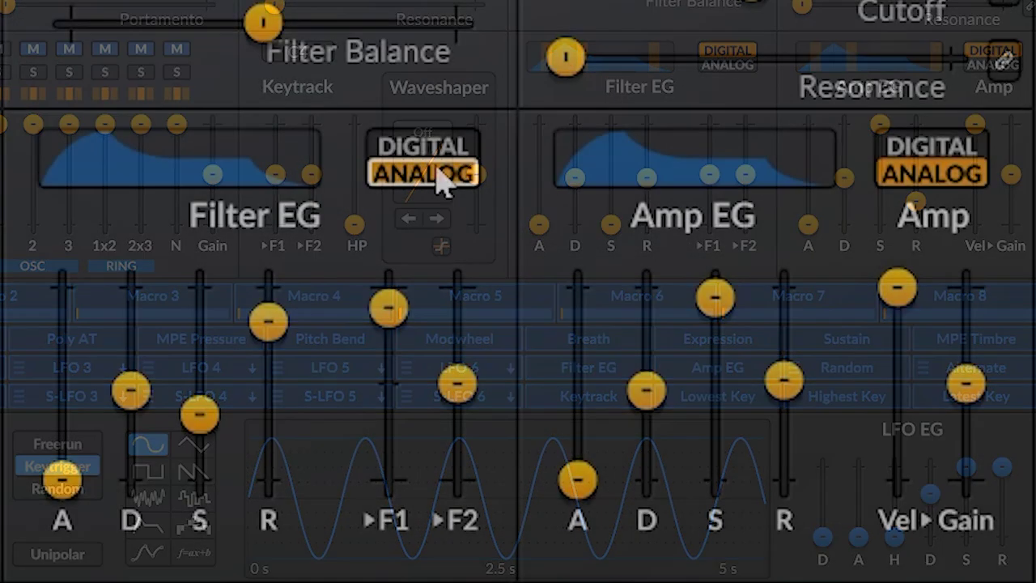
# Step: Switch both the Filter EG and the Amp EG from analog to digital mode
pyautogui.click(434, 168)
pyautogui.click(920, 166)
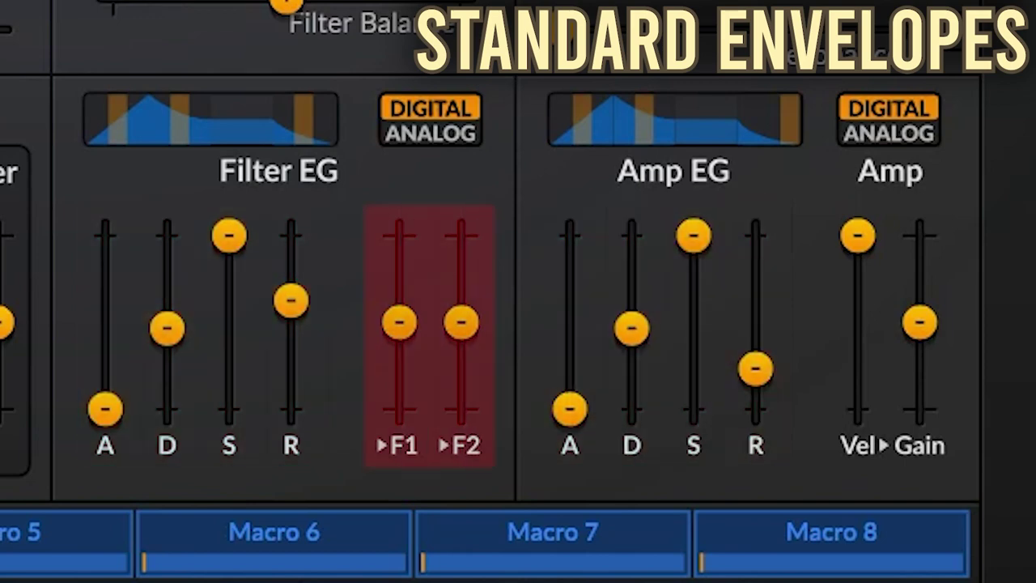
# Step: Raise the Filter EG's F1 depth and release, and bring its sustain down to a lower-middle level
pyautogui.moveTo(393, 331); pyautogui.dragTo(393, 282)
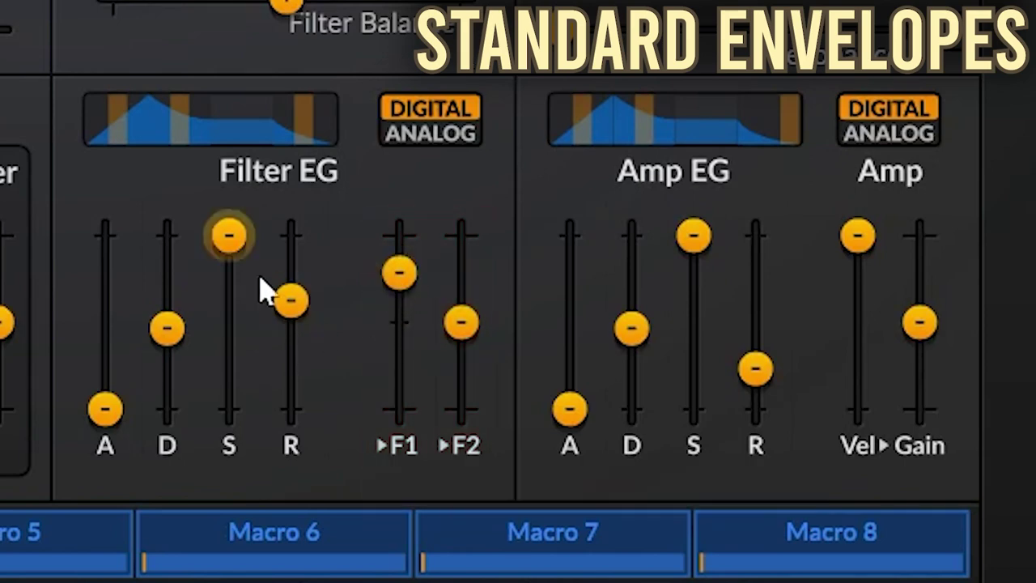
pyautogui.moveTo(230, 233); pyautogui.dragTo(226, 409)
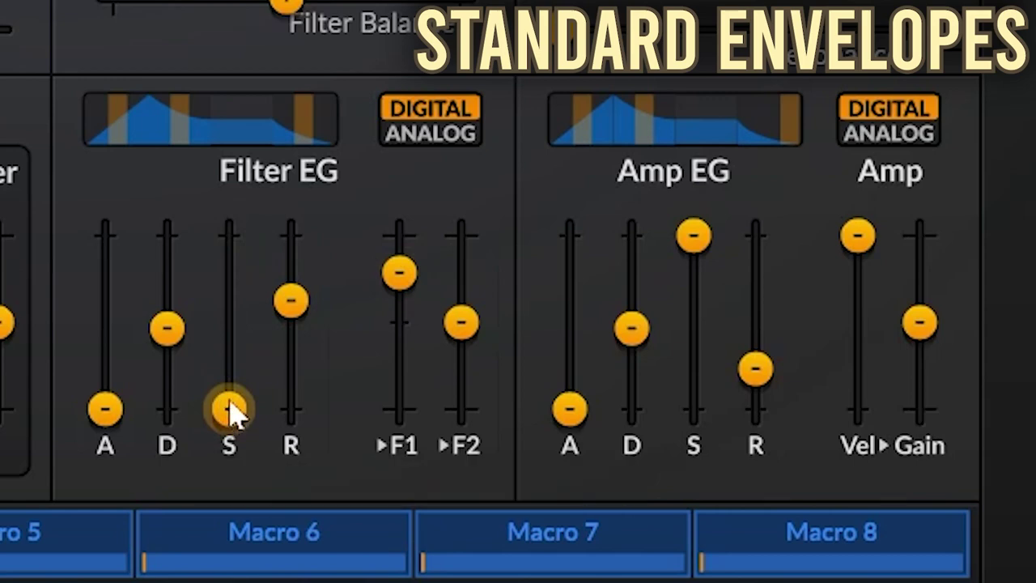
pyautogui.moveTo(233, 413); pyautogui.dragTo(226, 349)
pyautogui.moveTo(290, 299); pyautogui.dragTo(290, 267)
pyautogui.moveTo(407, 285)
pyautogui.mouseDown()
pyautogui.moveTo(407, 264)
pyautogui.moveTo(407, 279)
pyautogui.mouseUp()
# Step: Shape the Amp EG by adjusting its sustain to slightly below maximum and lengthening its release
pyautogui.moveTo(714, 228); pyautogui.dragTo(714, 267)
pyautogui.moveTo(755, 368); pyautogui.dragTo(755, 319)
pyautogui.moveTo(701, 289); pyautogui.dragTo(693, 244)
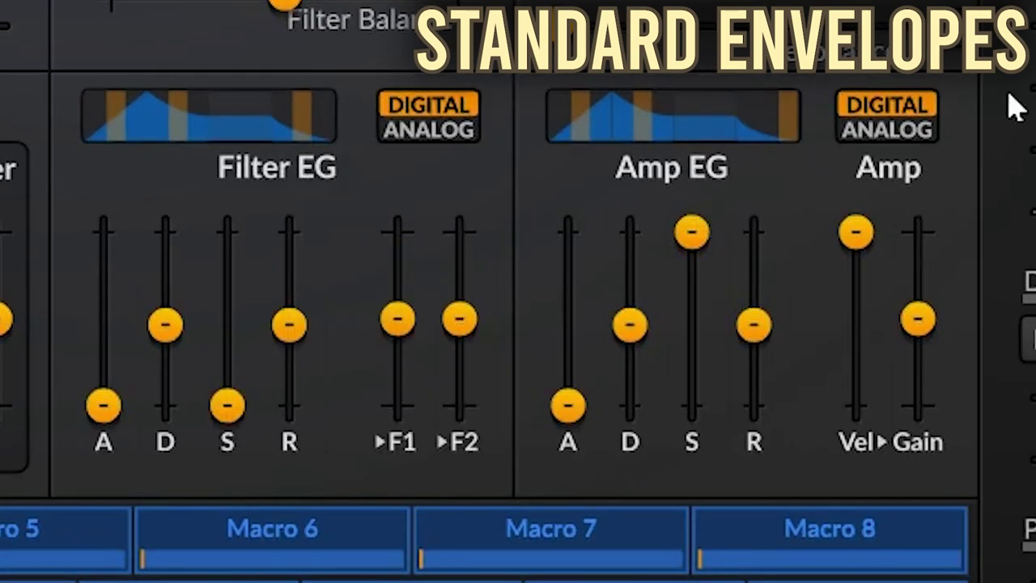
# Step: Try lowering the Amp section's gain and velocity-to-gain amounts
pyautogui.moveTo(920, 322); pyautogui.dragTo(934, 443)
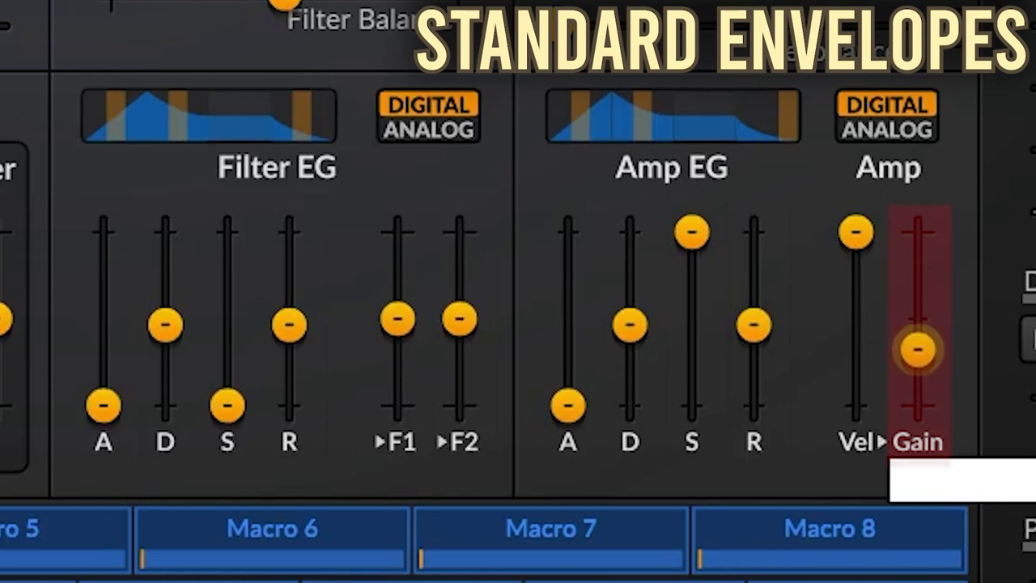
pyautogui.scroll(5, 915, 331)
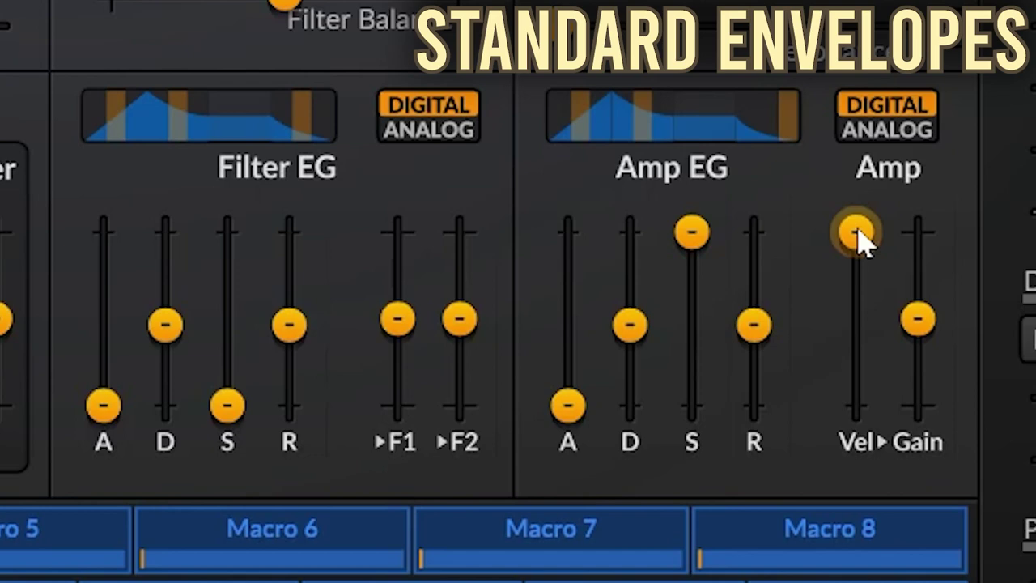
pyautogui.moveTo(857, 235); pyautogui.dragTo(856, 339)
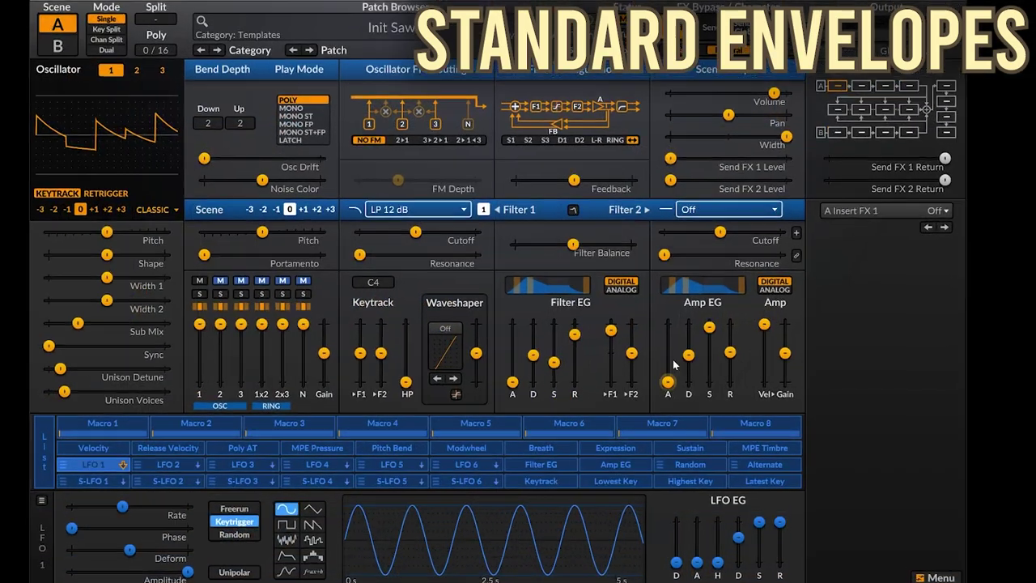
# Step: Try enabling tempo sync for all Amp EG parameters through the decay slider's options
pyautogui.rightClick(688, 355)
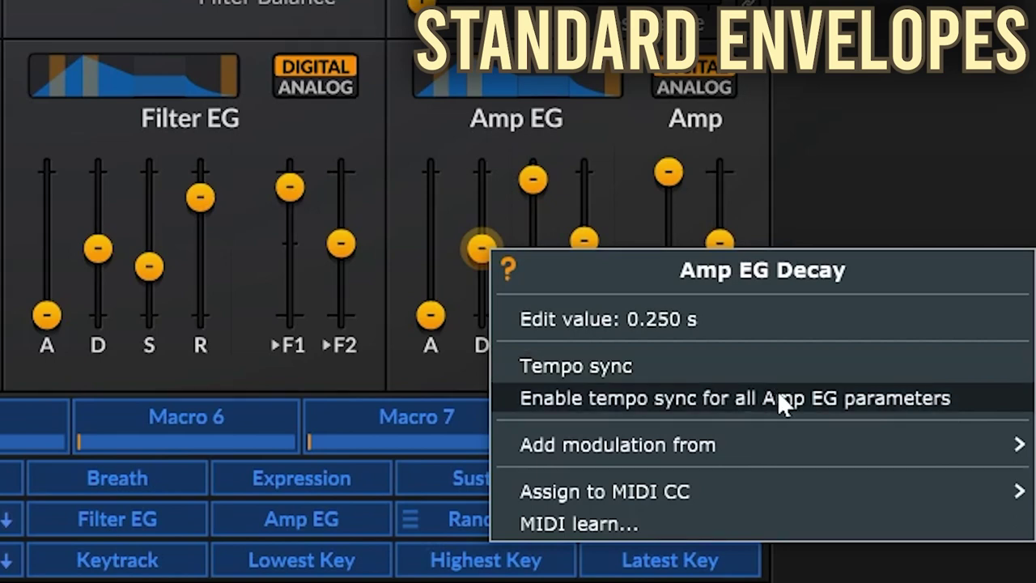
pyautogui.click(777, 390)
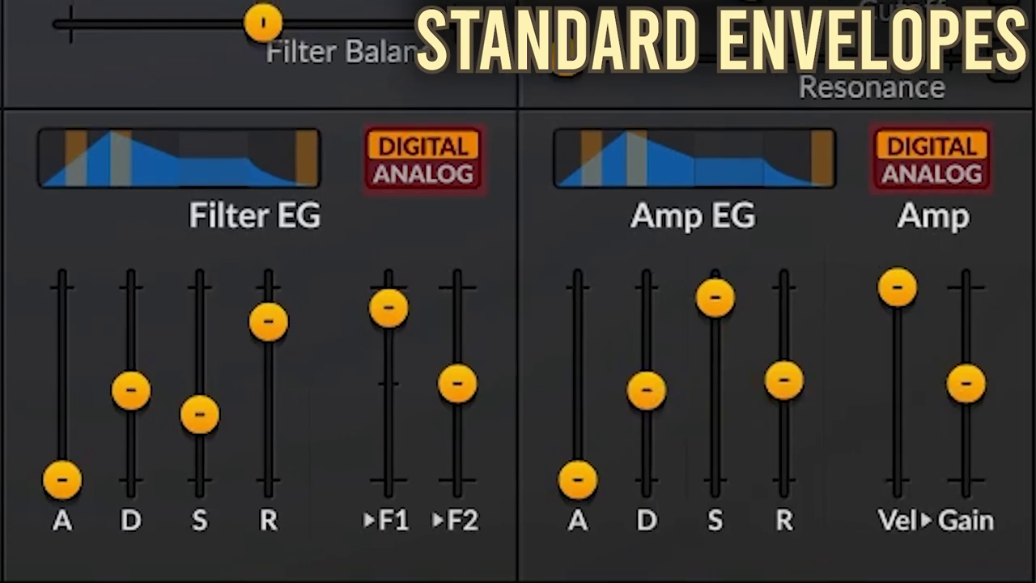
# Step: Compare the analog and digital modes of the Amp EG and Filter EG, leaving both set to digital
pyautogui.click(933, 192)
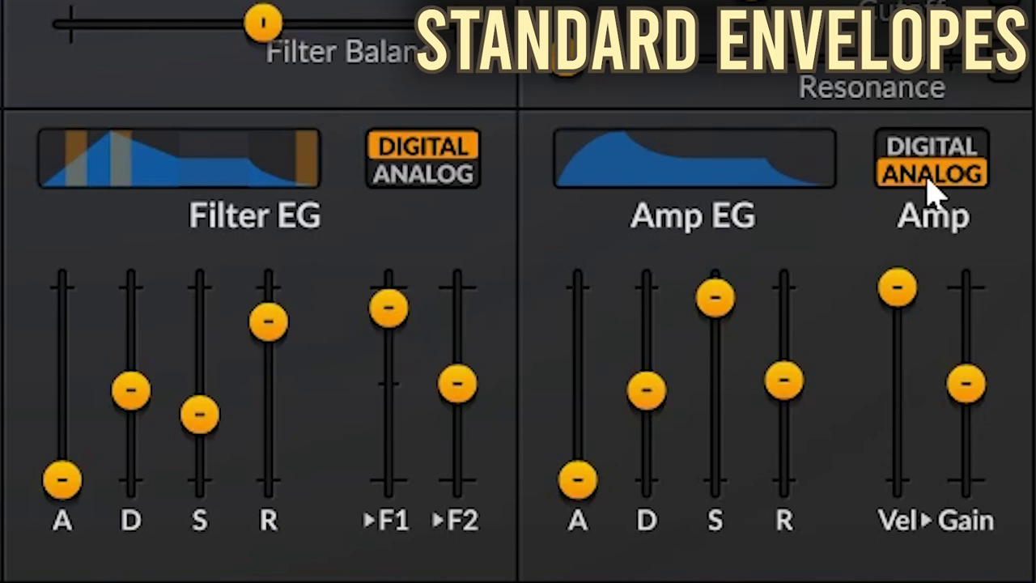
pyautogui.click(928, 161)
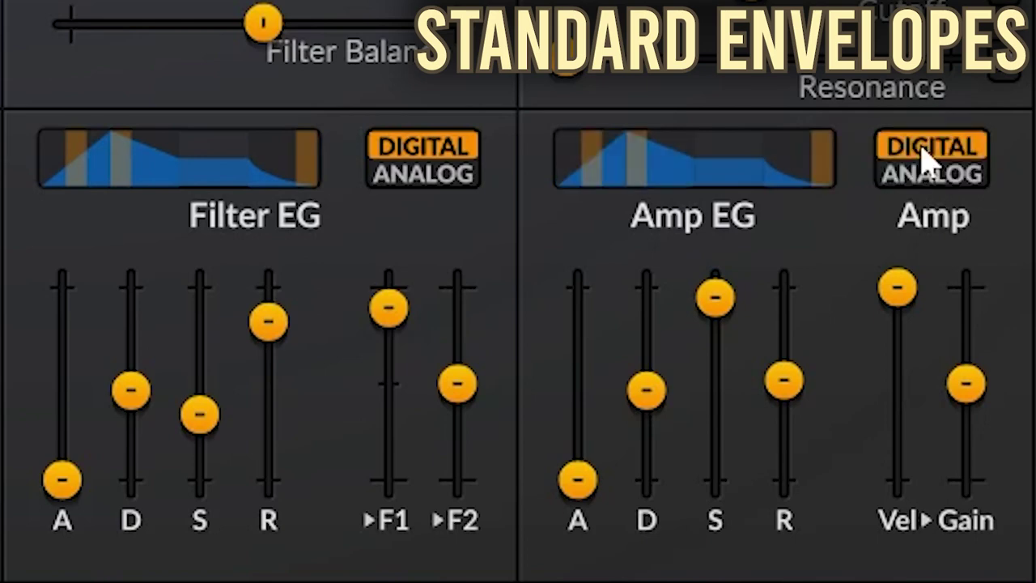
pyautogui.click(932, 184)
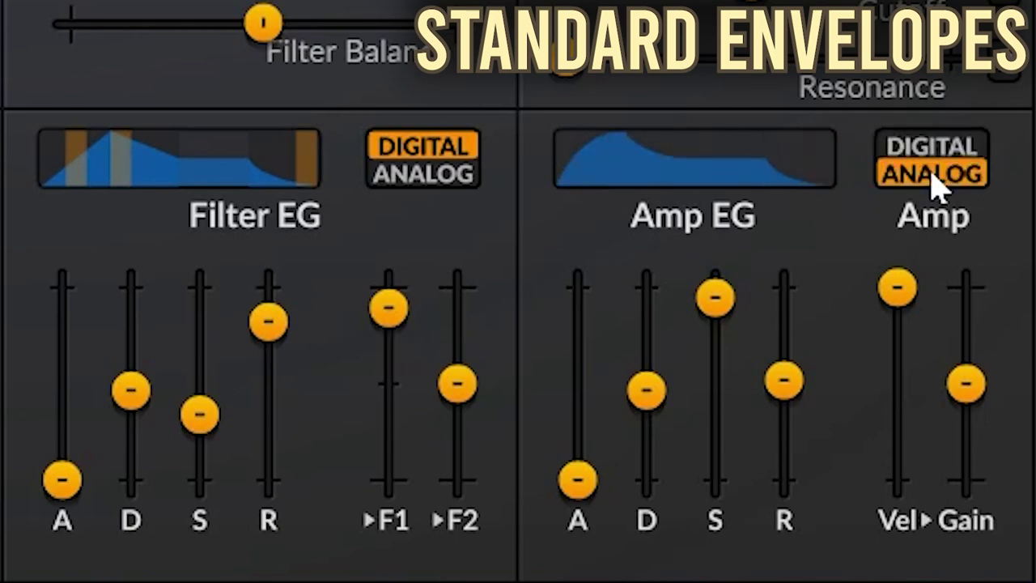
pyautogui.click(444, 186)
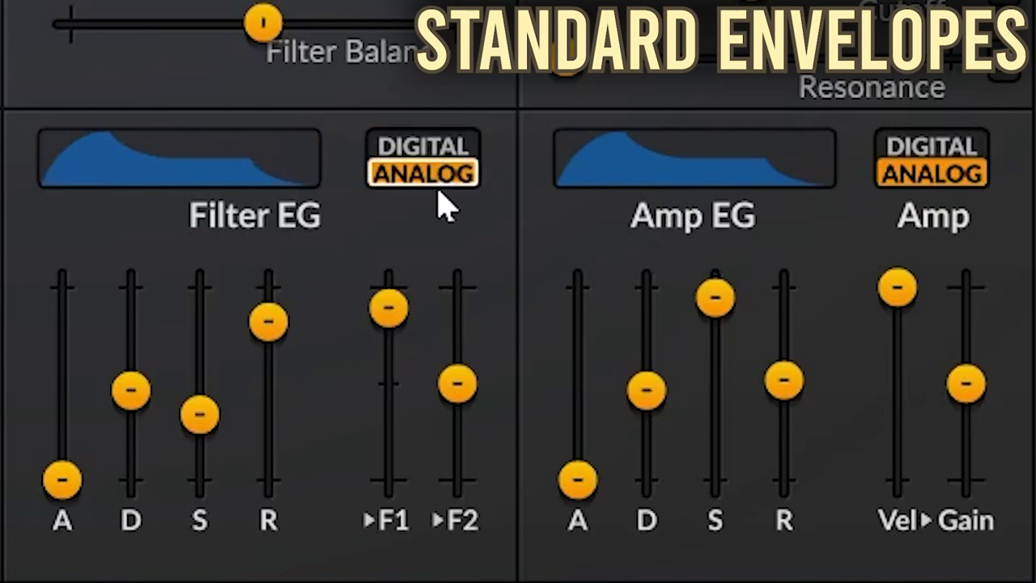
pyautogui.click(434, 167)
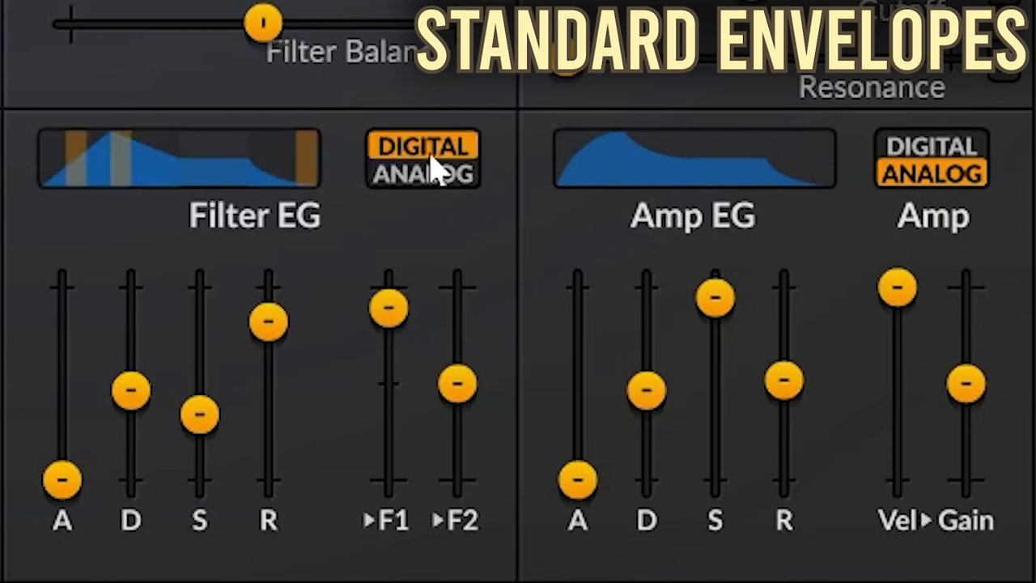
pyautogui.click(915, 166)
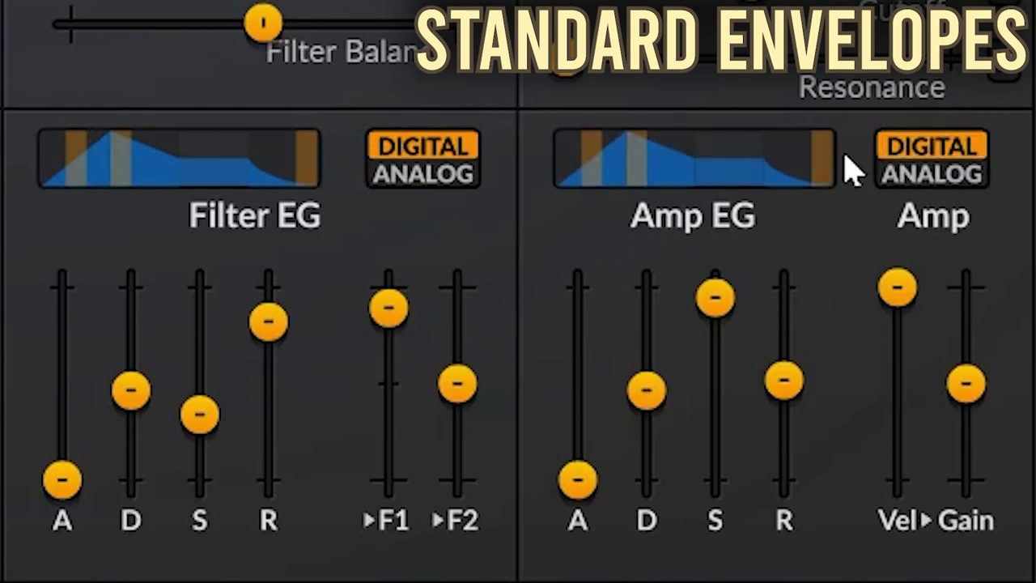
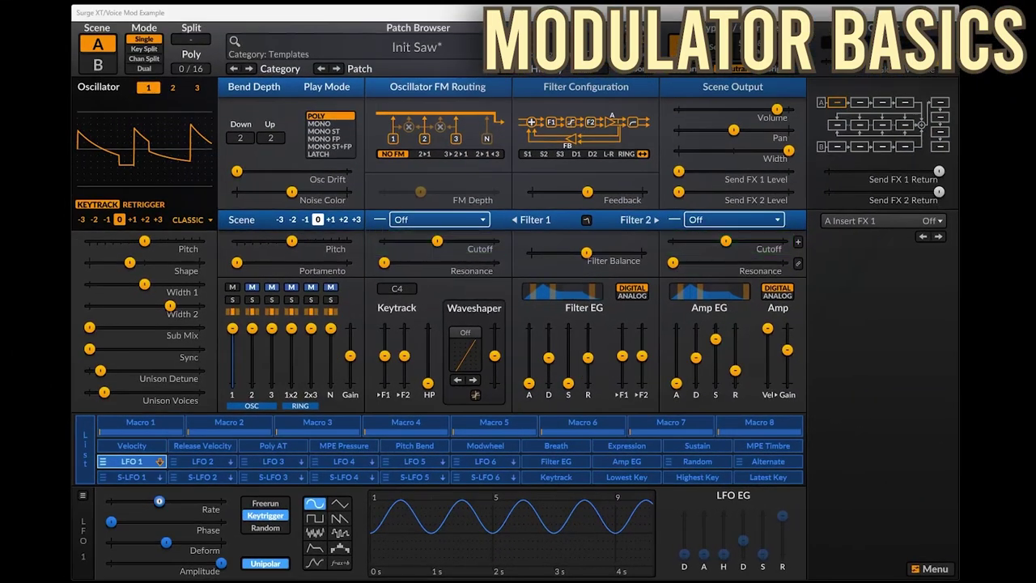
# Step: Toggle LFO 1's modulation assignment mode on and off, and play the MIDI clip with notes C3, E3 and G3
pyautogui.click(129, 462)
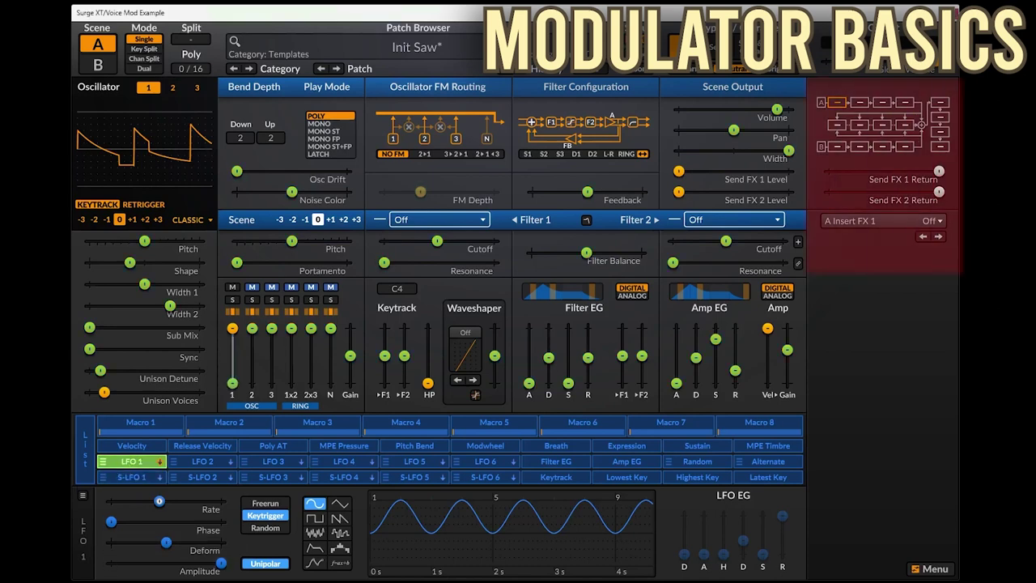
pyautogui.click(145, 462)
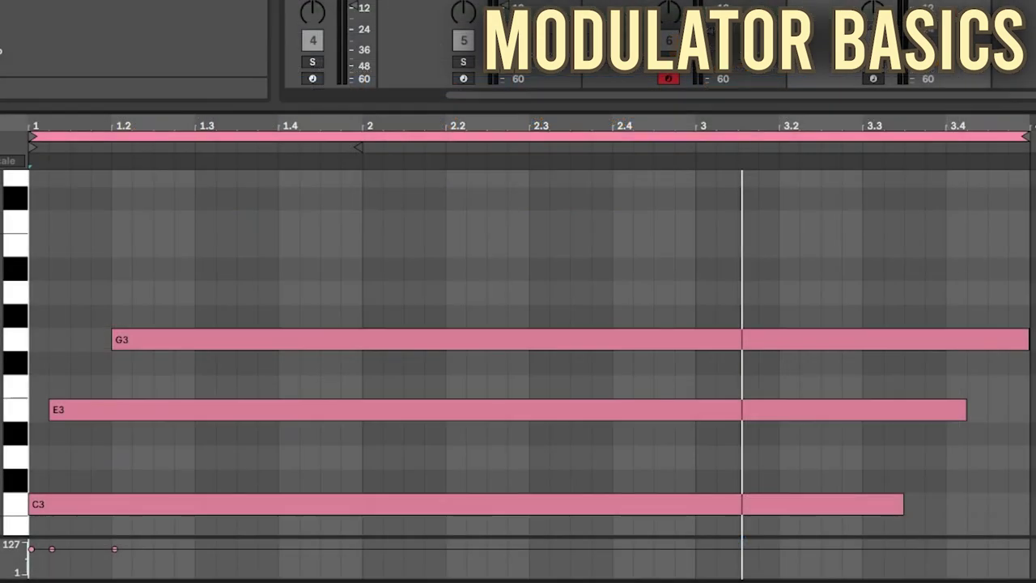
pyautogui.scroll(-5, 238, 275)
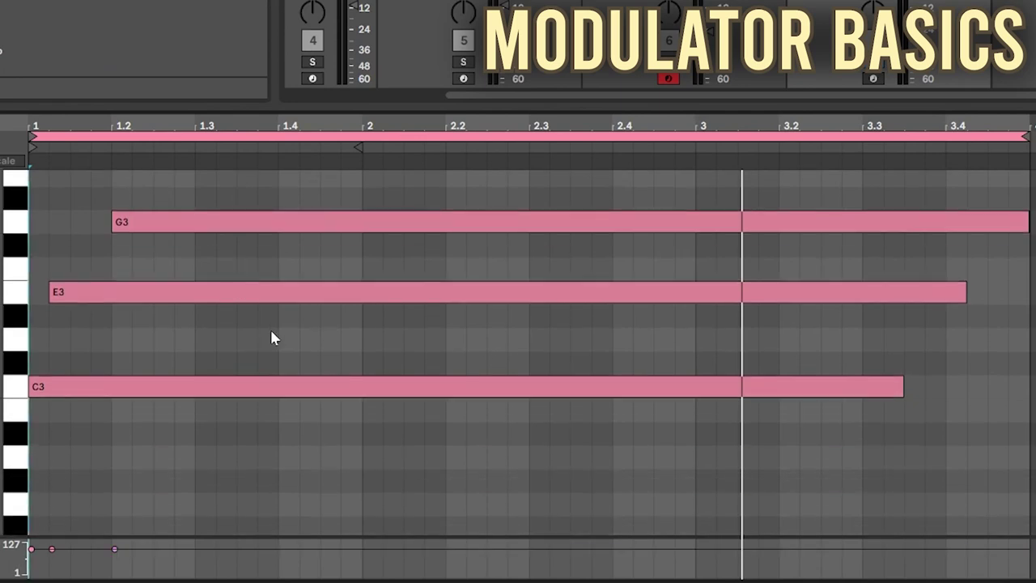
pyautogui.scroll(1, 271, 332)
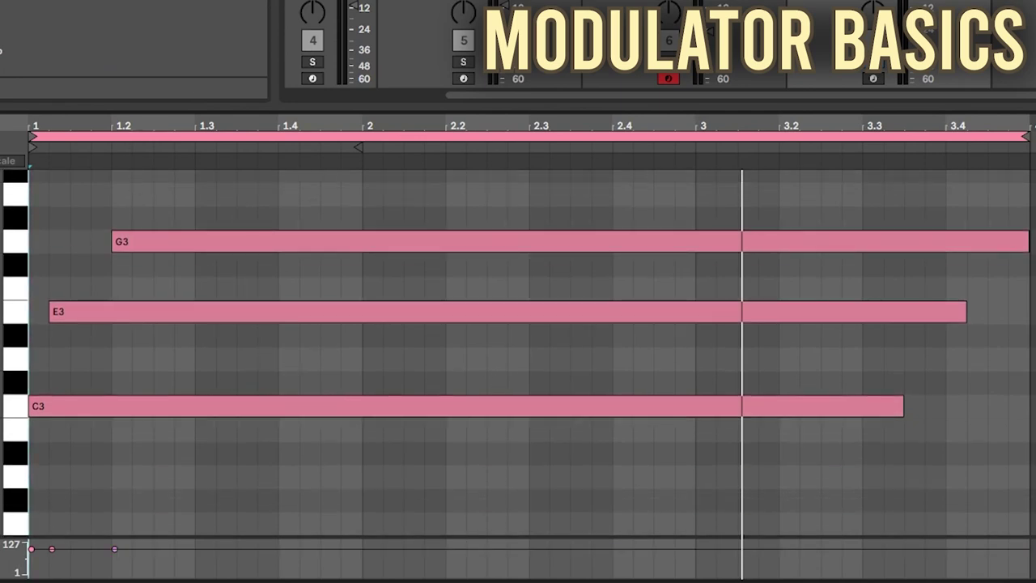
pyautogui.press('space')
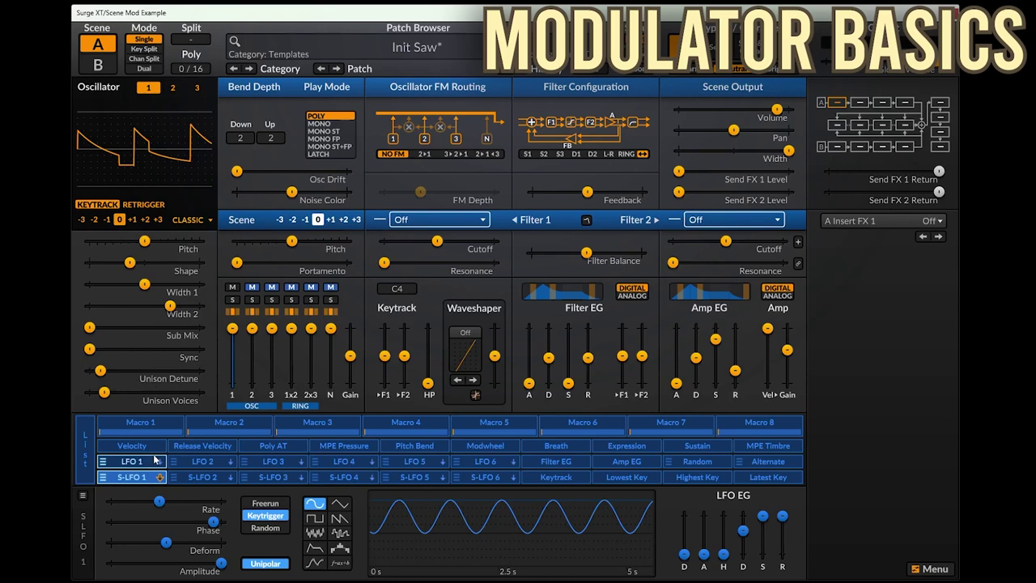
# Step: Toggle S-LFO 1's modulation assignment mode on and off, and play the same three-note MIDI clip
pyautogui.click(139, 478)
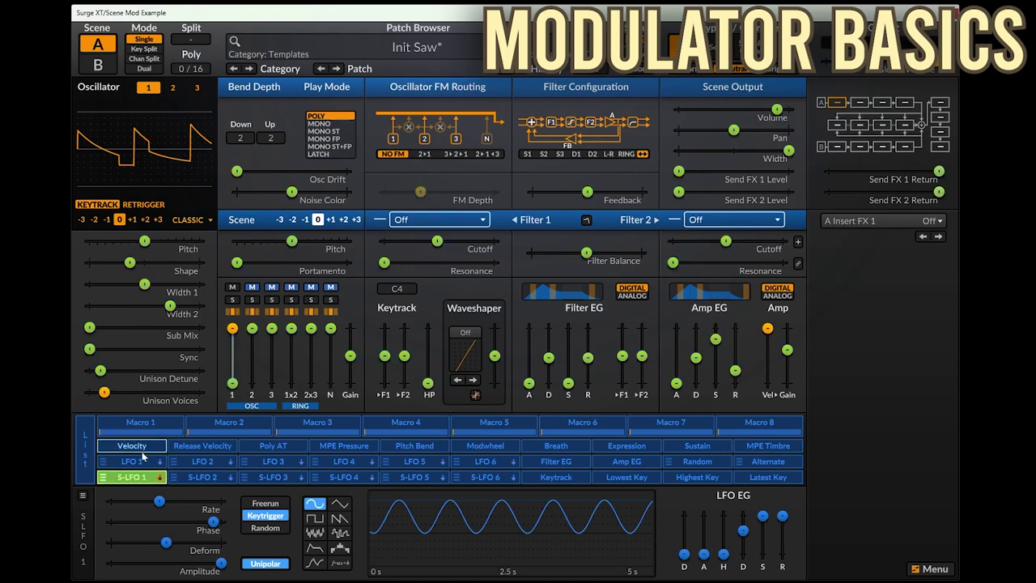
pyautogui.click(132, 477)
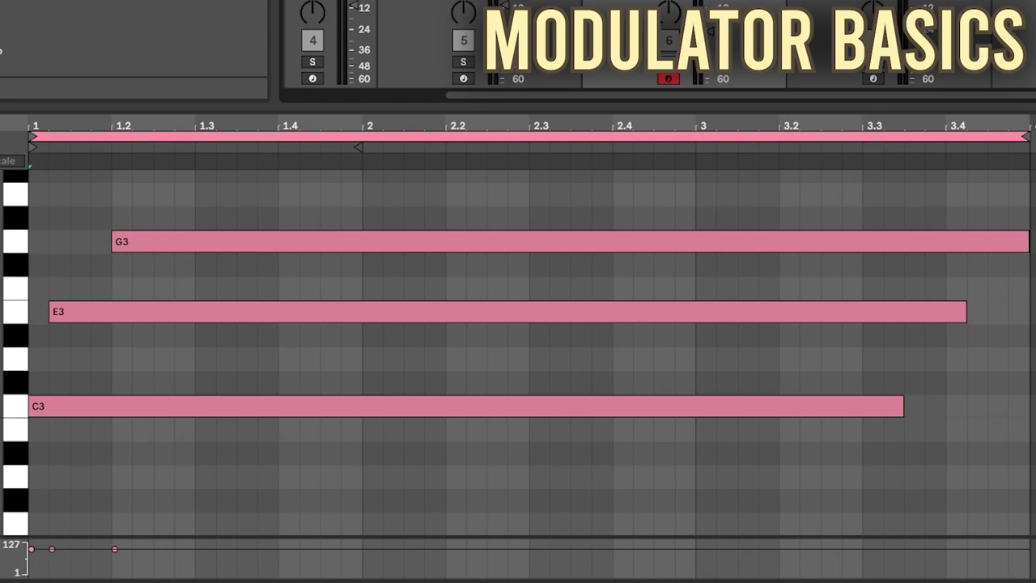
pyautogui.press('space')
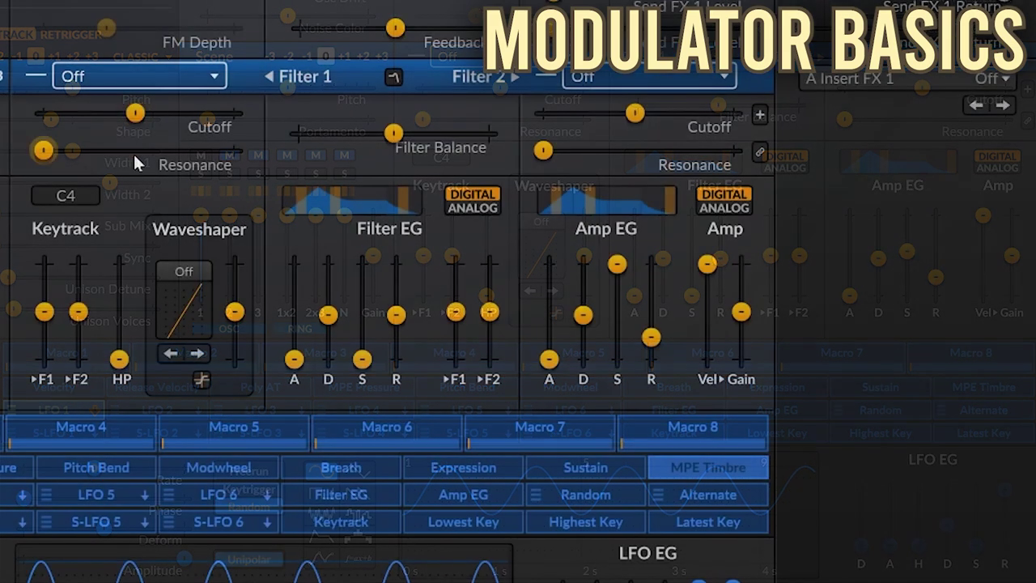
# Step: Browse the MIDI CC numbers assignable to the Filter 1 cutoff, including the 0–19 and 20–39 ranges
pyautogui.rightClick(135, 113)
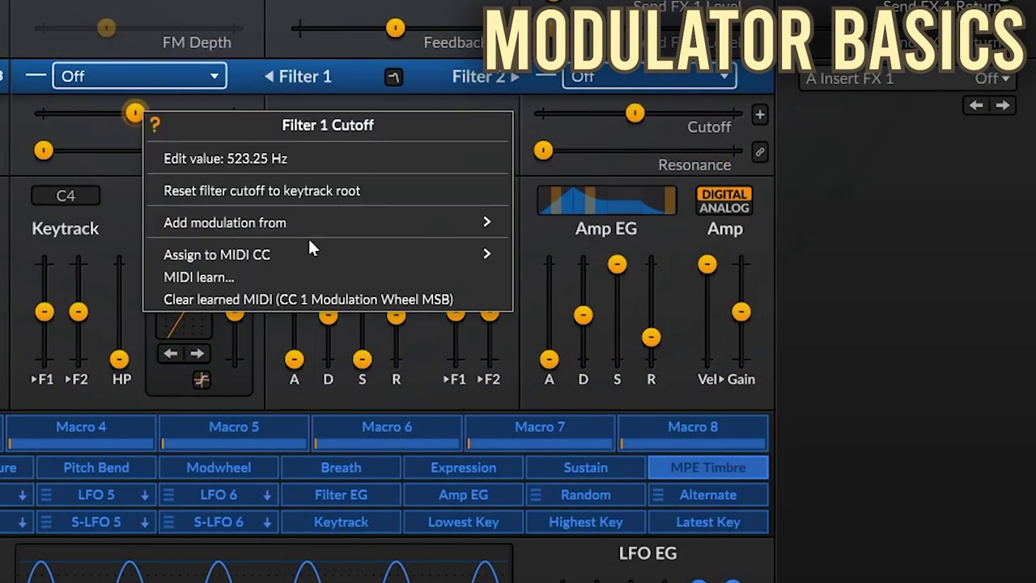
pyautogui.moveTo(314, 256)
pyautogui.moveTo(589, 121)
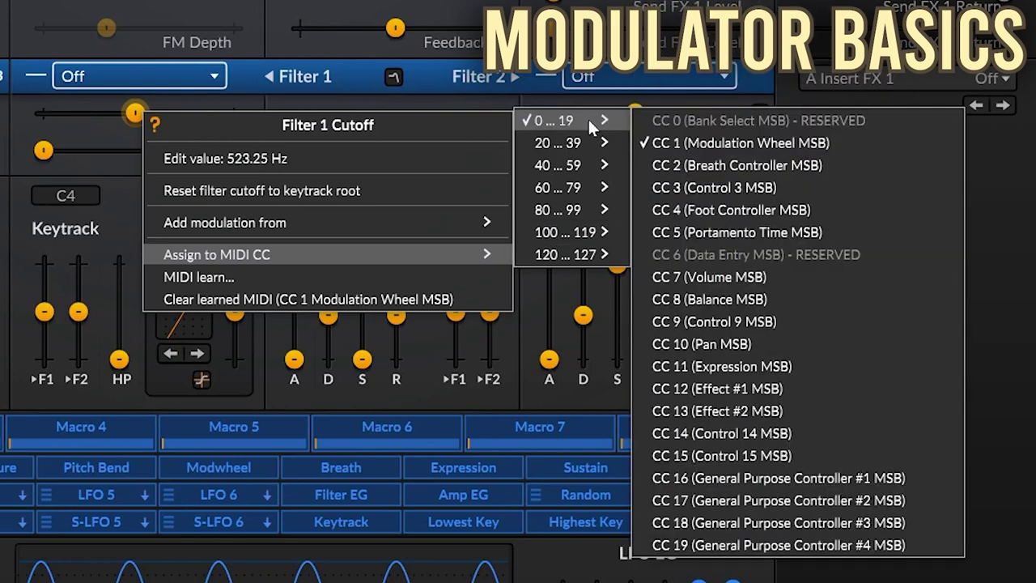
pyautogui.moveTo(581, 153)
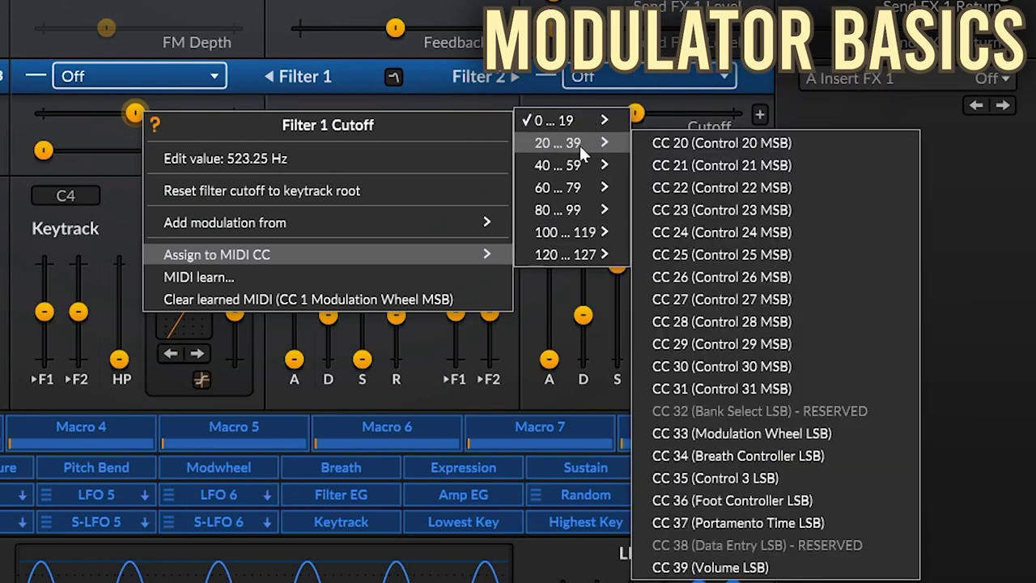
pyautogui.moveTo(580, 174)
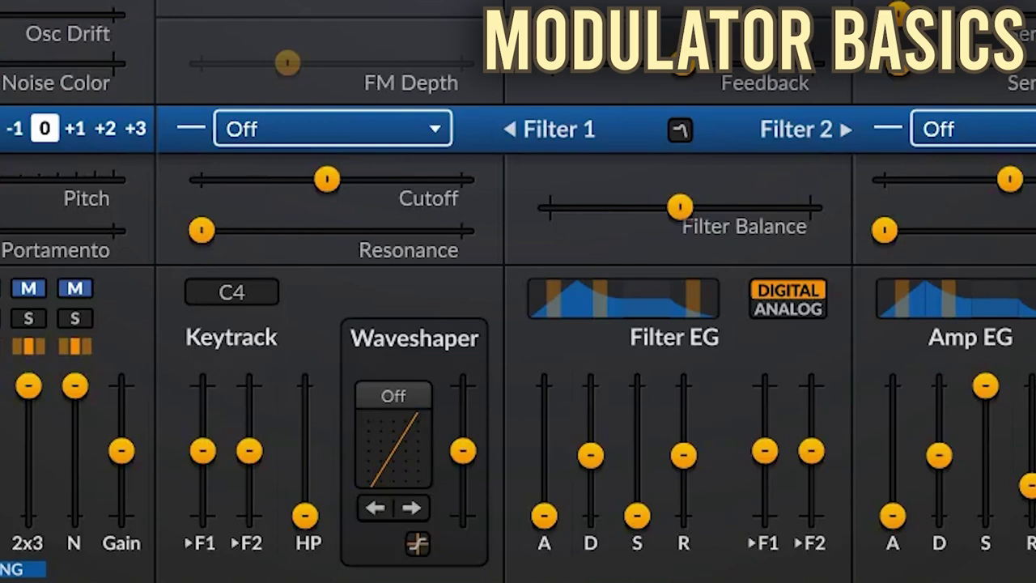
# Step: Start MIDI learn for the Filter 1 cutoff
pyautogui.rightClick(327, 178)
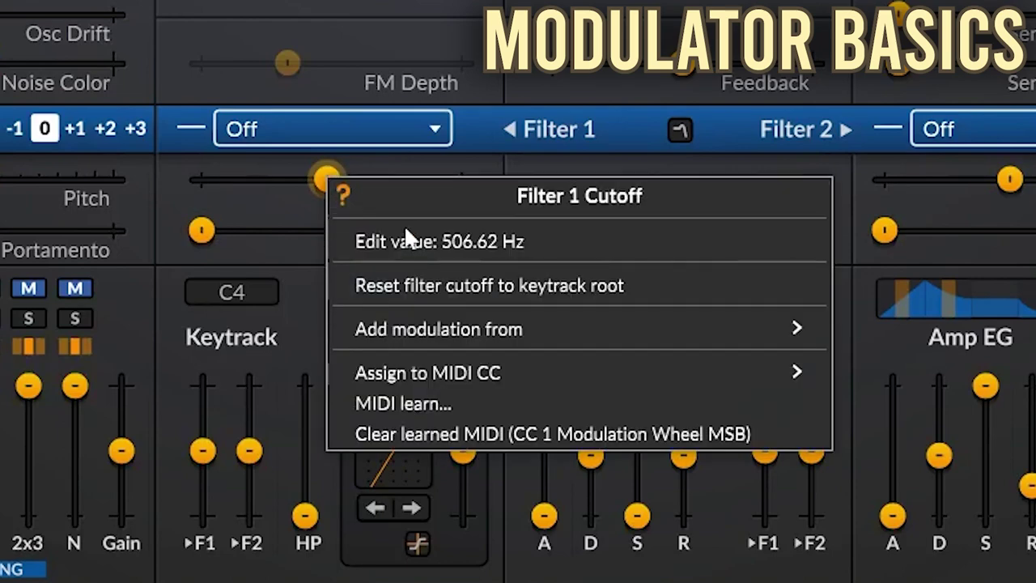
pyautogui.click(441, 403)
pyautogui.moveTo(441, 406)
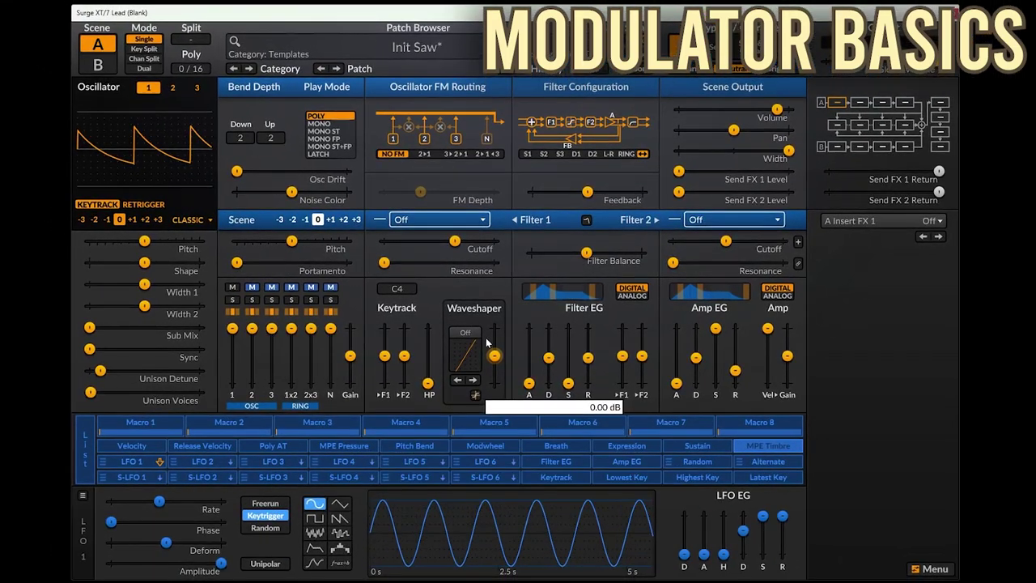
# Step: Display LFO 2's settings, and return to the LFO 1 settings
pyautogui.click(202, 461)
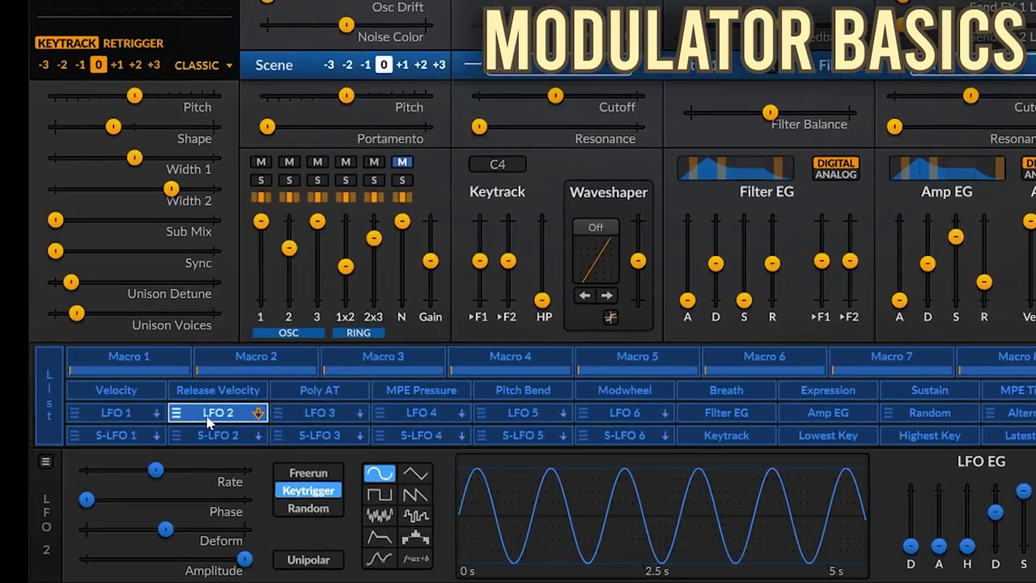
pyautogui.click(127, 433)
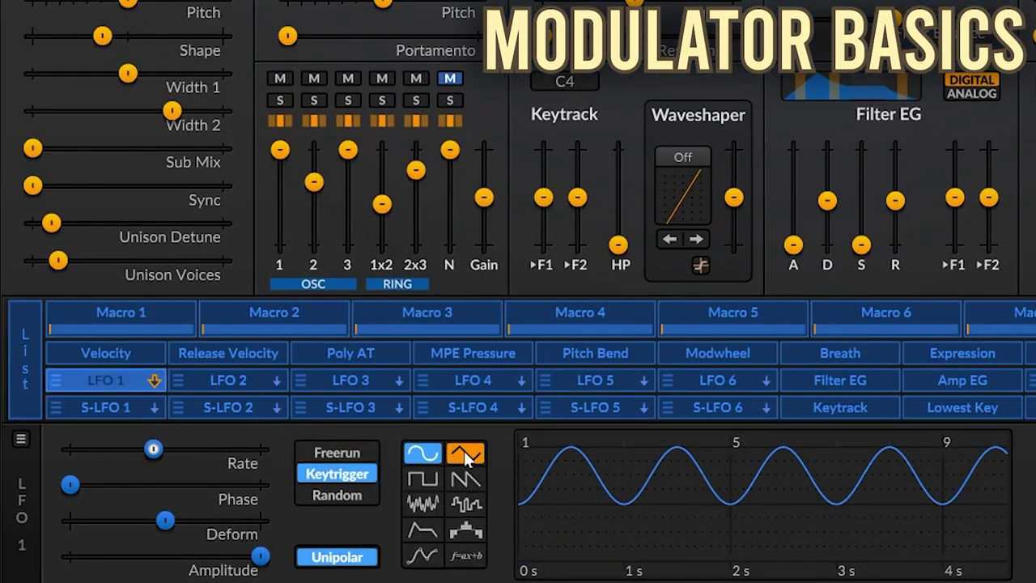
# Step: Assign LFO 1 to oscillator 1's level with modulation down to -34.16 dB, and reset that modulation depth
pyautogui.click(120, 379)
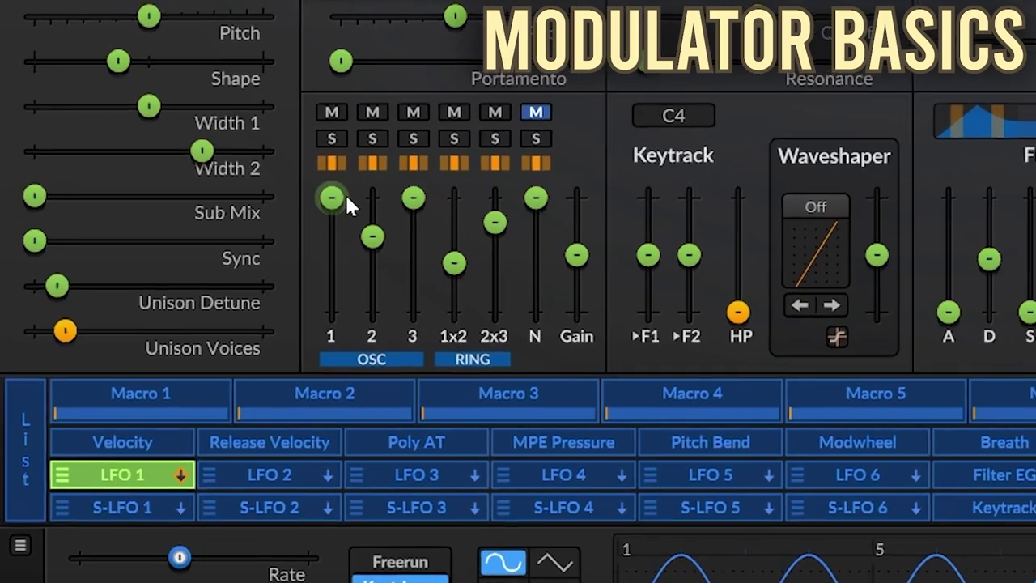
pyautogui.moveTo(279, 149); pyautogui.dragTo(279, 217)
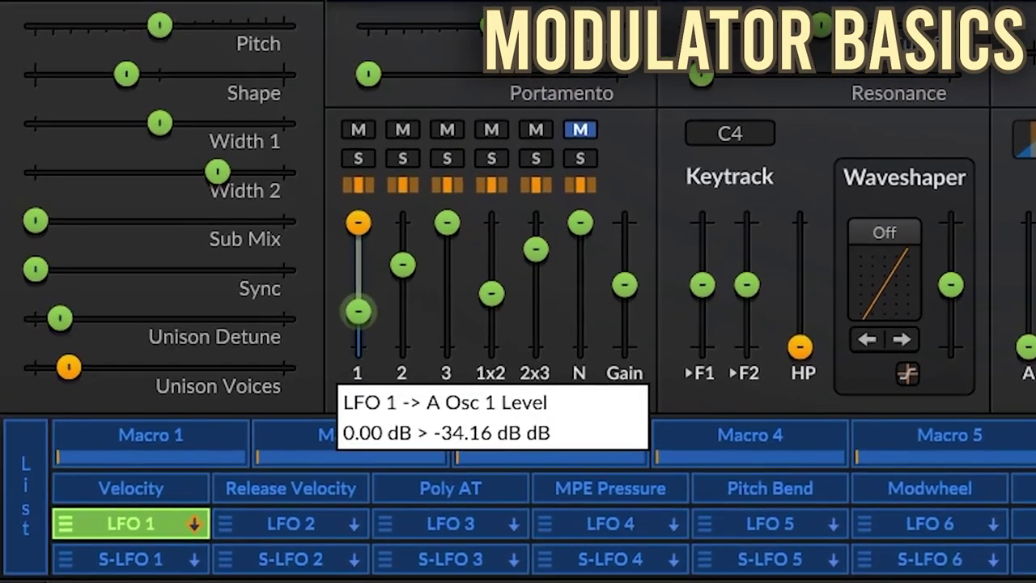
pyautogui.doubleClick(354, 310)
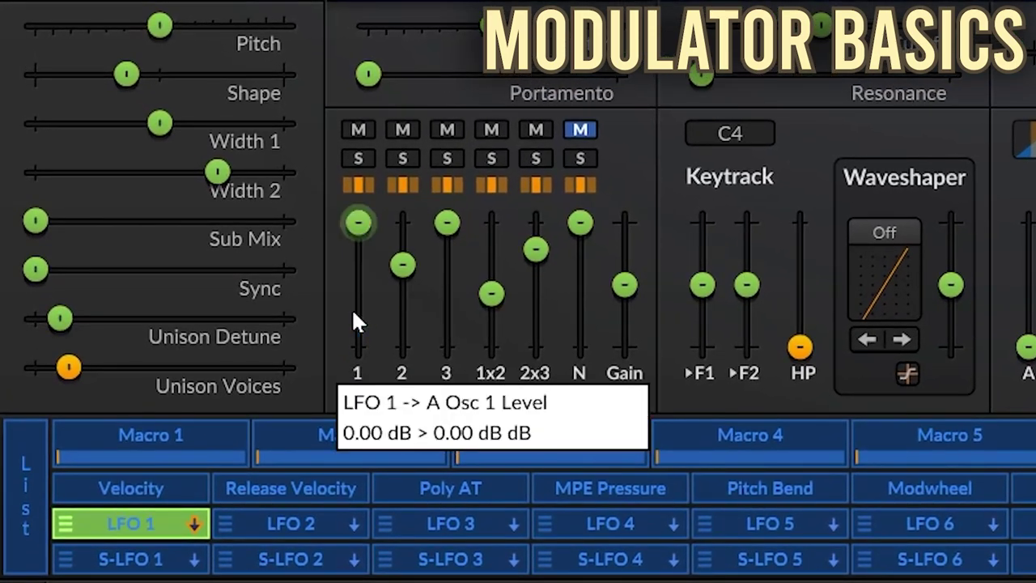
# Step: Modulate oscillator 1's level by -37.64 dB with LFO 1, and also modulate oscillators 2 and 3 and ring modulation 1x2
pyautogui.moveTo(359, 222); pyautogui.dragTo(358, 315)
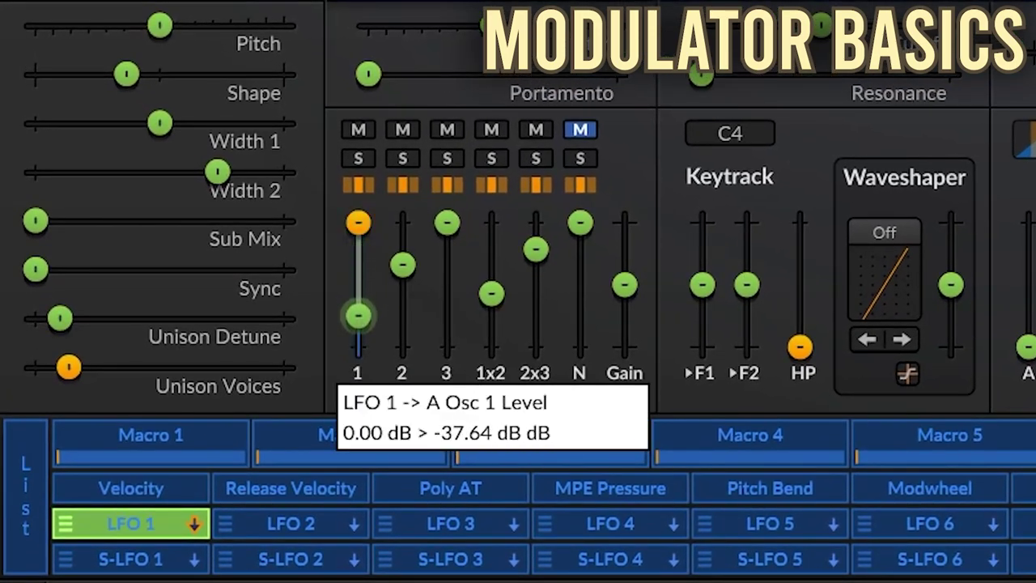
pyautogui.moveTo(402, 263); pyautogui.dragTo(489, 257)
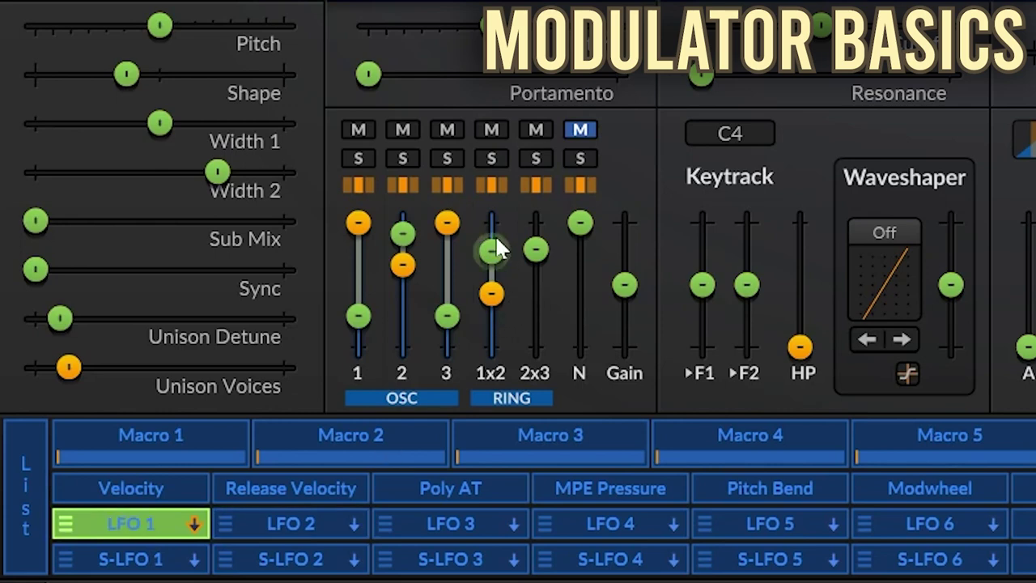
# Step: Remove LFO 1's modulation from the ring modulation 1x2 level, and mute its modulation of oscillator 3's level
pyautogui.rightClick(492, 249)
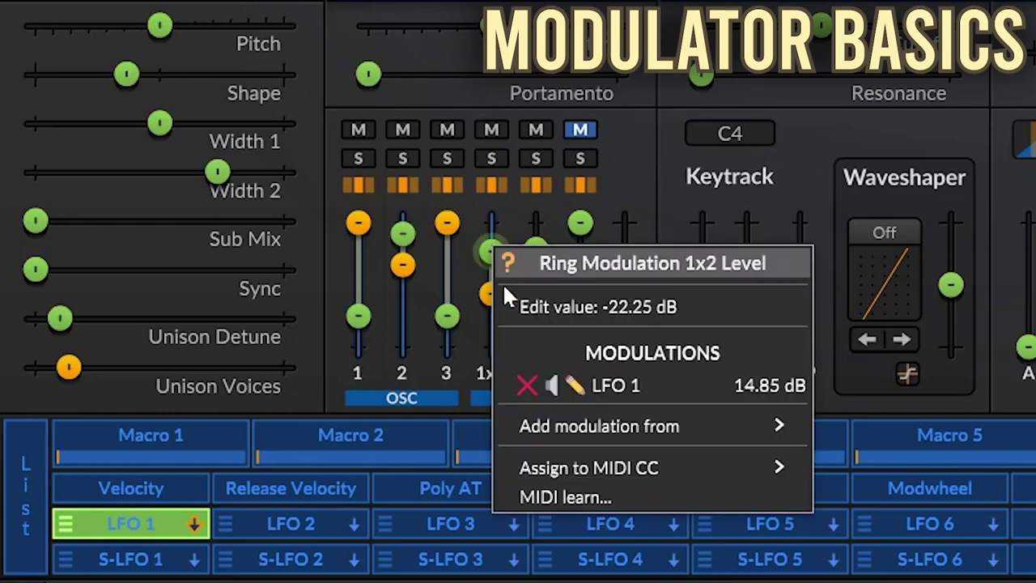
pyautogui.click(523, 385)
pyautogui.rightClick(441, 224)
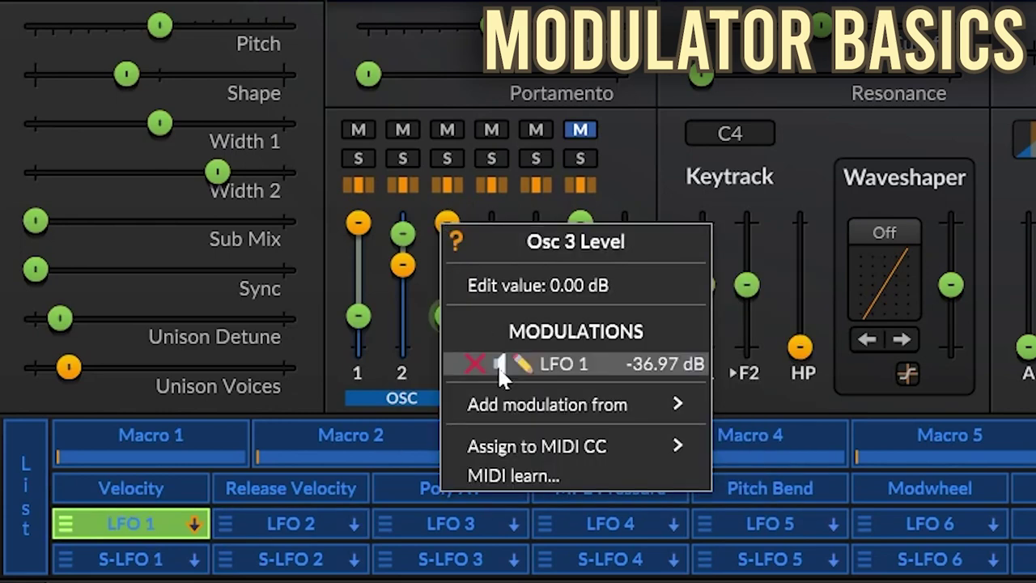
pyautogui.click(476, 363)
# Step: Set LFO 1's modulation depth on oscillator 1's level to -18 dB, and leave modulation assignment mode
pyautogui.rightClick(359, 222)
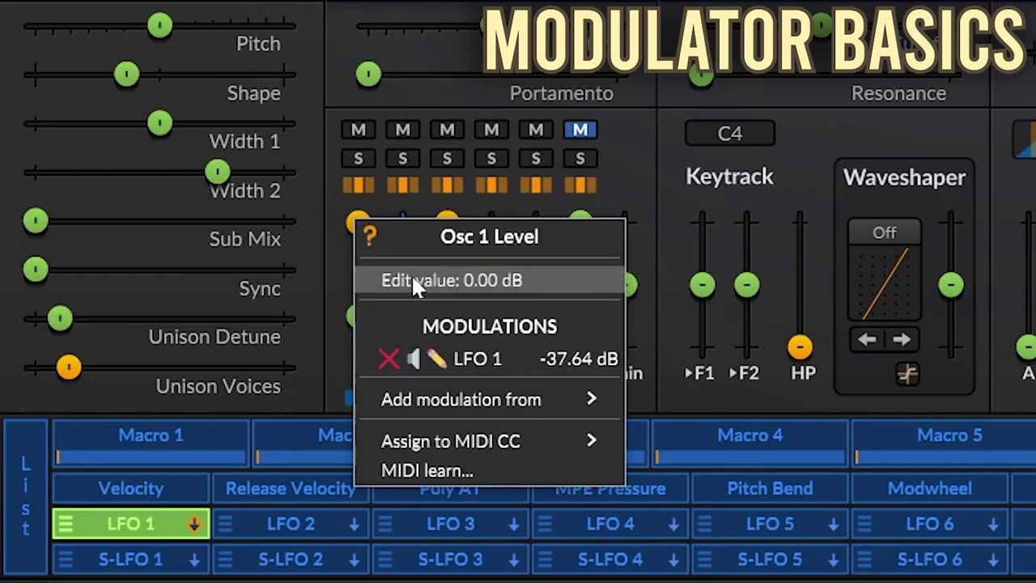
pyautogui.click(447, 358)
pyautogui.write('-18')
pyautogui.press('Return')
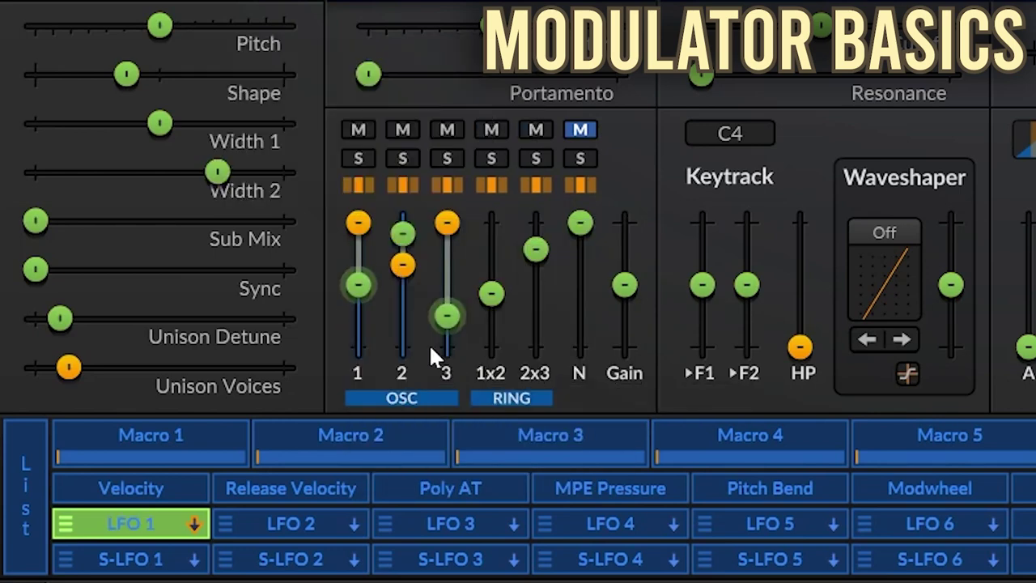
pyautogui.click(139, 524)
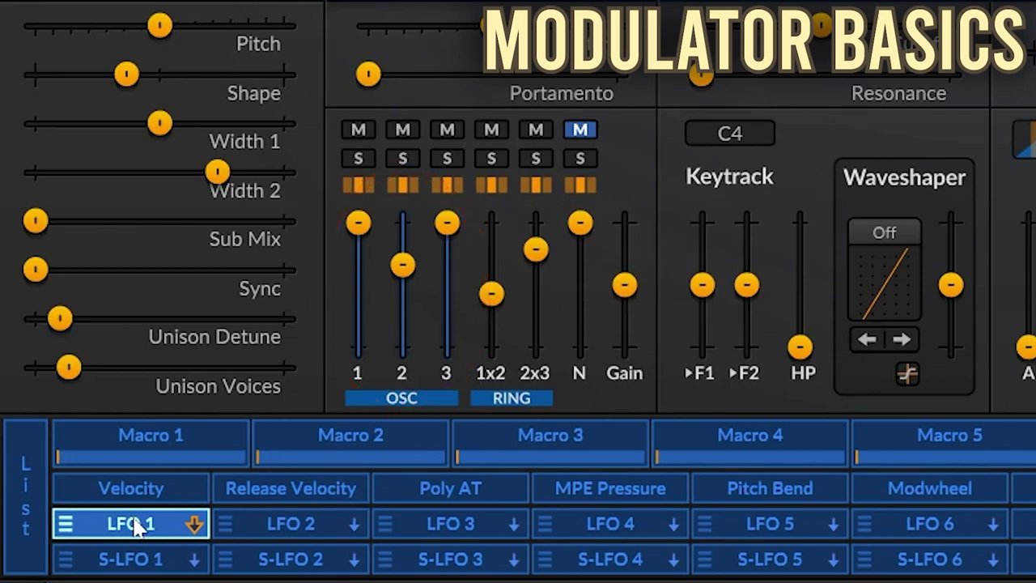
# Step: Assign LFO 1 to the ring modulation 1x2 level with a modulation depth of 6 dB
pyautogui.moveTo(139, 524); pyautogui.dragTo(491, 293)
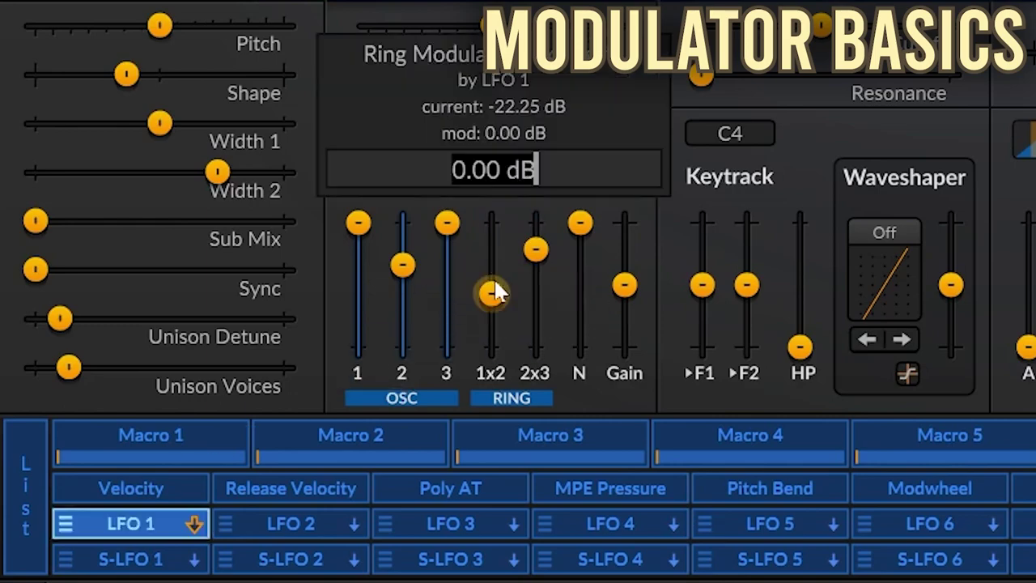
pyautogui.write('6')
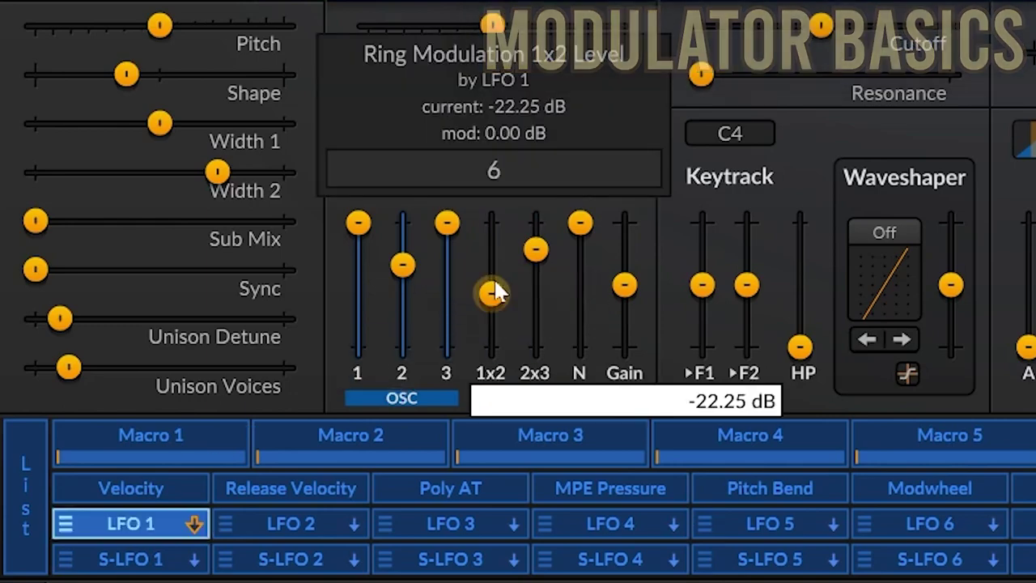
pyautogui.press('Return')
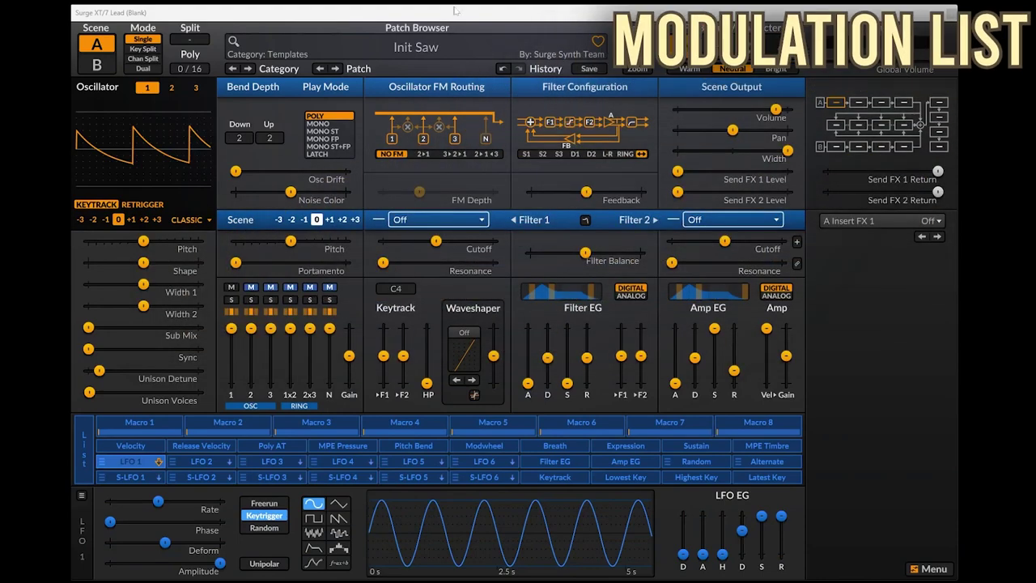
# Step: Find and load the AF Analog Bass patch, and select the Keytrack modulator
pyautogui.click(235, 41)
pyautogui.write('af analog bass')
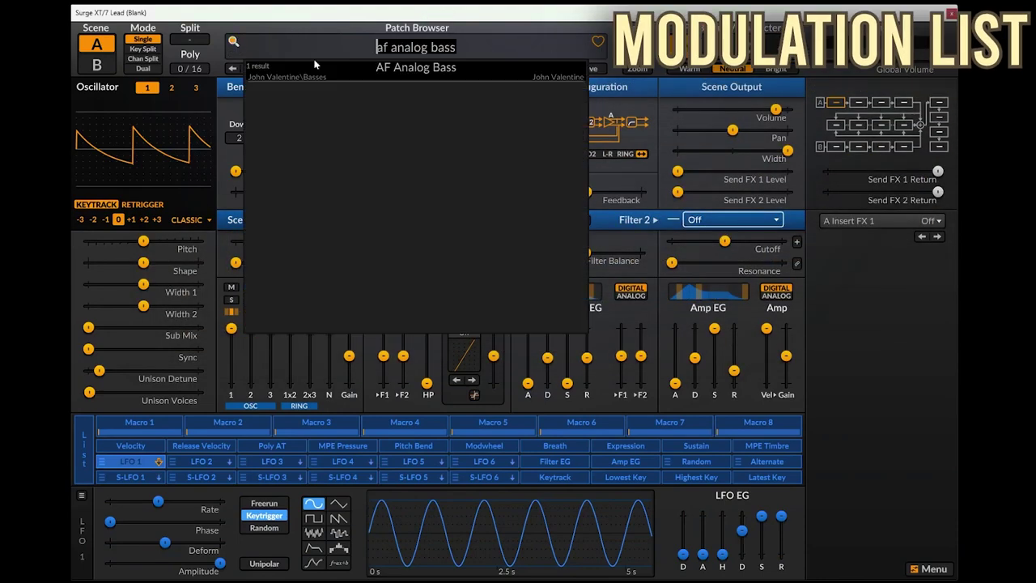
pyautogui.click(423, 69)
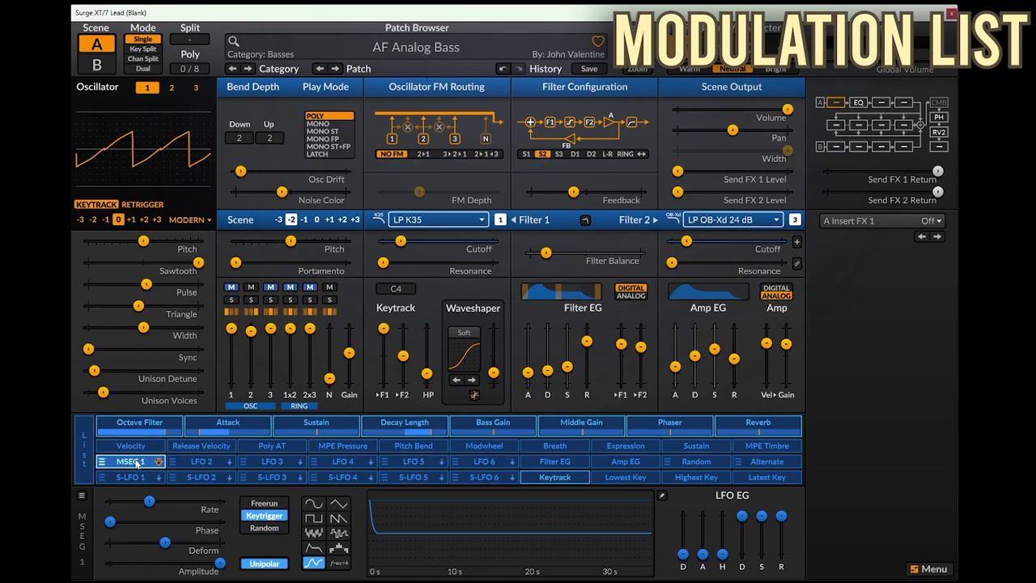
pyautogui.click(556, 479)
pyautogui.click(556, 478)
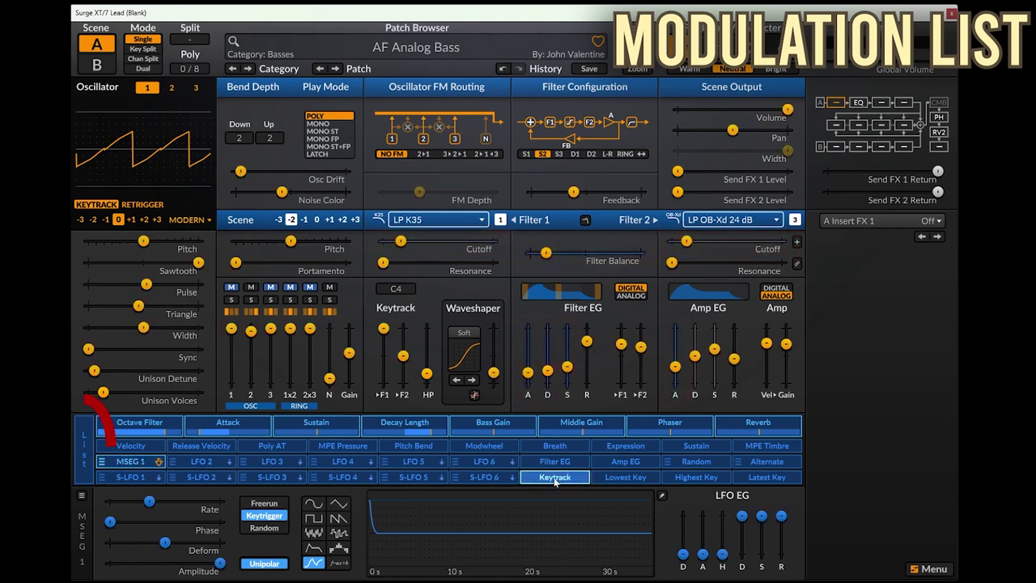
# Step: Open the modulation list, sort it by source, and return to sorting by target
pyautogui.click(85, 448)
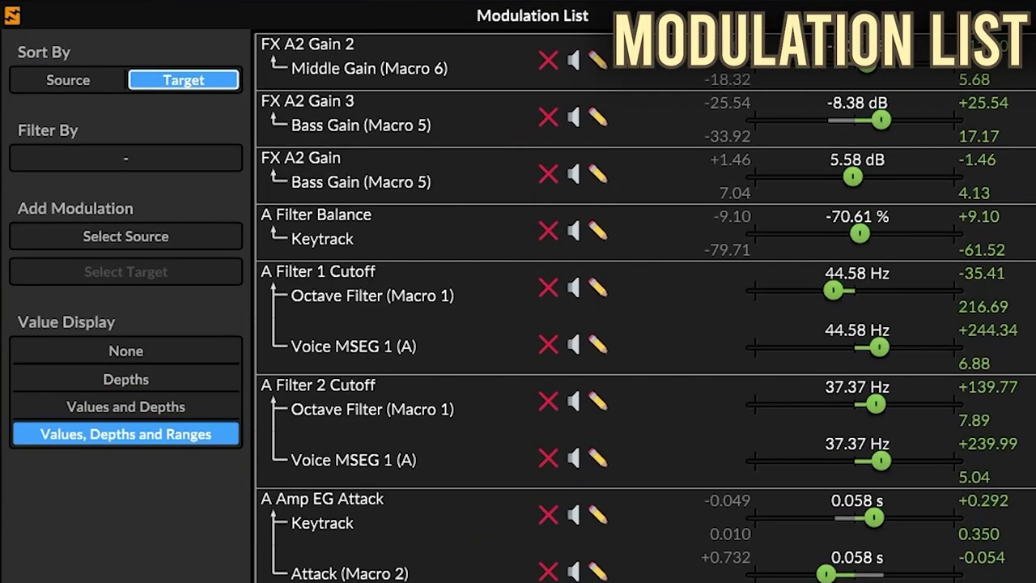
pyautogui.click(58, 70)
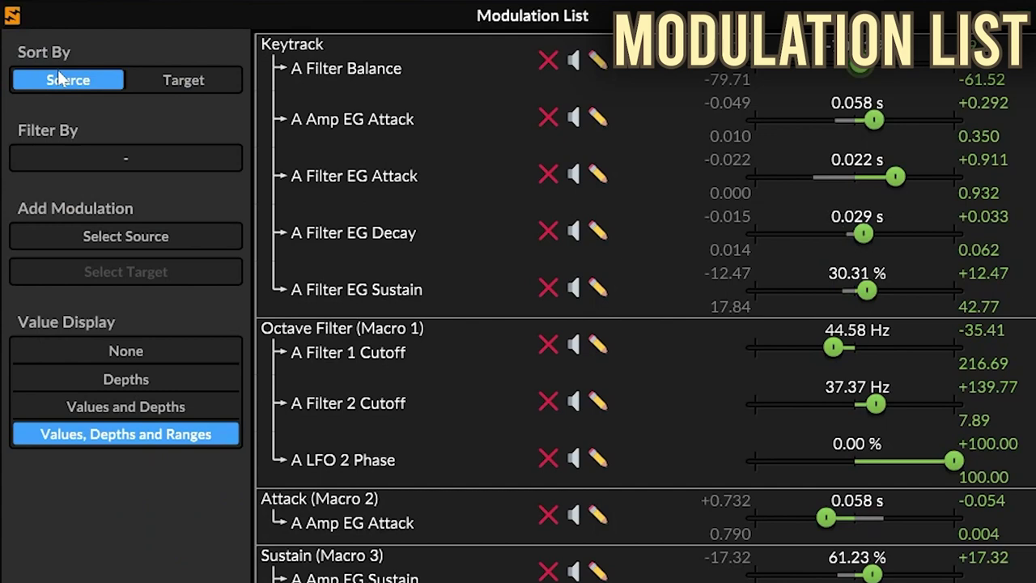
pyautogui.click(185, 78)
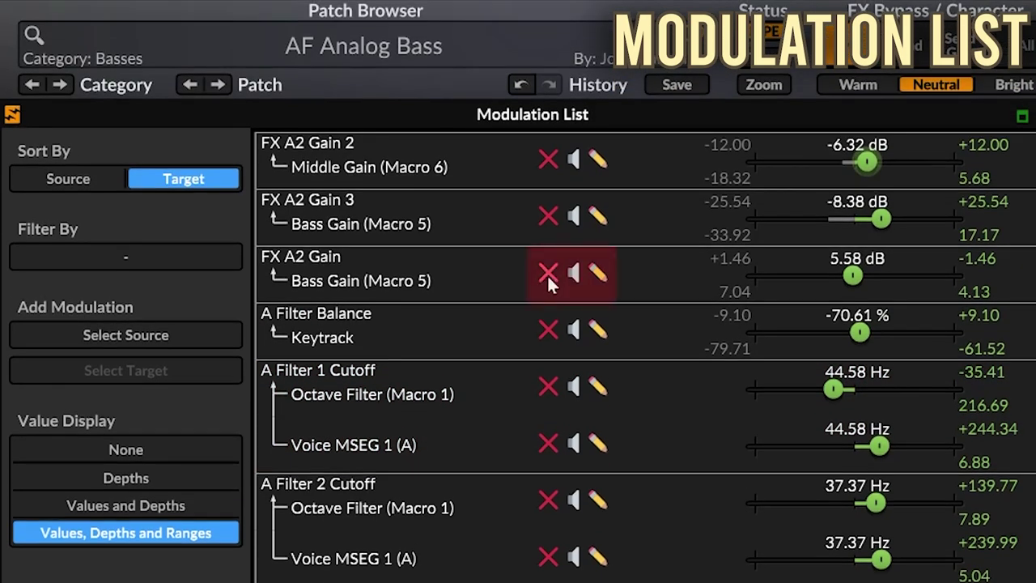
# Step: Delete the Bass Gain (Macro 5) modulation of FX A2 Gain, and mute its modulation of FX A2 Gain 3
pyautogui.click(548, 275)
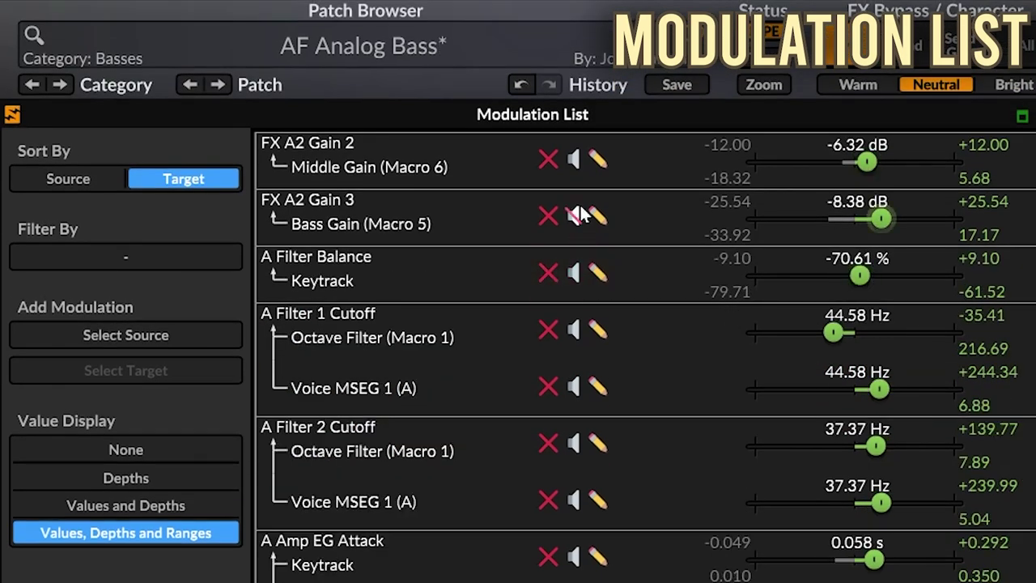
# Step: Set the Middle Gain (Macro 6) modulation depth on FX A2 Gain 2 to 16 dB, and raise it to 31.58 dB
pyautogui.click(598, 160)
pyautogui.write('16')
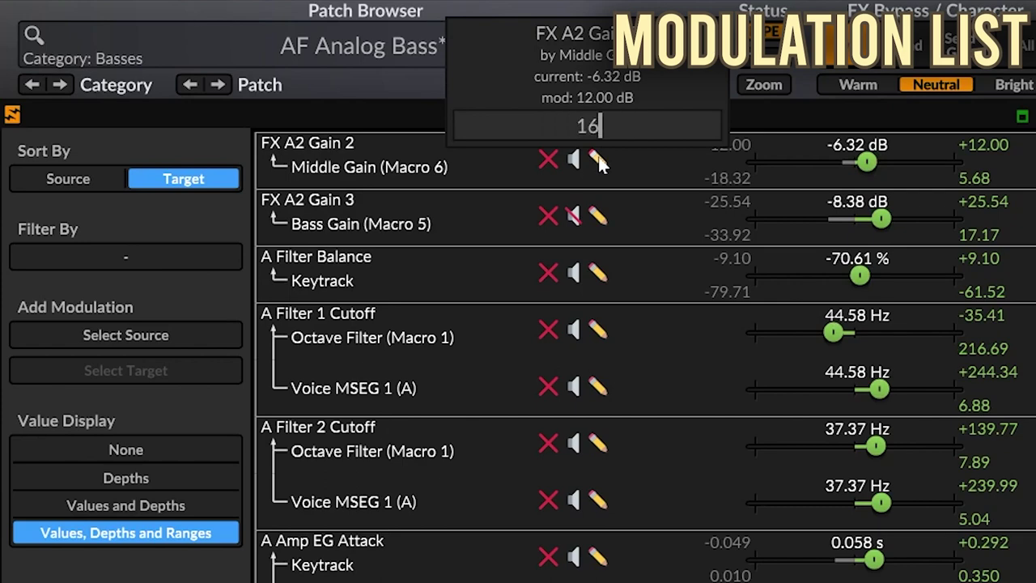
pyautogui.press('Return')
pyautogui.moveTo(776, 142); pyautogui.dragTo(776, 84)
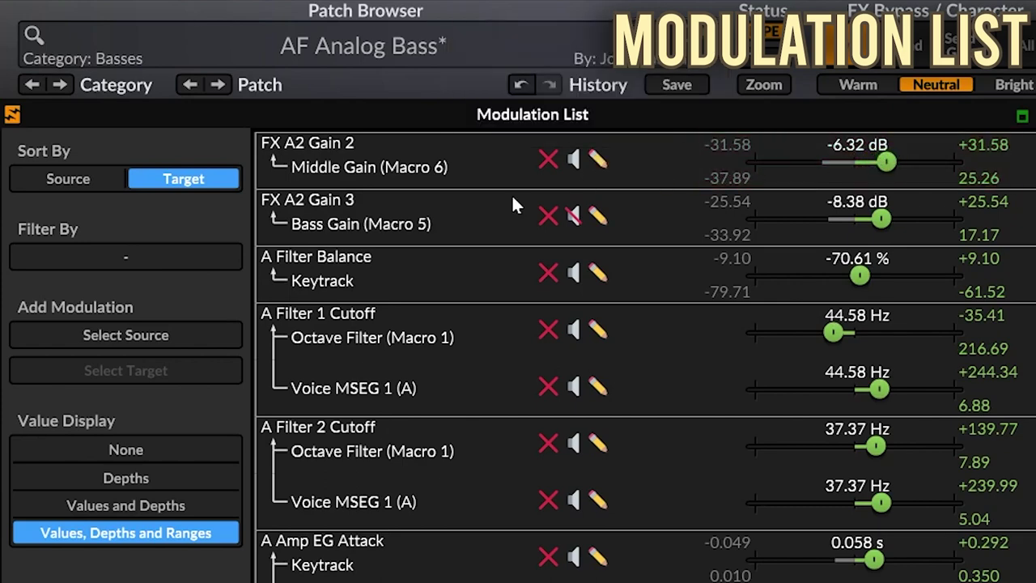
# Step: Filter the modulation list by the sources Attack (Macro 2) and Keytrack in turn, and clear the filter
pyautogui.click(123, 259)
pyautogui.click(162, 313)
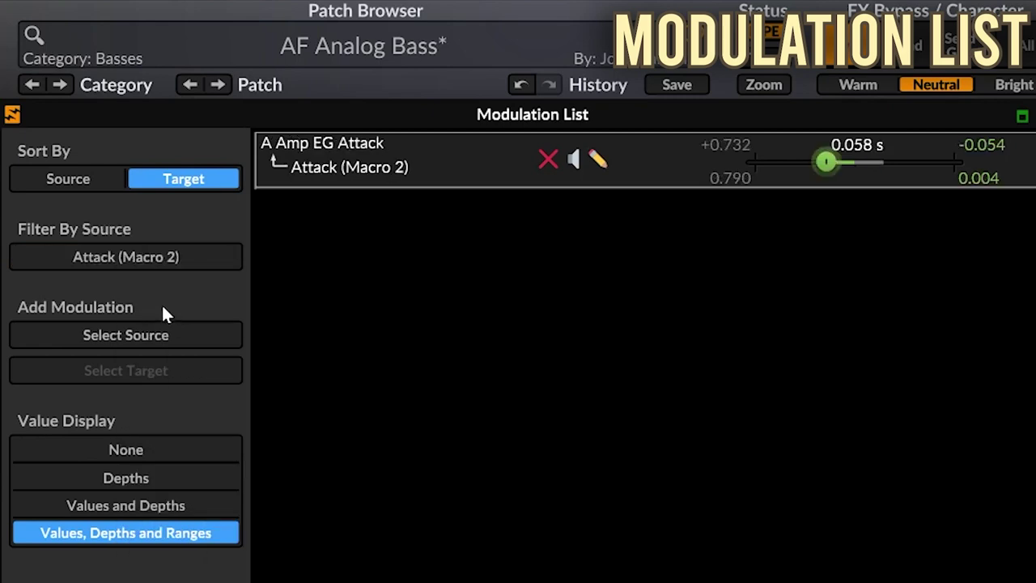
pyautogui.click(113, 257)
pyautogui.click(162, 376)
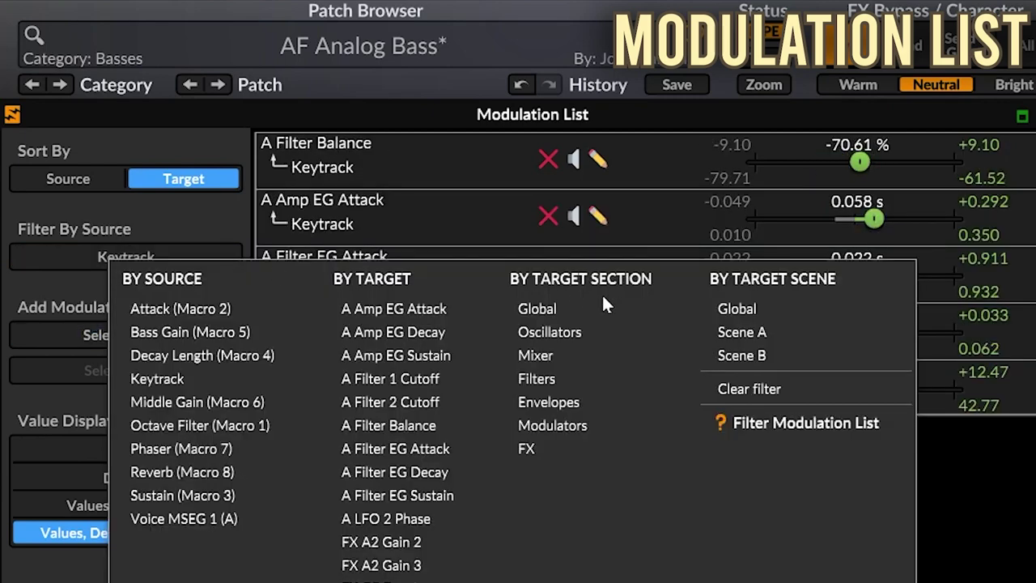
pyautogui.click(751, 387)
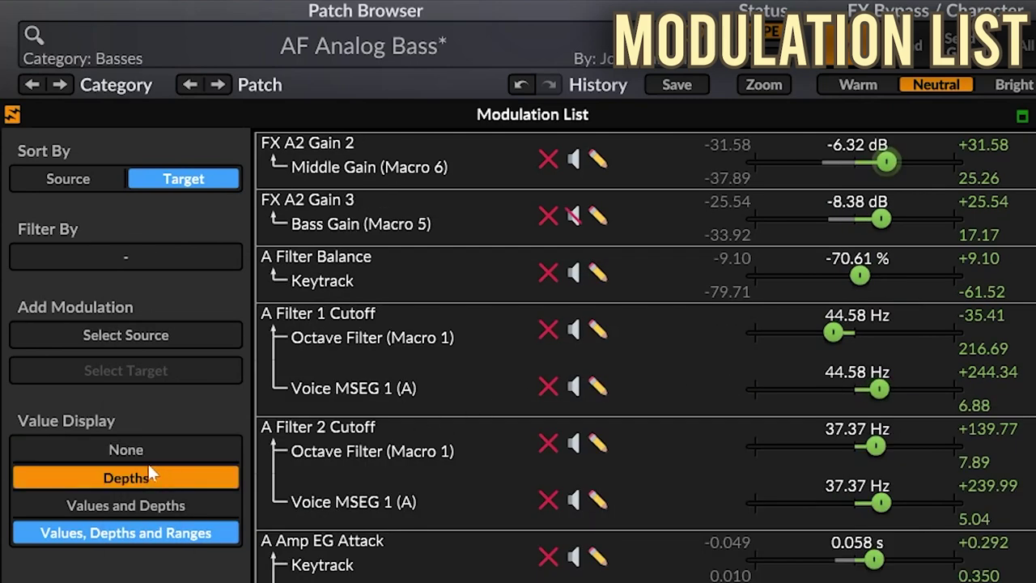
# Step: Compare the value display modes None, Depths, and Values and Depths, and return to Values, Depths and Ranges
pyautogui.click(121, 449)
pyautogui.click(112, 478)
pyautogui.click(112, 506)
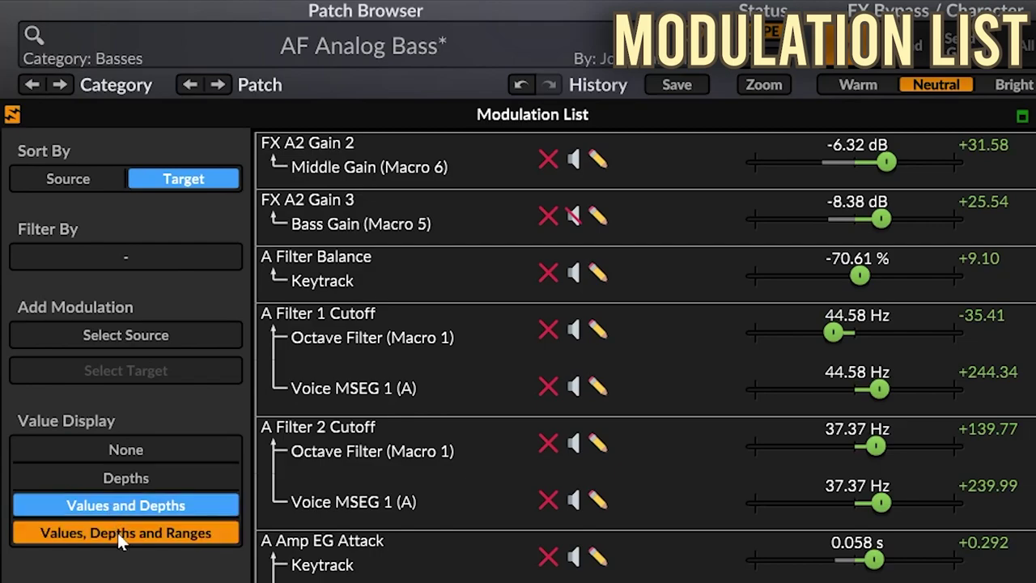
pyautogui.click(117, 532)
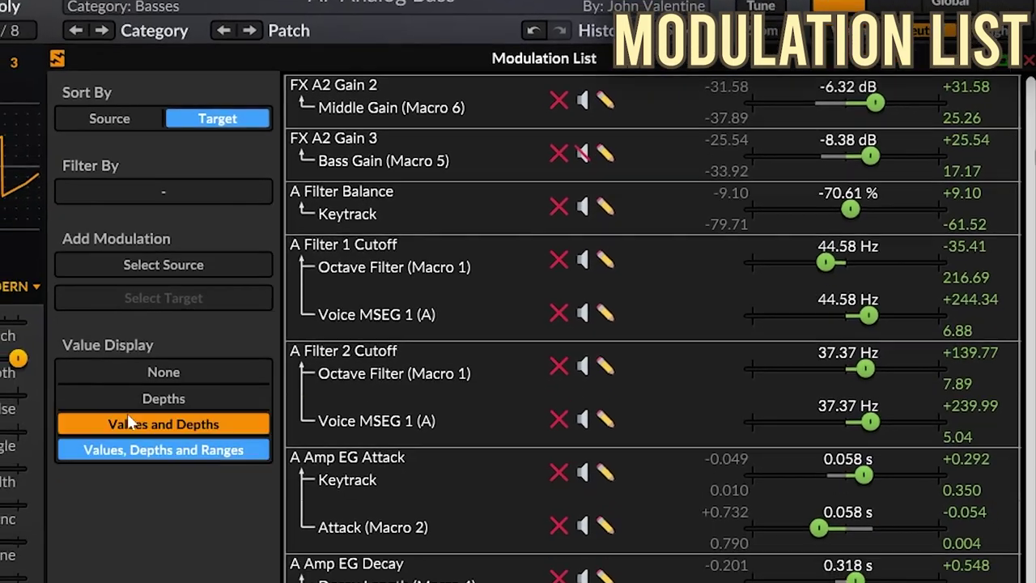
# Step: Add a modulation from Velocity to Scene A's Osc 1 Level in the modulation list
pyautogui.click(125, 335)
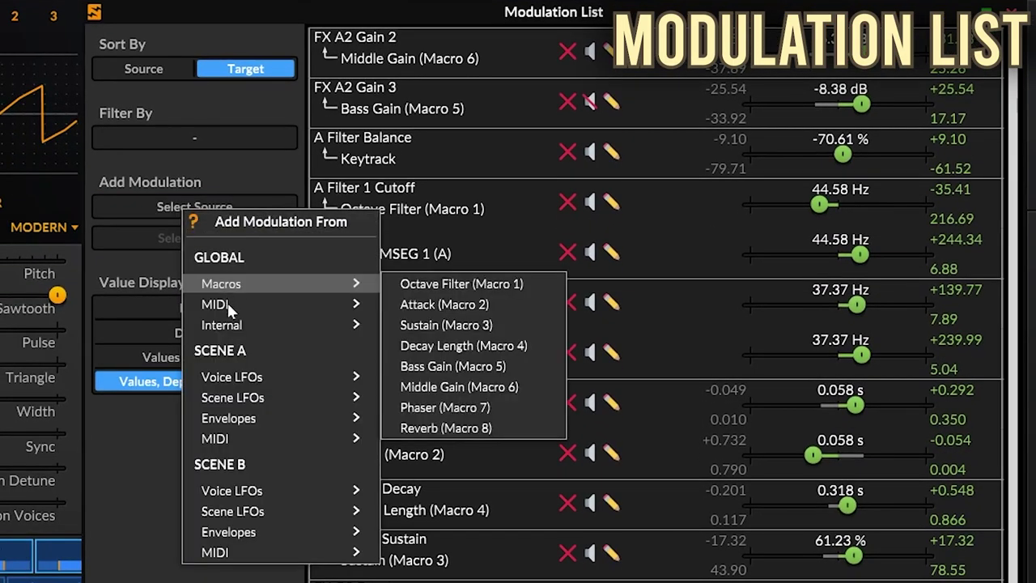
pyautogui.moveTo(230, 308)
pyautogui.click(407, 311)
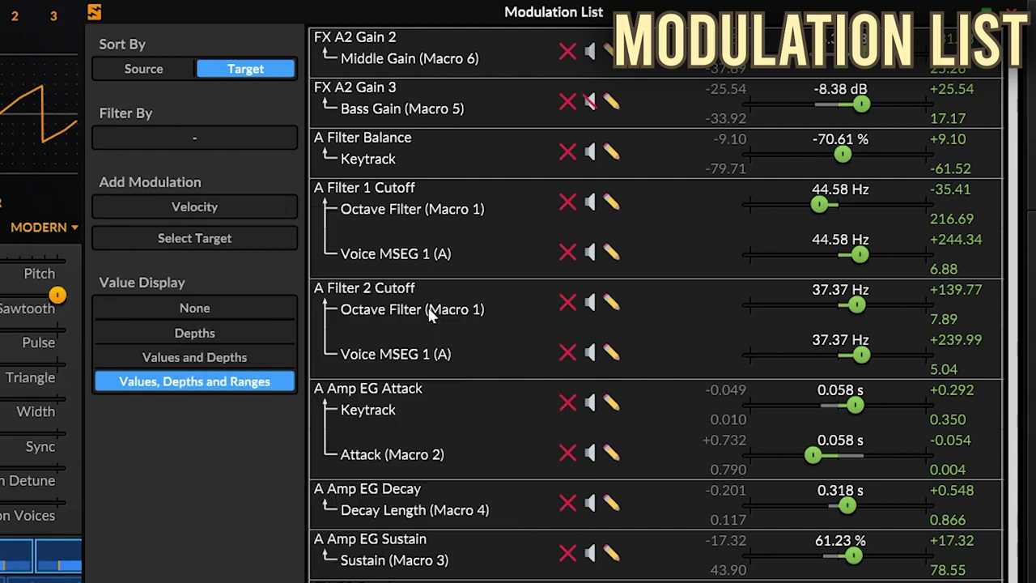
pyautogui.click(230, 240)
pyautogui.moveTo(285, 352)
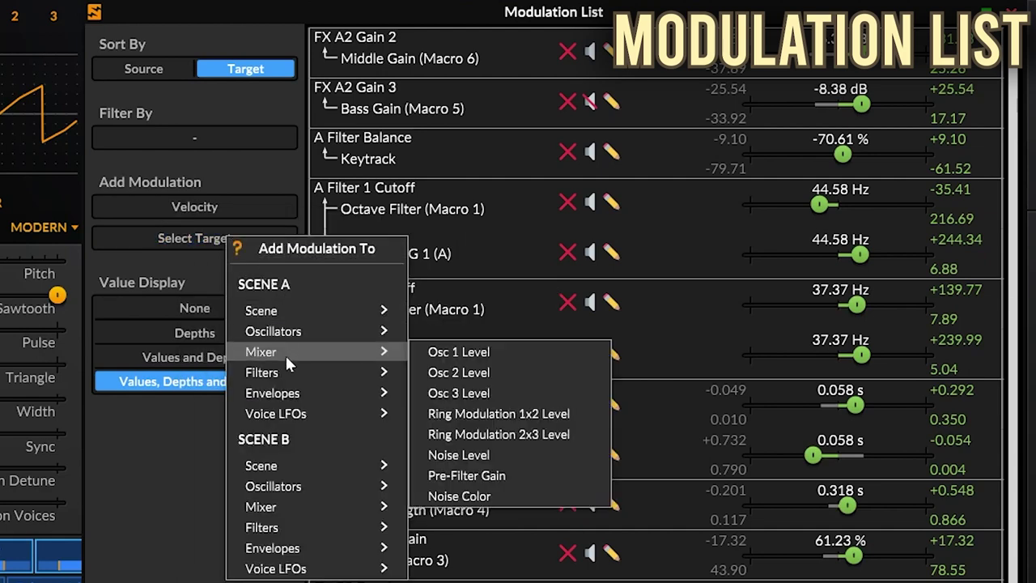
pyautogui.click(455, 360)
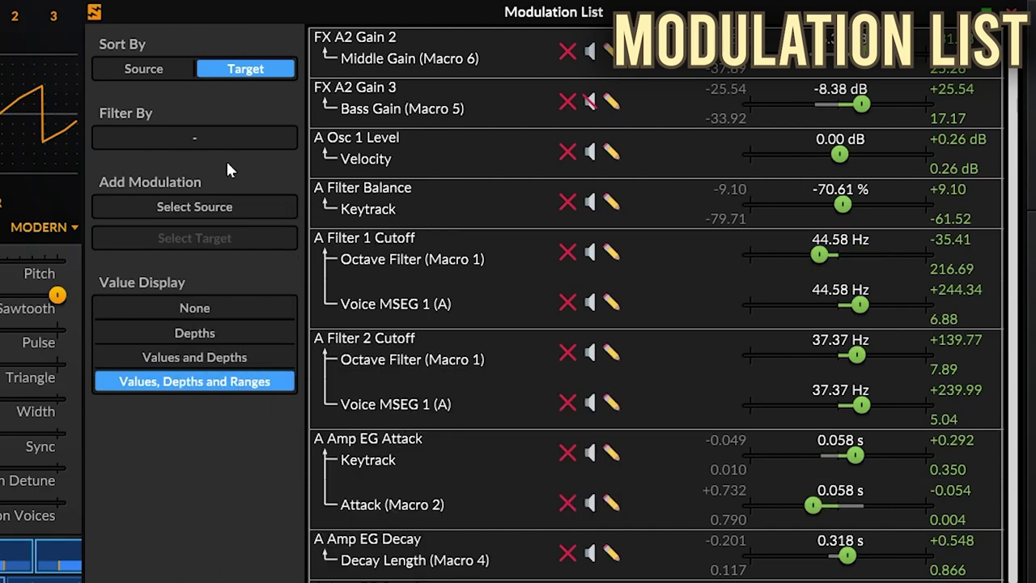
# Step: Filter the modulation list by the Velocity source, and increase Velocity's modulation depth on A Osc 1 Level
pyautogui.click(203, 139)
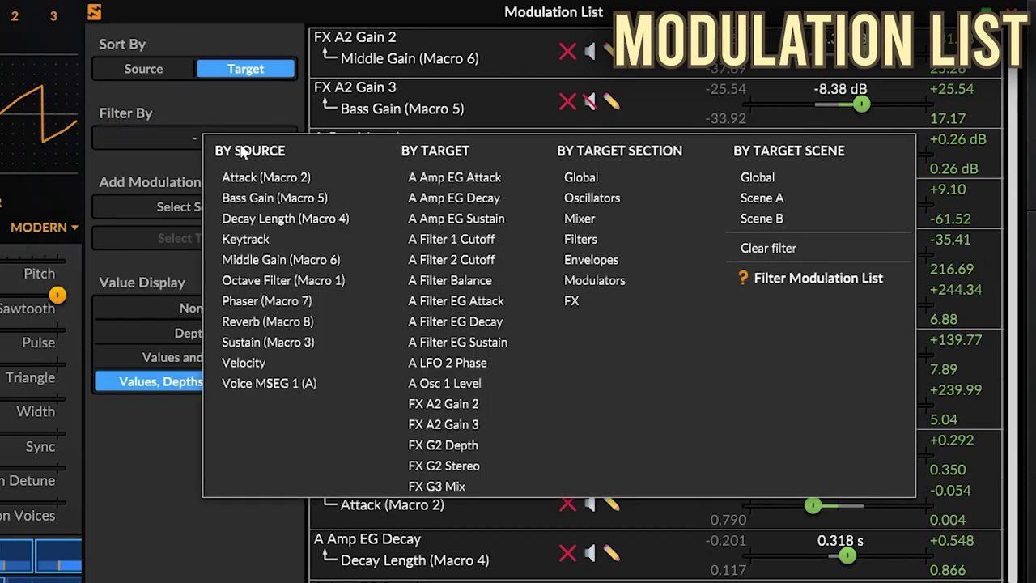
pyautogui.click(251, 362)
pyautogui.moveTo(826, 65); pyautogui.dragTo(863, 66)
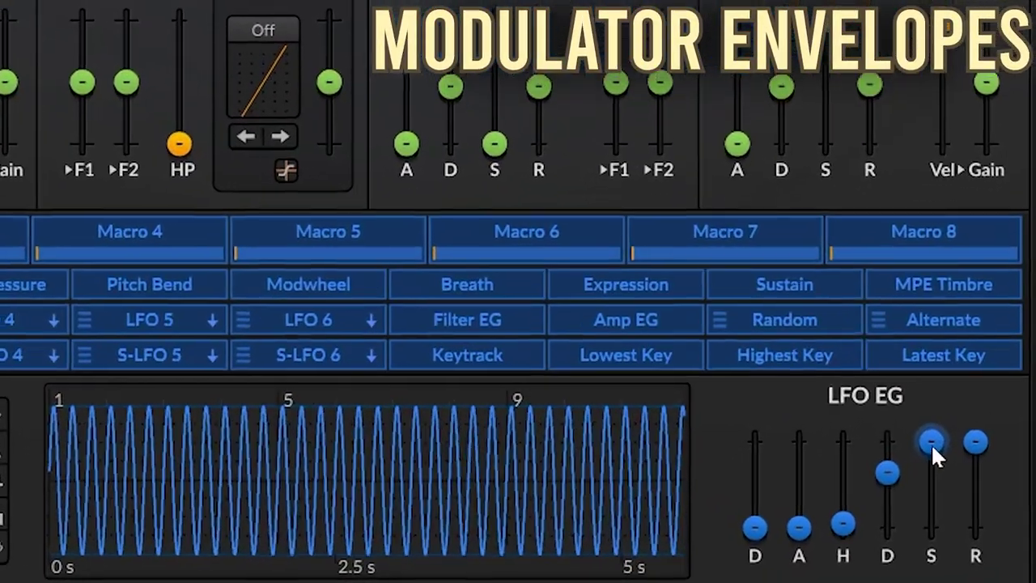
# Step: Lower the LFO envelope's sustain to about a third, lengthen its attack, and shorten its decay
pyautogui.moveTo(928, 443); pyautogui.dragTo(927, 497)
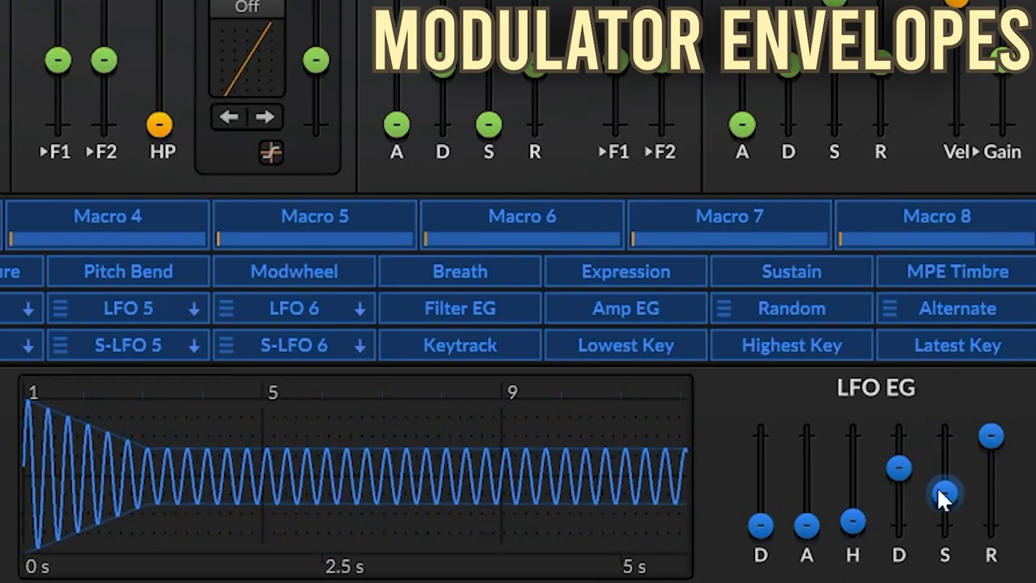
pyautogui.moveTo(806, 525); pyautogui.dragTo(807, 469)
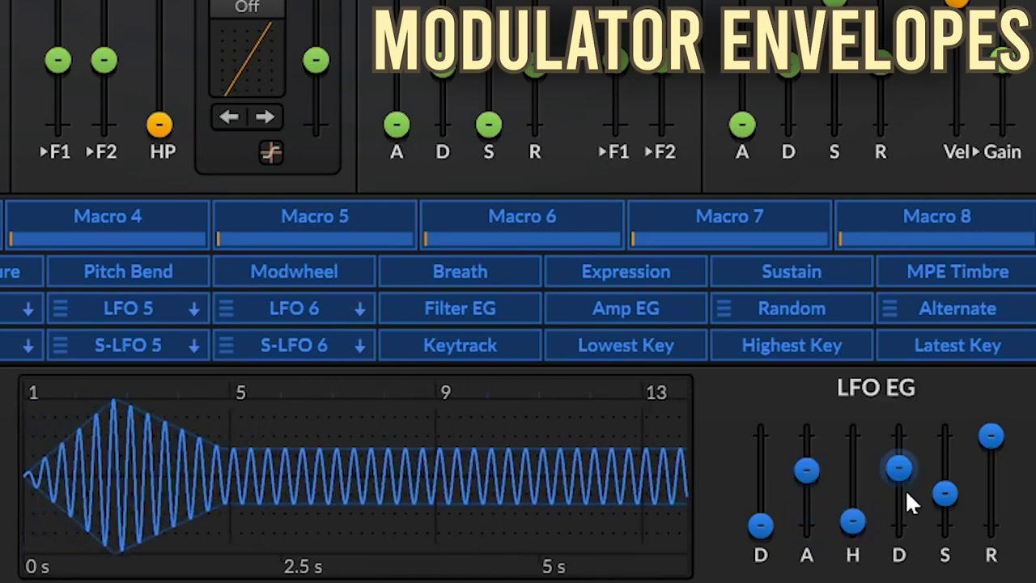
pyautogui.moveTo(906, 464); pyautogui.dragTo(913, 485)
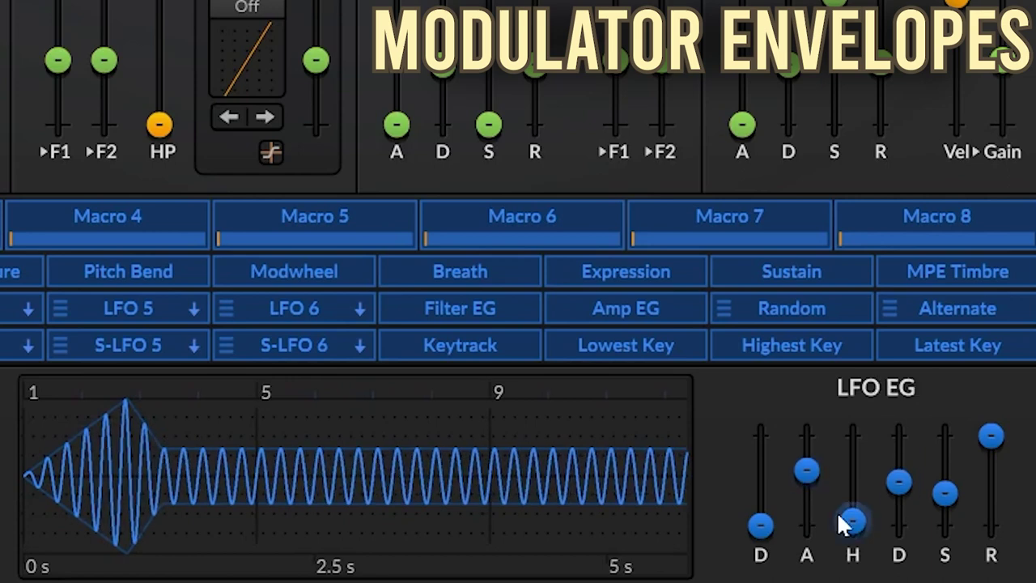
# Step: Restore the LFO envelope's sustain to maximum, lengthen its decay slightly, and reduce its attack to minimum
pyautogui.moveTo(945, 490); pyautogui.dragTo(945, 435)
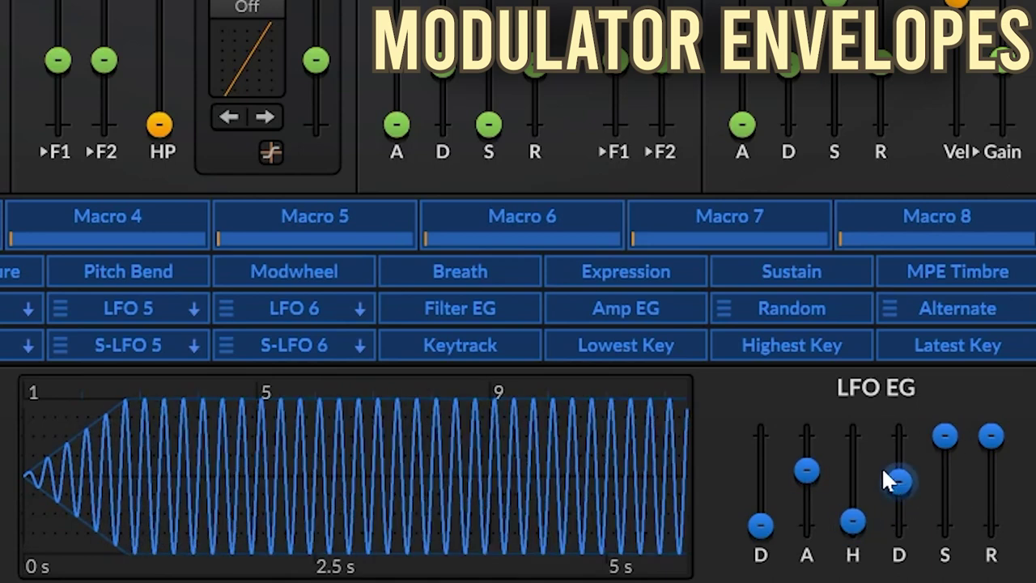
pyautogui.moveTo(886, 479); pyautogui.dragTo(873, 470)
pyautogui.moveTo(808, 460); pyautogui.dragTo(832, 497)
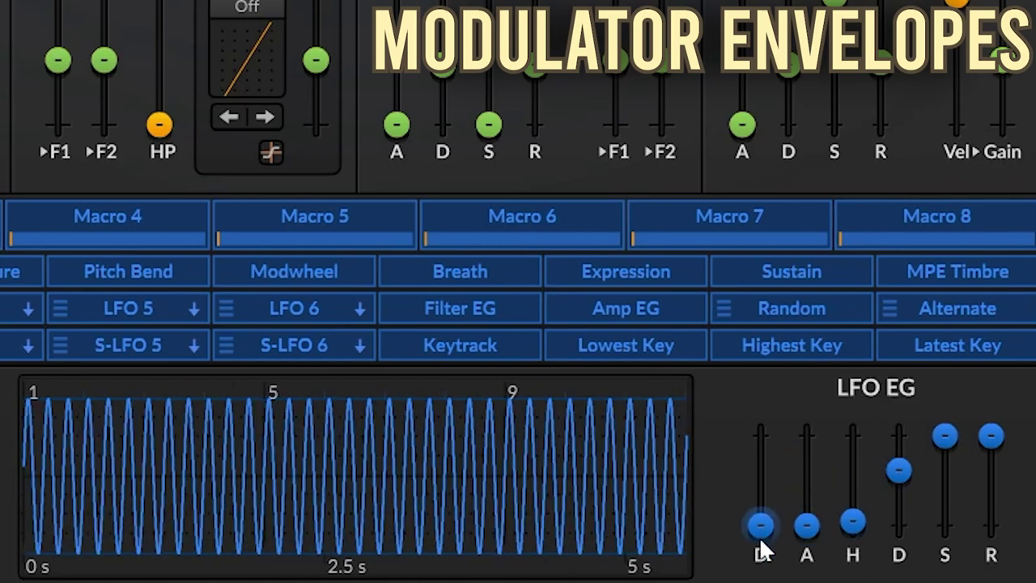
# Step: Lengthen the LFO envelope's delay and hold to just past the middle, and lower its sustain to about a third
pyautogui.moveTo(760, 529); pyautogui.dragTo(760, 468)
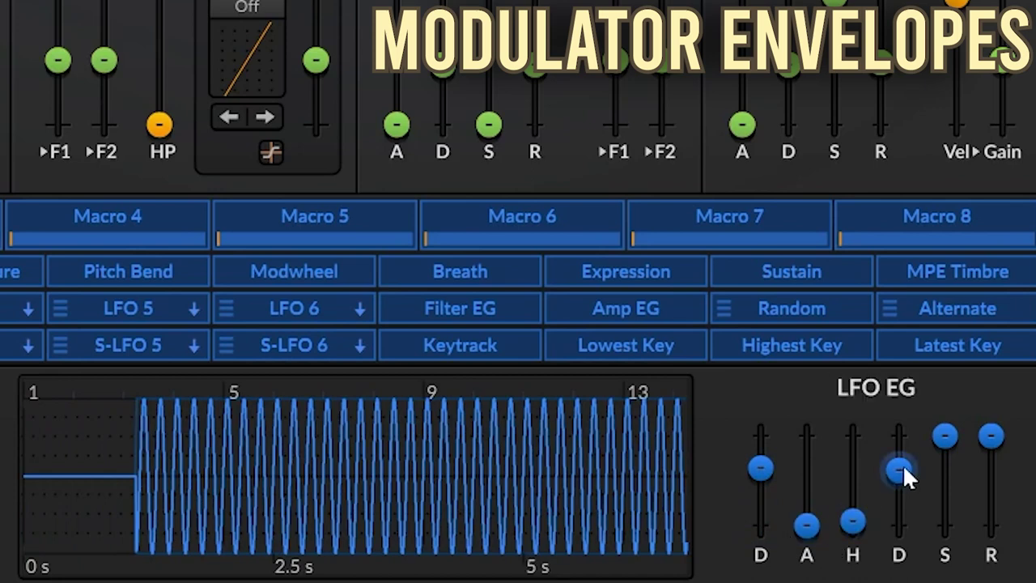
pyautogui.moveTo(945, 437); pyautogui.dragTo(945, 494)
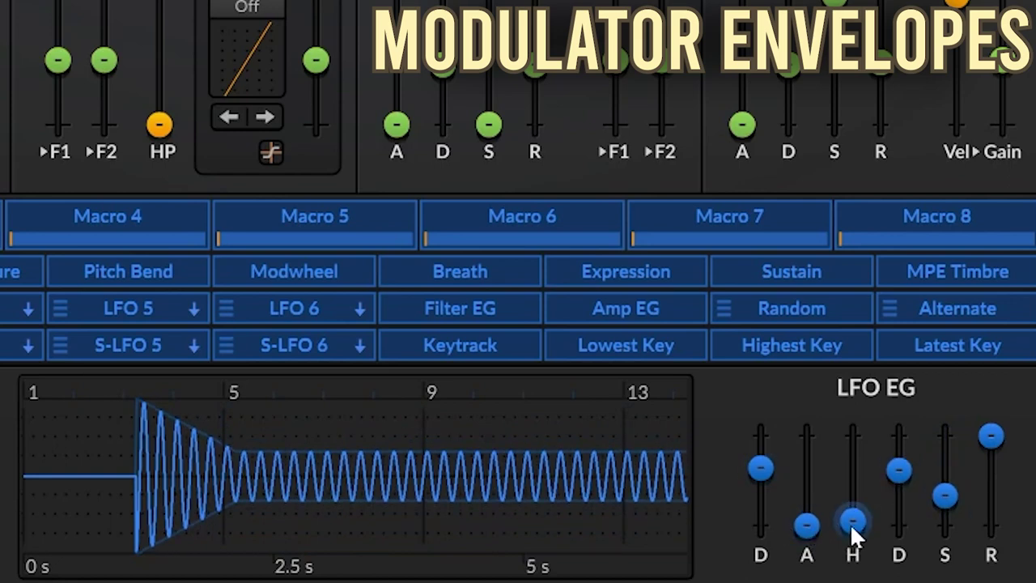
pyautogui.moveTo(850, 523); pyautogui.dragTo(851, 466)
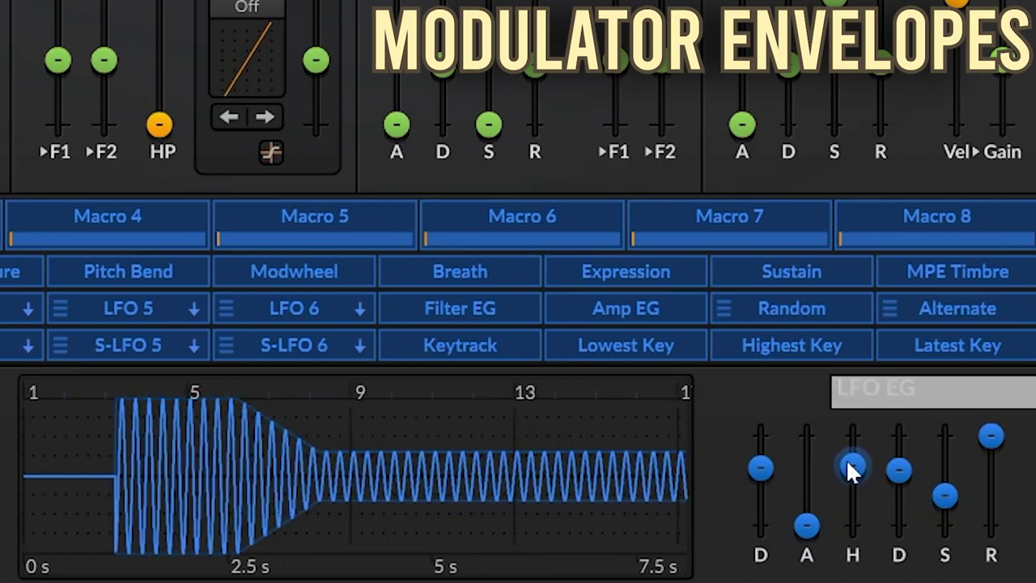
pyautogui.moveTo(806, 524); pyautogui.dragTo(795, 568)
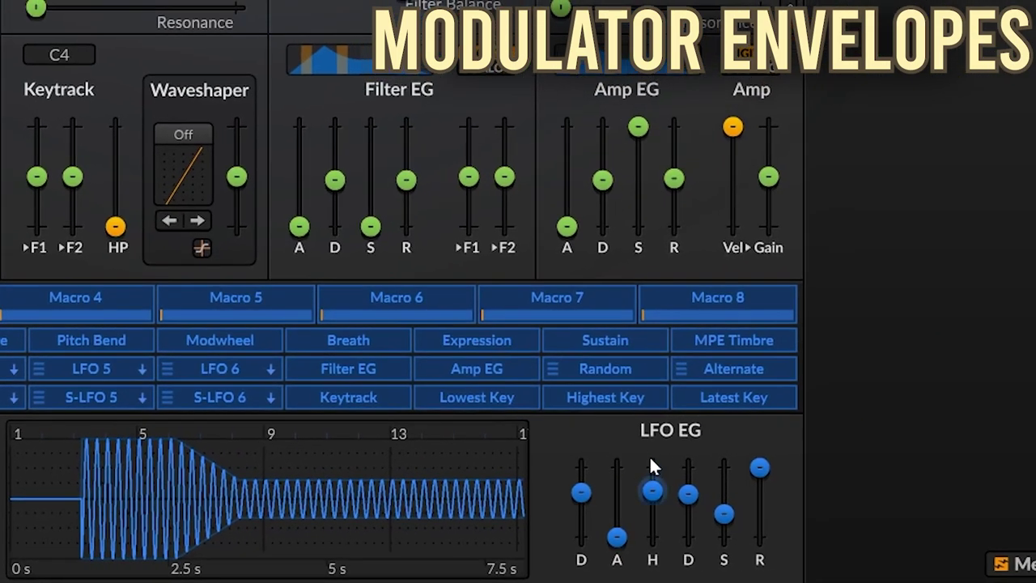
# Step: Disable the LFO envelope with the Enabled option of the LFO 1 Hold parameter
pyautogui.rightClick(759, 433)
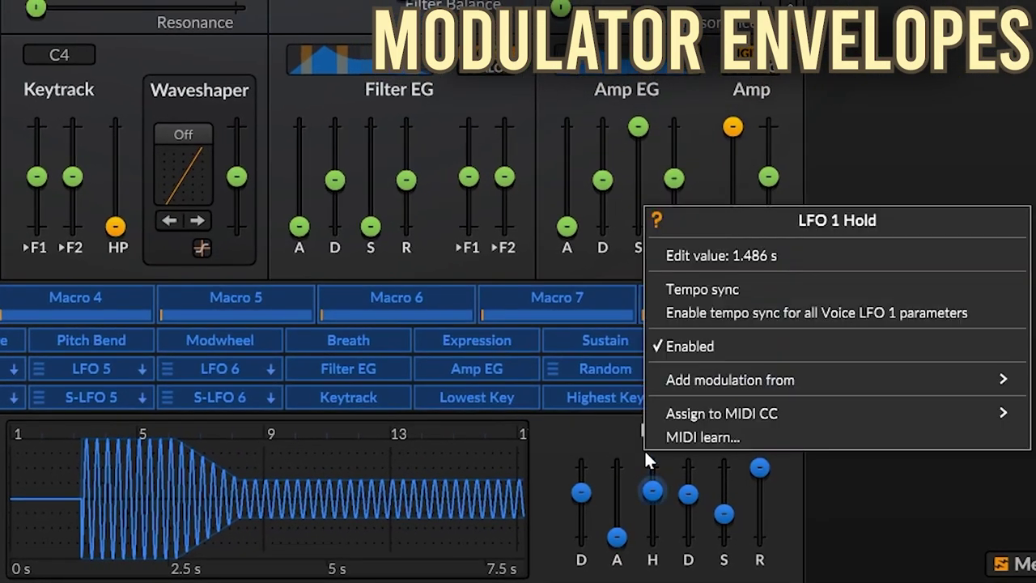
pyautogui.click(711, 344)
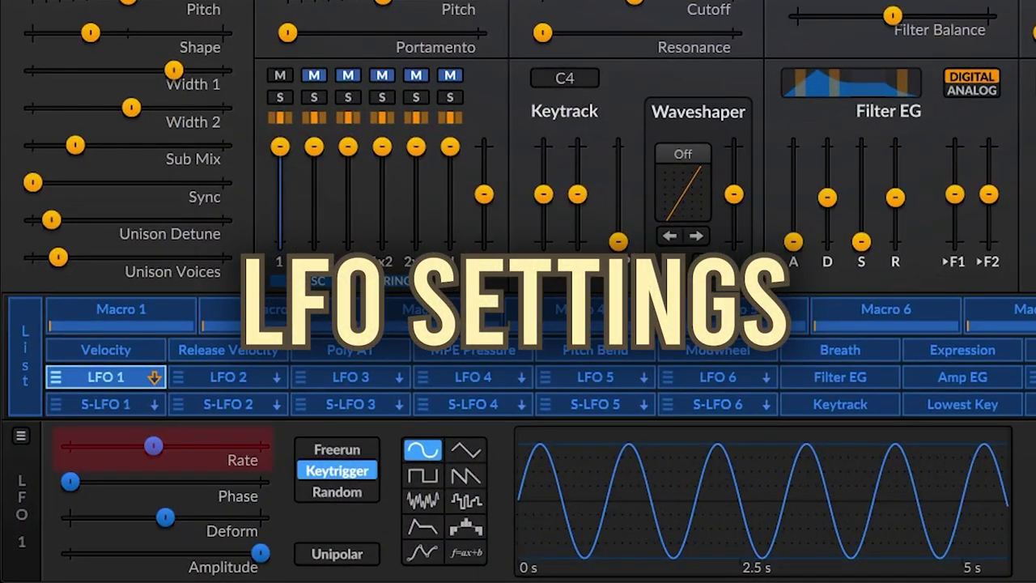
# Step: Reset LFO 1's rate to 1.000 Hz and enable tempo sync for it
pyautogui.moveTo(173, 451); pyautogui.dragTo(134, 443)
pyautogui.doubleClick(136, 445)
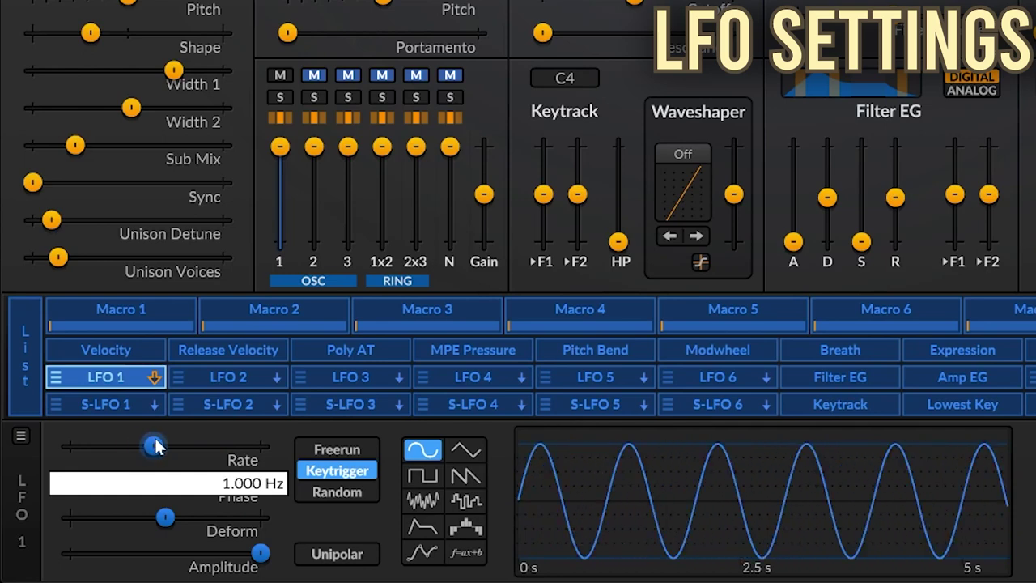
pyautogui.rightClick(154, 445)
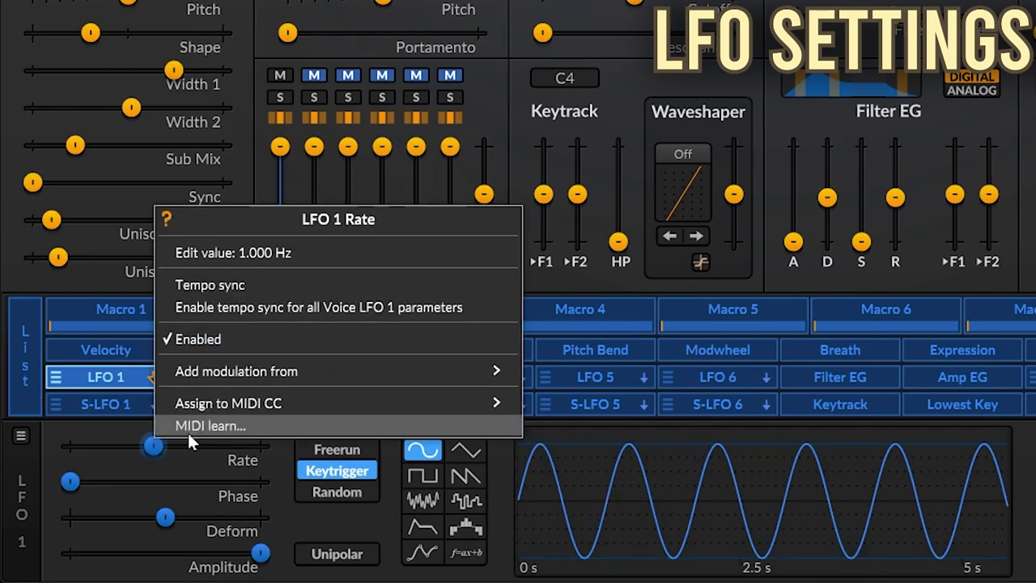
pyautogui.click(251, 279)
# Step: Raise LFO 1's tempo-synced rate through 1/4 note to 1/4 triplet, and return it to its starting position
pyautogui.moveTo(159, 451); pyautogui.dragTo(171, 451)
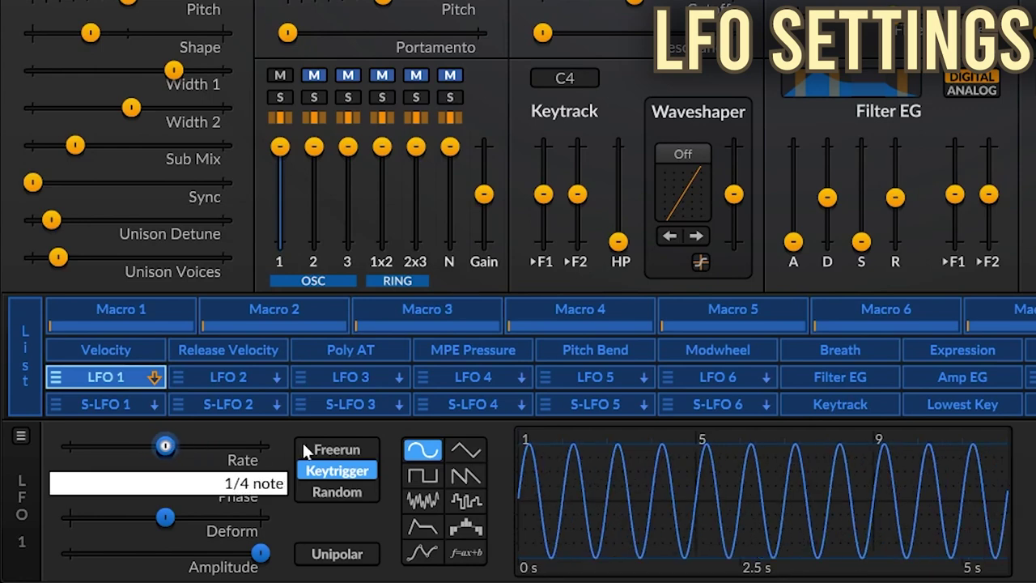
pyautogui.moveTo(306, 450); pyautogui.dragTo(356, 455)
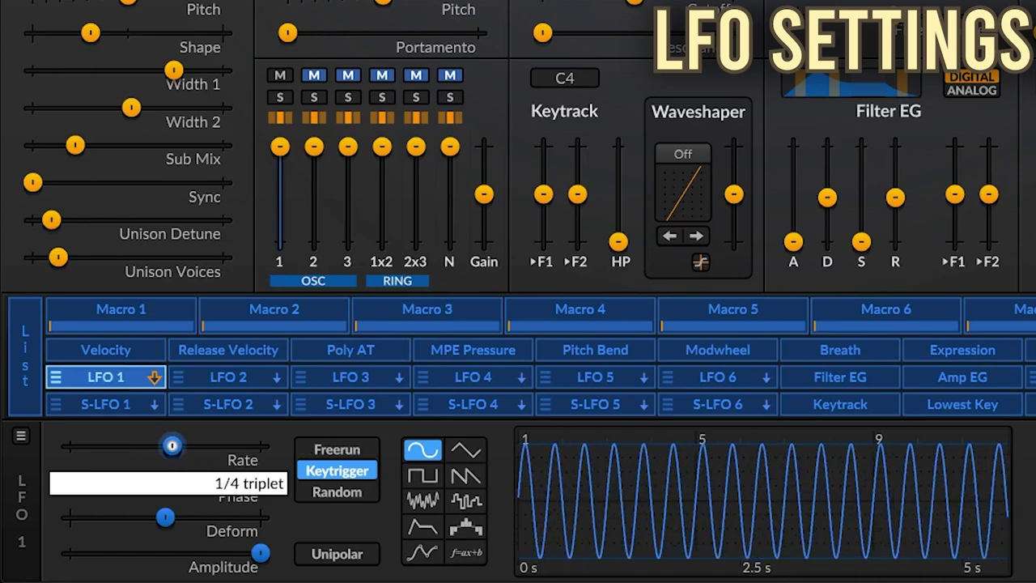
pyautogui.moveTo(162, 446); pyautogui.dragTo(153, 446)
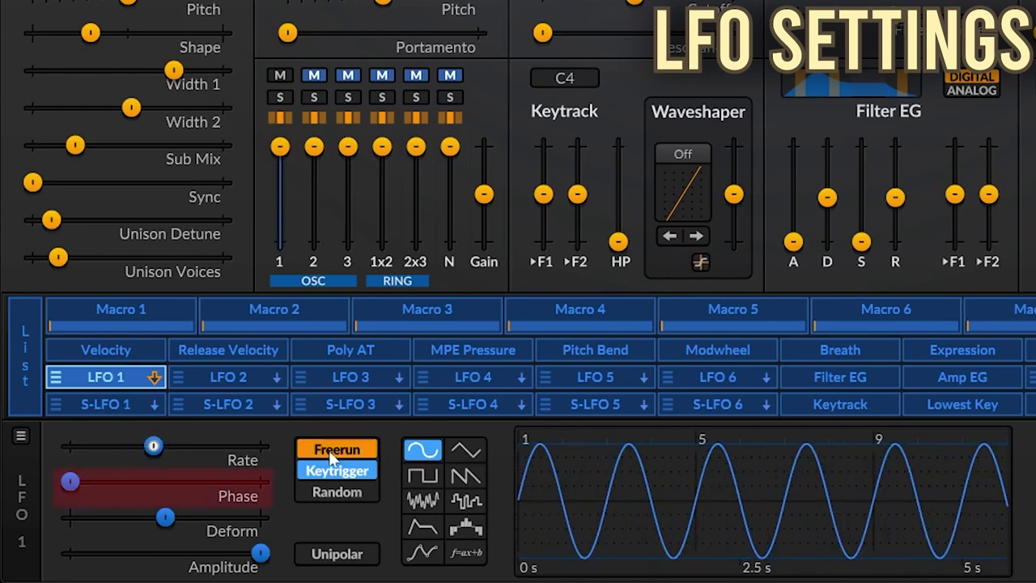
# Step: Sweep LFO 1's phase and amplitude, returning the phase to minimum and the amplitude to maximum
pyautogui.moveTo(73, 481)
pyautogui.mouseDown()
pyautogui.moveTo(260, 480)
pyautogui.moveTo(70, 481)
pyautogui.mouseUp()
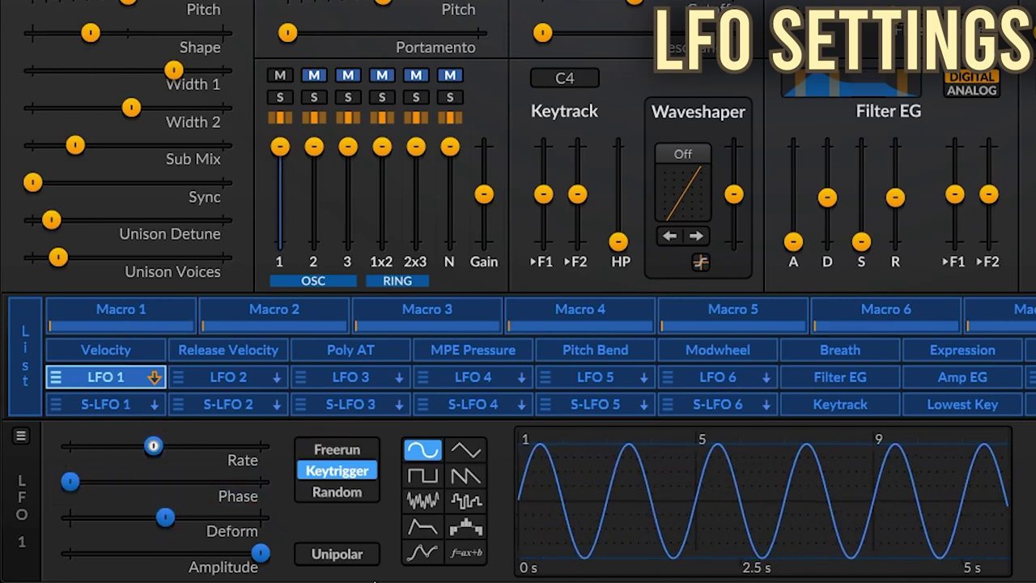
pyautogui.moveTo(261, 554)
pyautogui.mouseDown()
pyautogui.moveTo(90, 552)
pyautogui.moveTo(260, 552)
pyautogui.mouseUp()
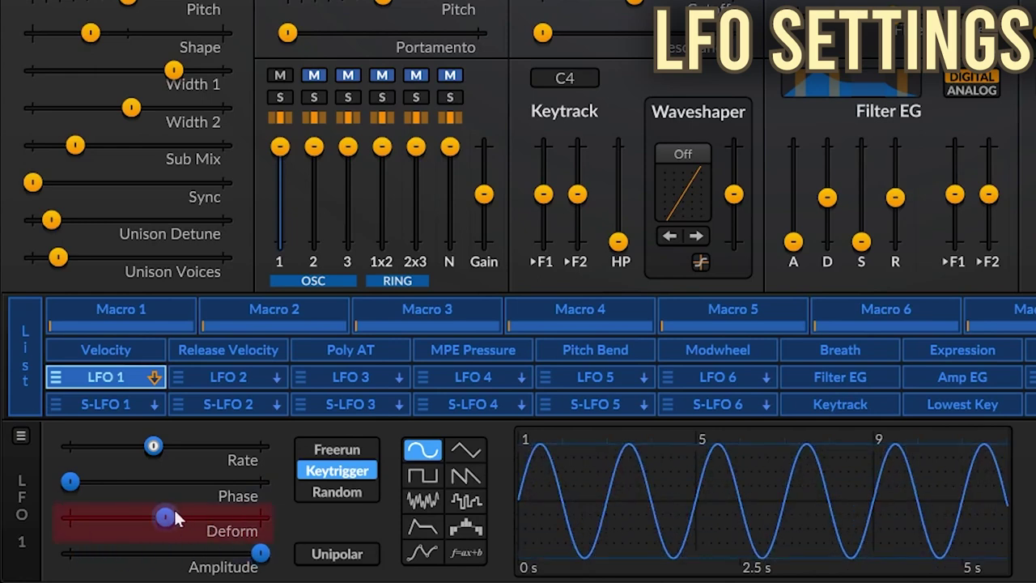
# Step: Choose the Type 1 deform for LFO 1, sweep it up to maximum, and lower it to -100 %
pyautogui.rightClick(169, 513)
pyautogui.click(212, 368)
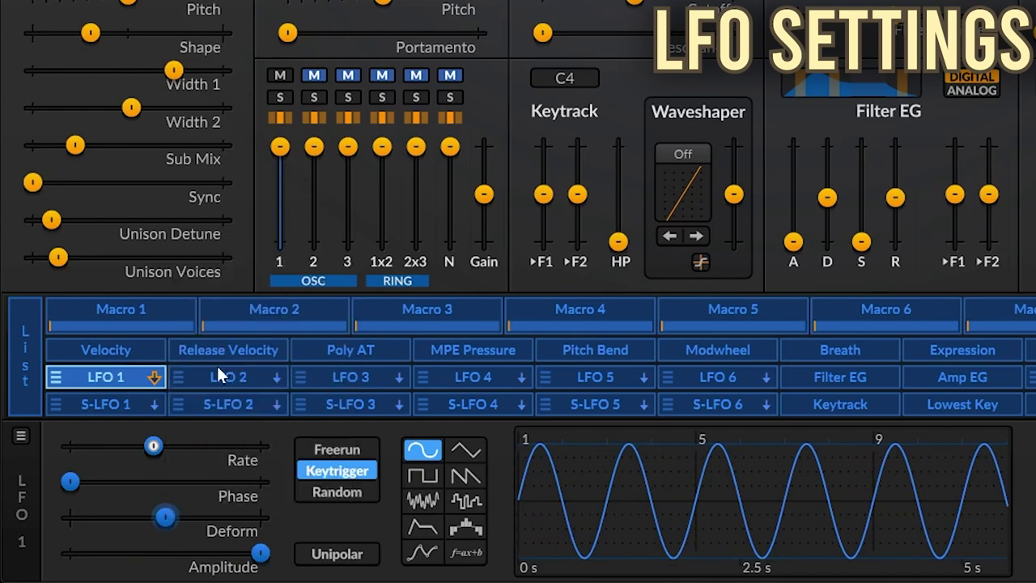
pyautogui.rightClick(166, 518)
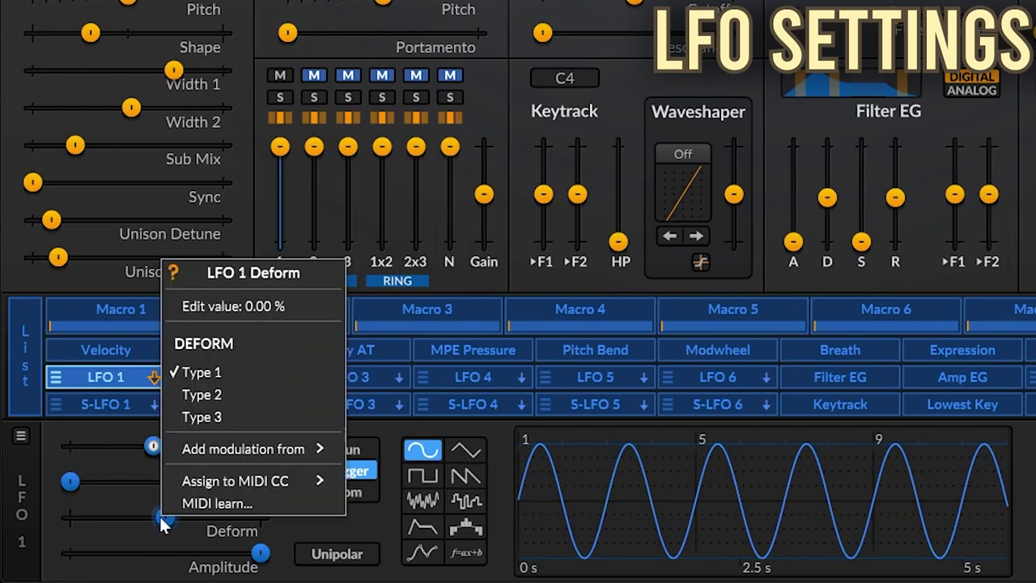
pyautogui.click(162, 523)
pyautogui.moveTo(172, 518); pyautogui.dragTo(267, 517)
pyautogui.moveTo(697, 508); pyautogui.dragTo(38, 505)
# Step: Switch LFO 1's deform to Type 2, sweep it up to about maximum, and change the deform to Type 3
pyautogui.rightClick(80, 513)
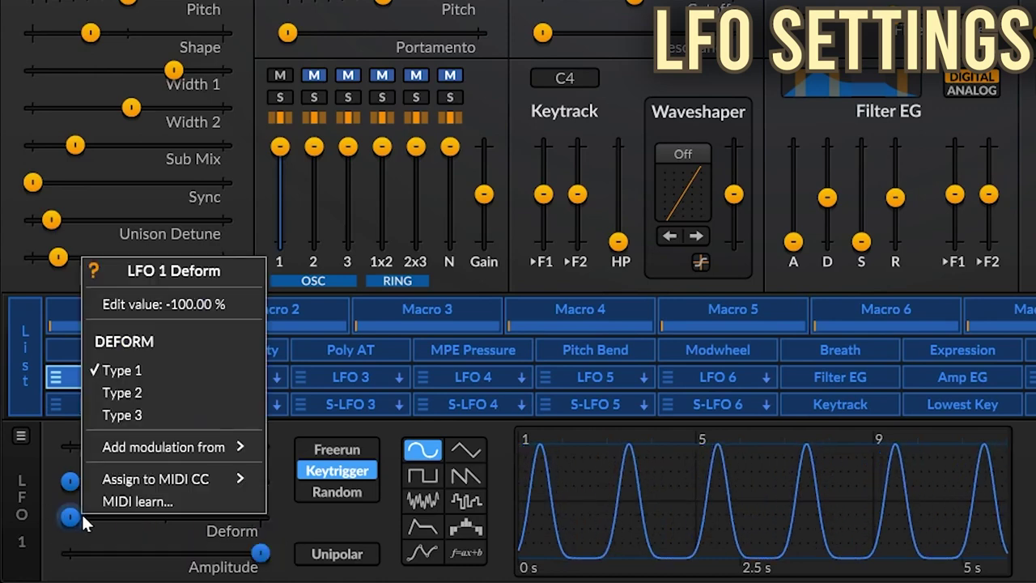
pyautogui.click(150, 390)
pyautogui.moveTo(78, 517); pyautogui.dragTo(259, 516)
pyautogui.rightClick(259, 522)
pyautogui.click(280, 412)
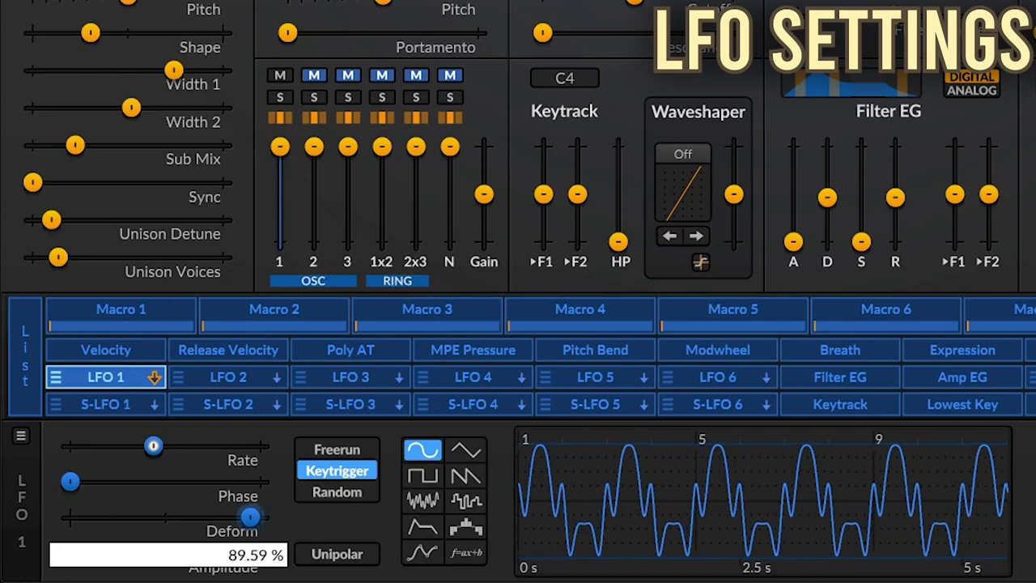
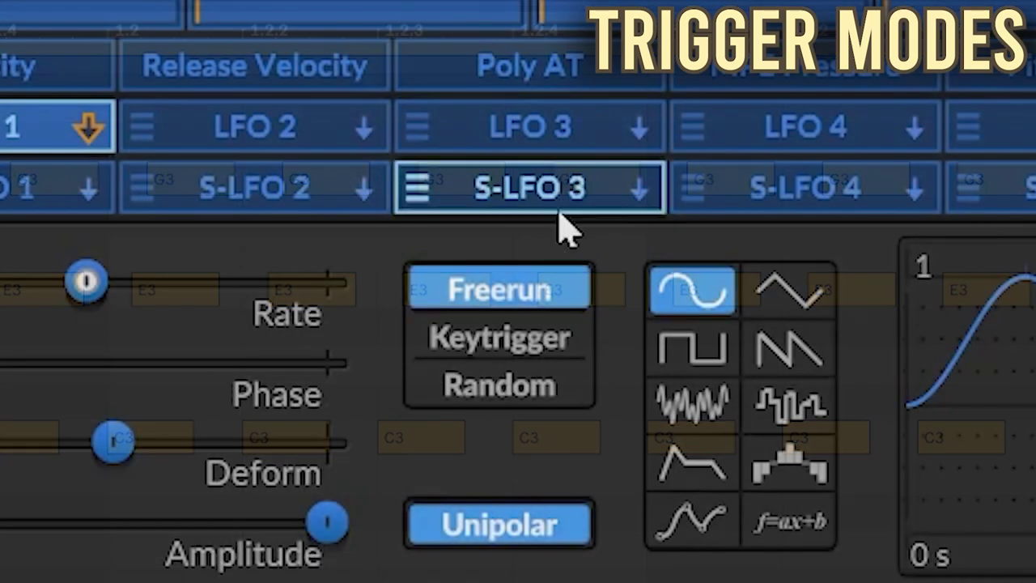
# Step: Set LFO 1's trigger mode to Keytrigger and play back the C3, E3 and G3 note clips
pyautogui.click(545, 351)
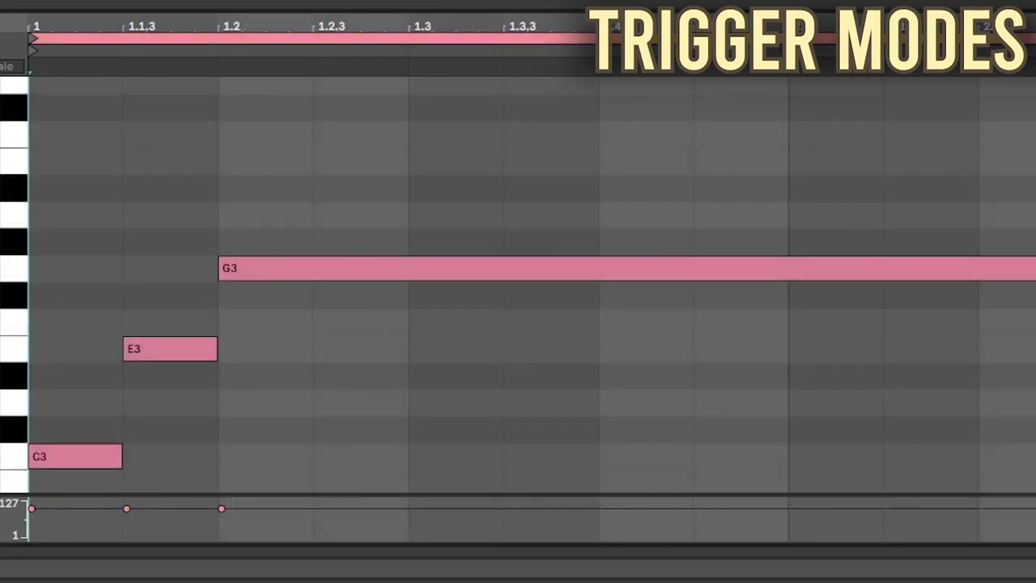
pyautogui.press('space')
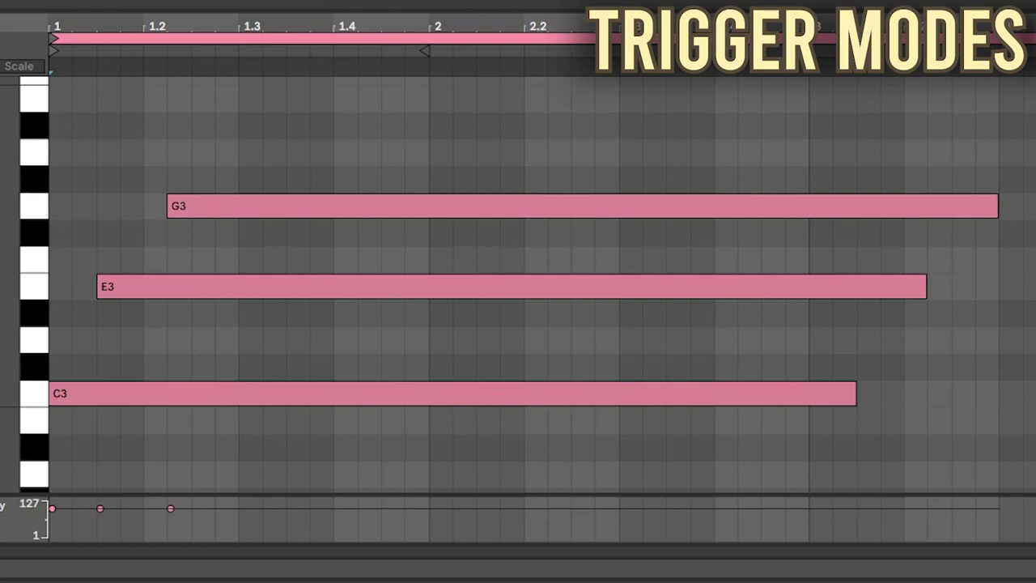
pyautogui.press('space')
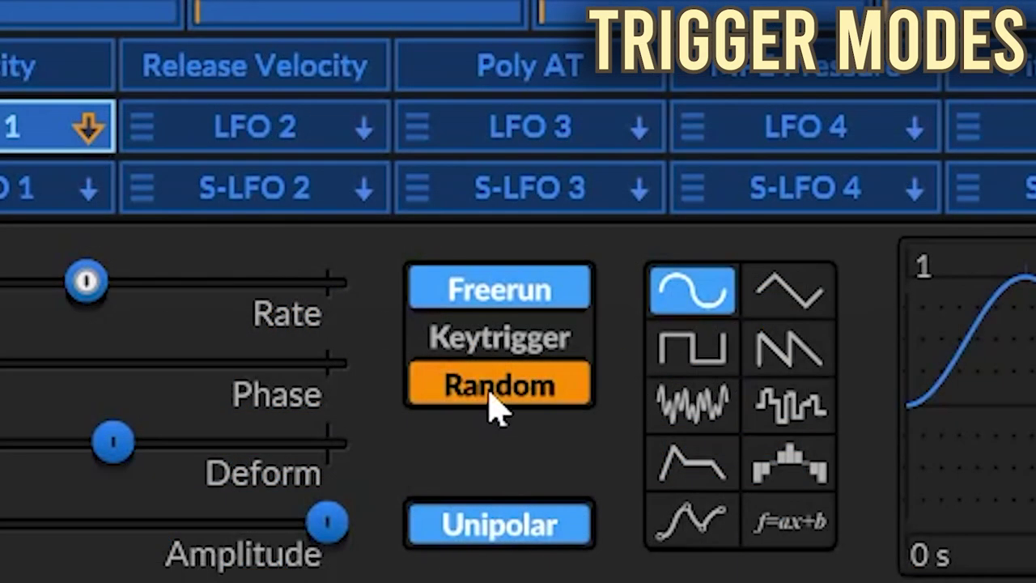
# Step: Set LFO 1's trigger mode to Random, and toggle Unipolar mode on and back off
pyautogui.click(262, 530)
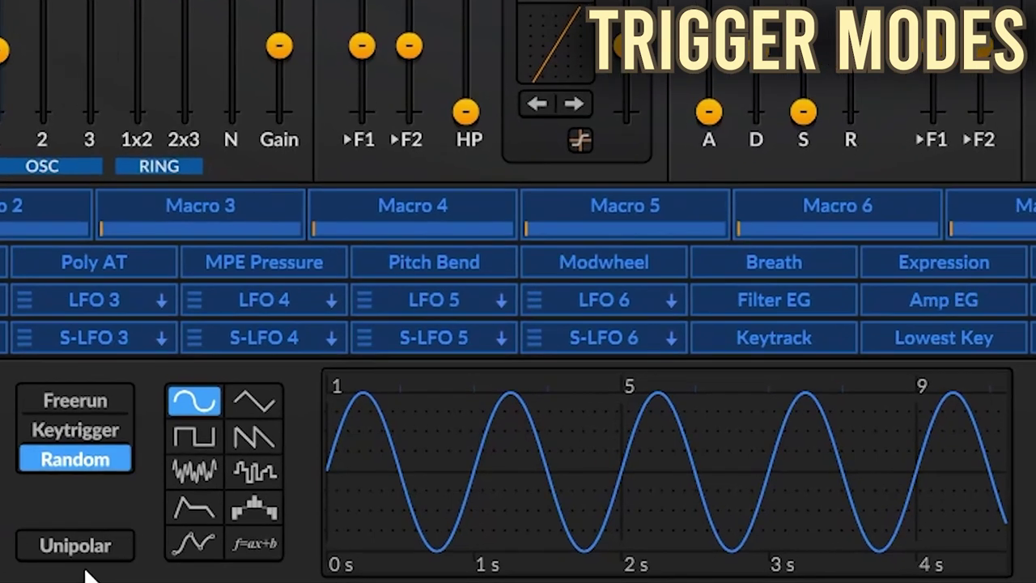
pyautogui.click(75, 546)
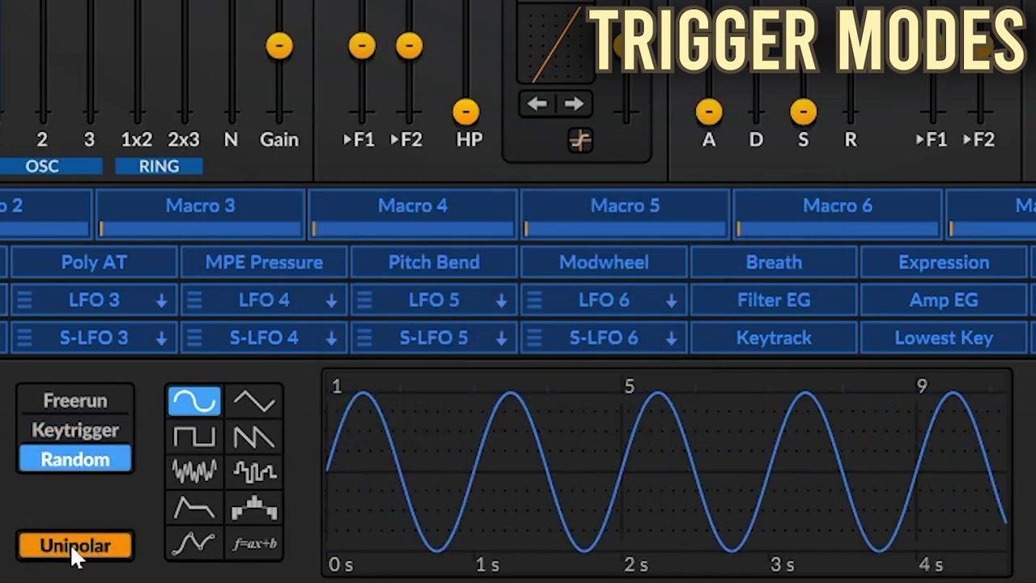
pyautogui.click(72, 546)
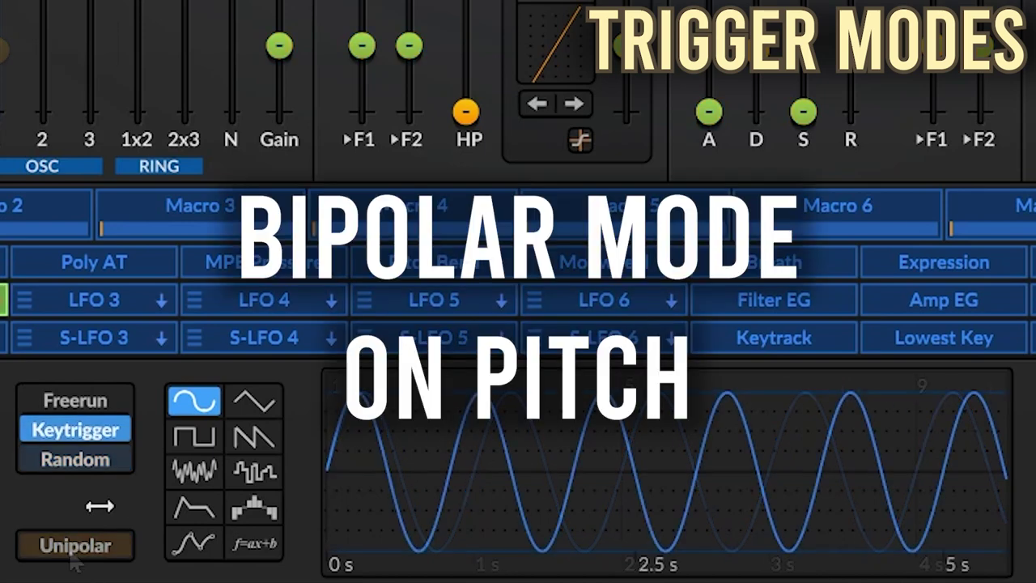
pyautogui.click(111, 549)
pyautogui.click(119, 547)
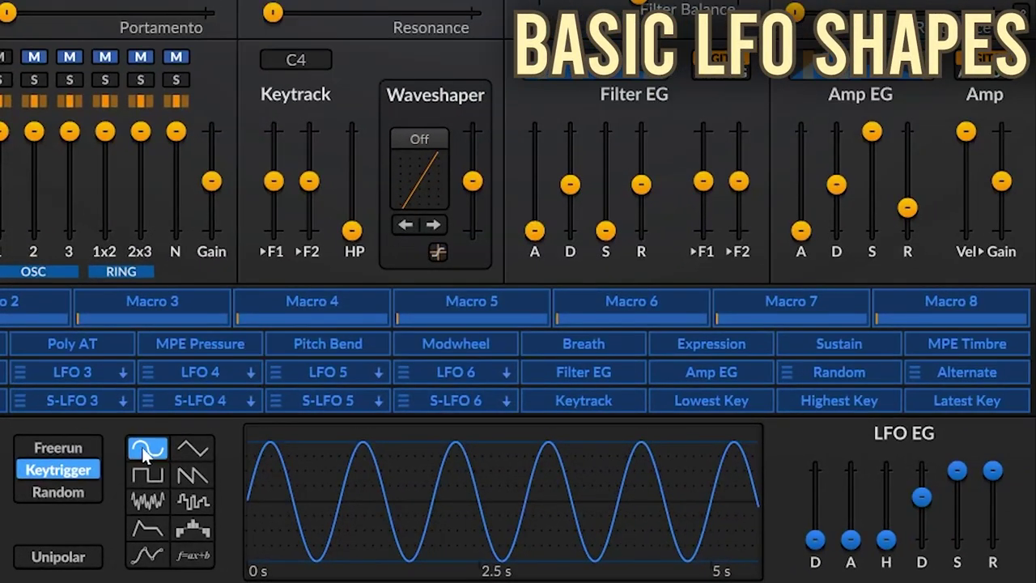
# Step: Step LFO 1's waveform through Triangle, Square, Sawtooth, Noise, and Sample & Hold
pyautogui.click(192, 448)
pyautogui.click(147, 475)
pyautogui.click(191, 477)
pyautogui.click(147, 501)
pyautogui.click(192, 501)
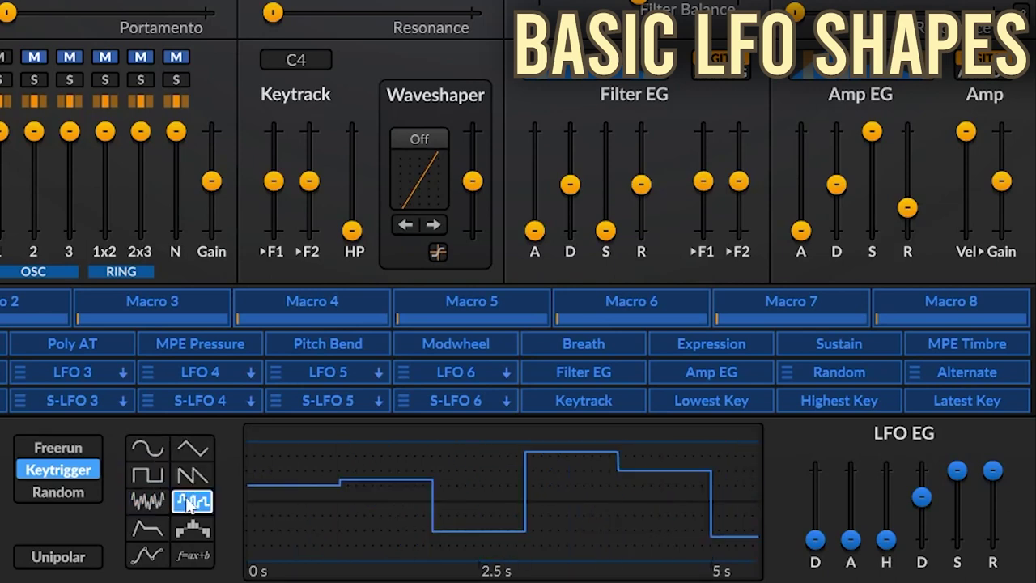
# Step: Alternate LFO 1's waveform between Noise and Sample & Hold to compare the two random shapes
pyautogui.click(149, 502)
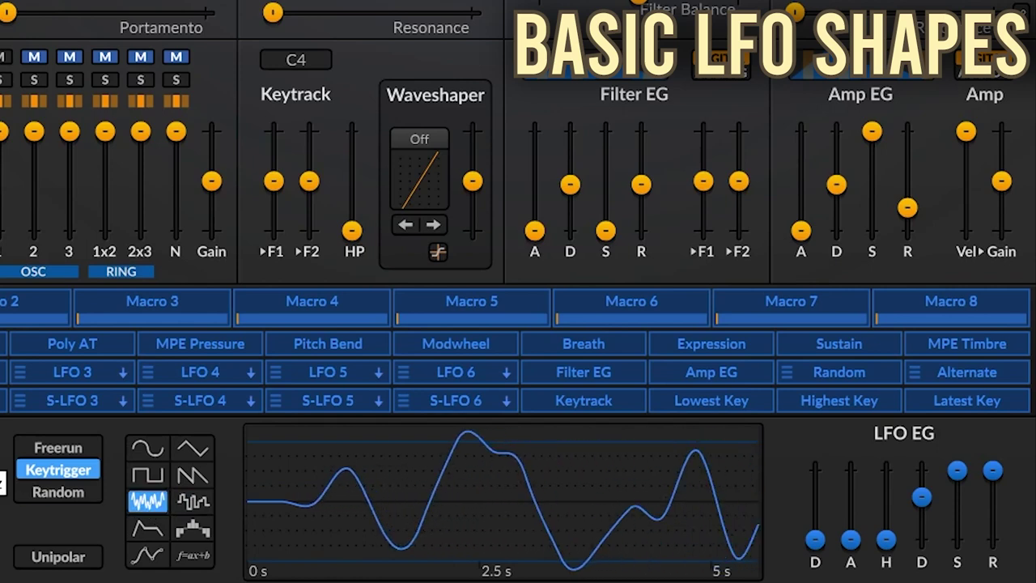
pyautogui.click(198, 503)
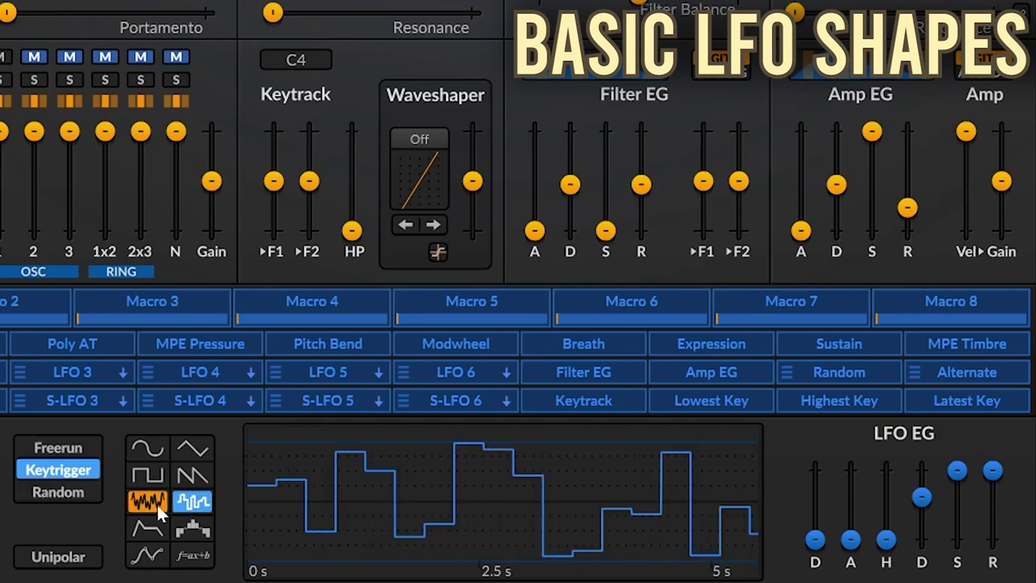
pyautogui.click(144, 505)
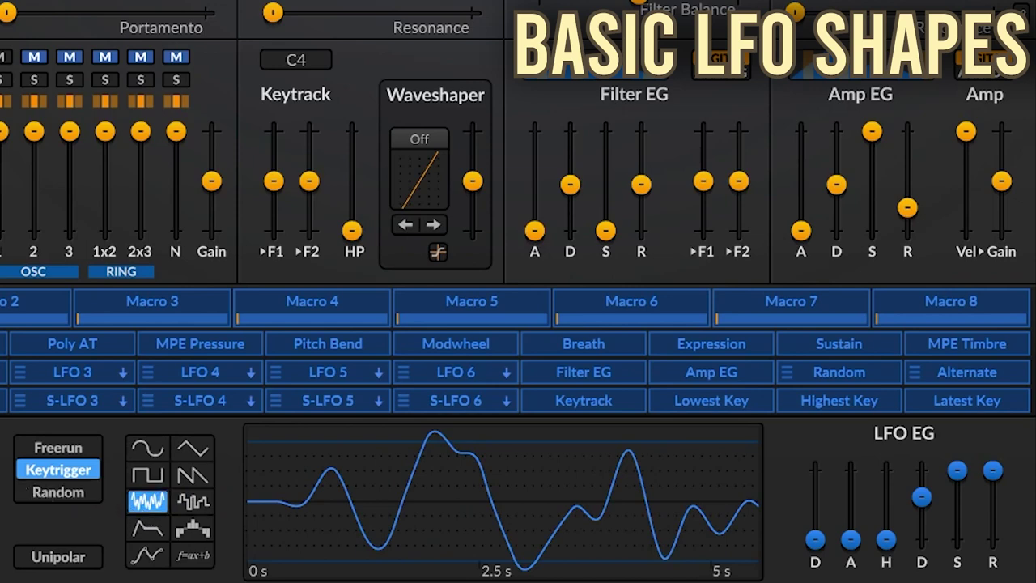
pyautogui.click(187, 504)
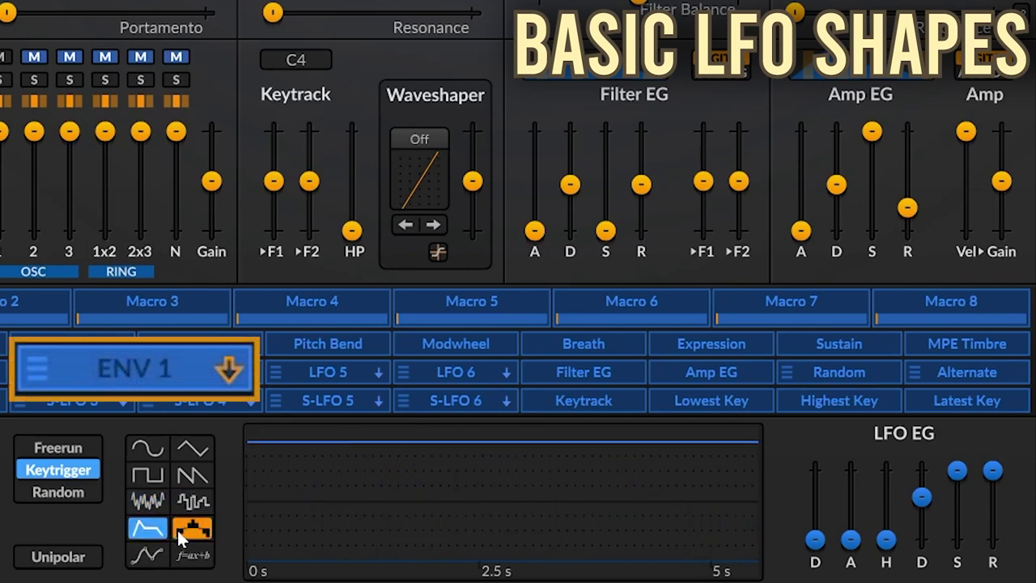
# Step: Switch LFO 1 to the step sequencer shape, and change it to the MSEG shape
pyautogui.click(182, 538)
pyautogui.click(149, 556)
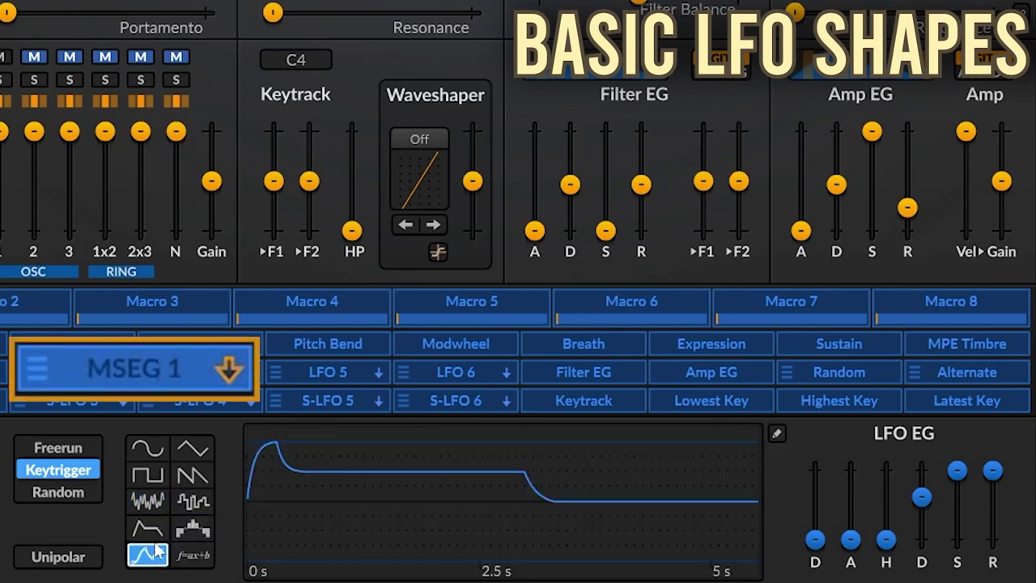
# Step: Rename the MSEG 1 modulator as Curve 1, and set its waveform to Sine
pyautogui.doubleClick(134, 377)
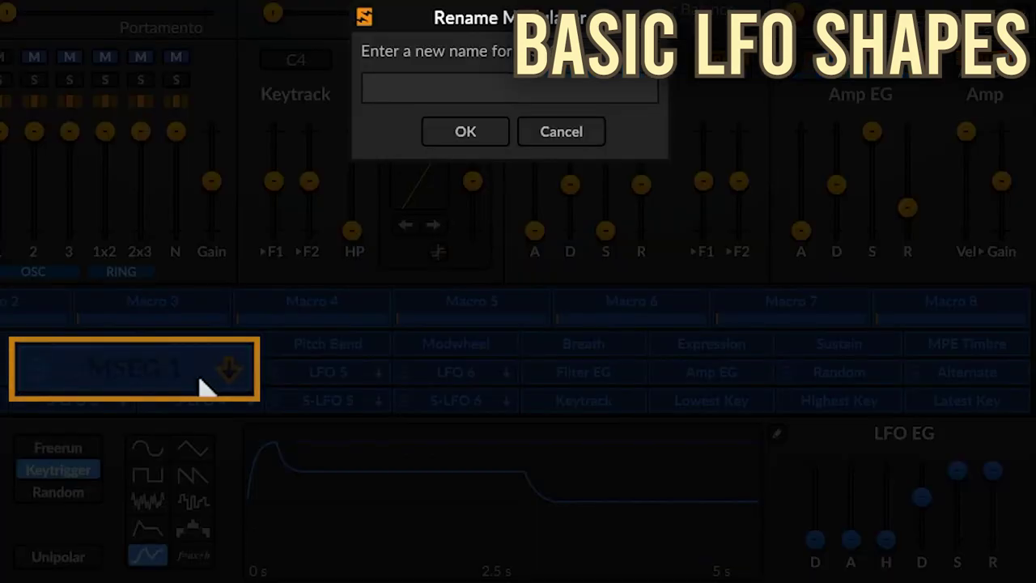
pyautogui.write('Curve 1')
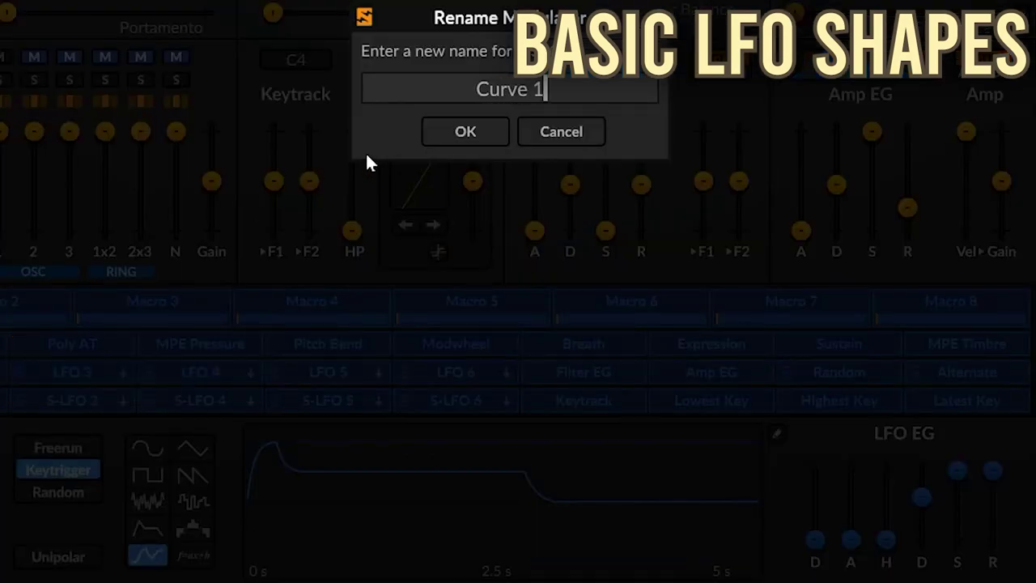
pyautogui.press('Return')
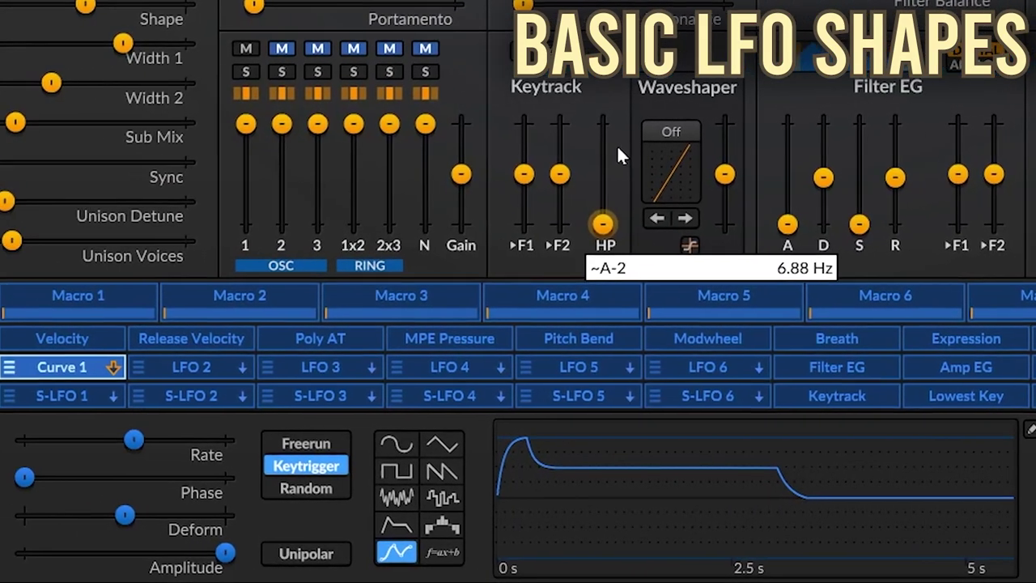
pyautogui.click(147, 452)
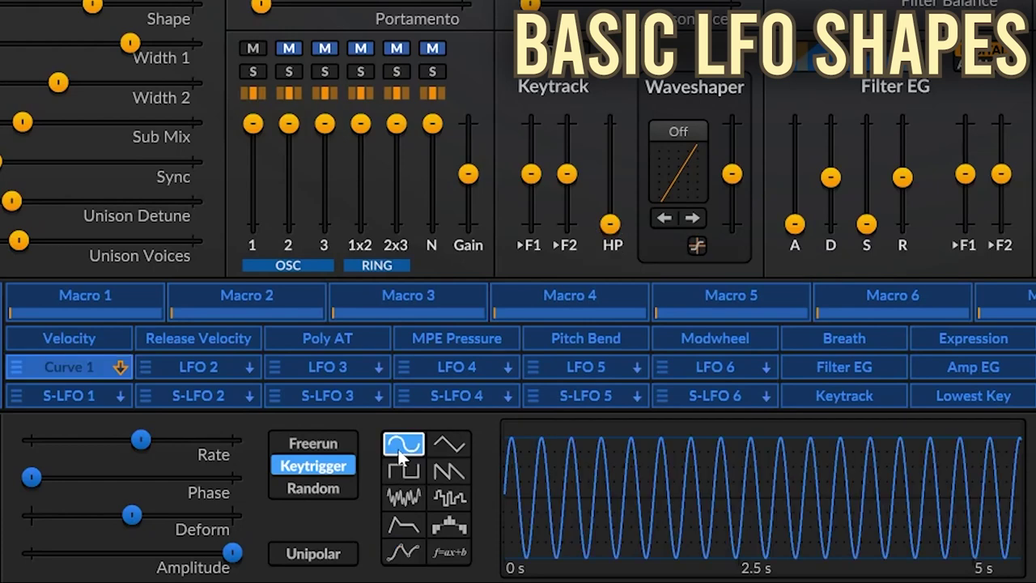
# Step: Reset Curve 1's rate to 1.000 Hz and raise the sine wave's Deform to its maximum
pyautogui.doubleClick(152, 434)
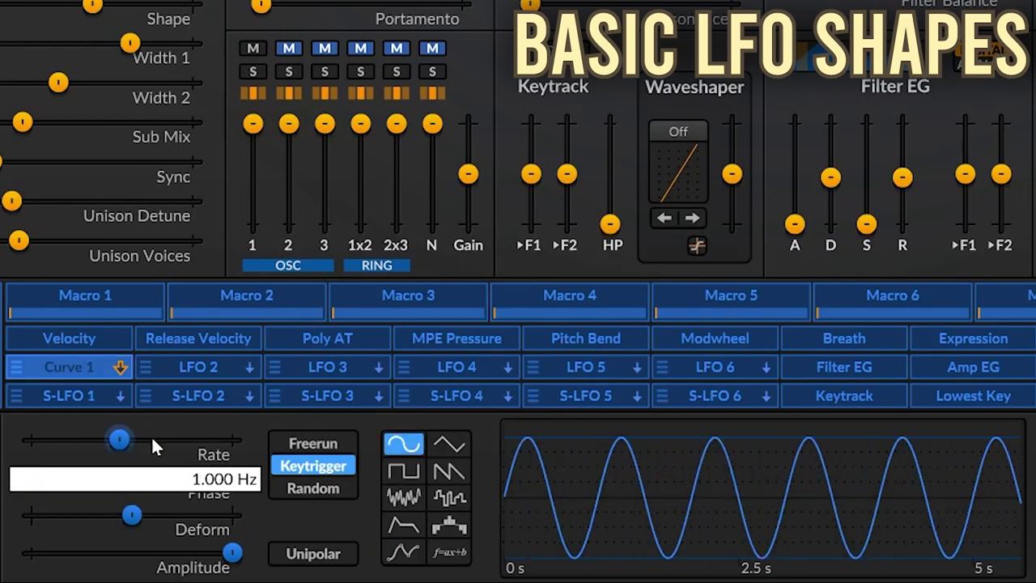
pyautogui.rightClick(129, 514)
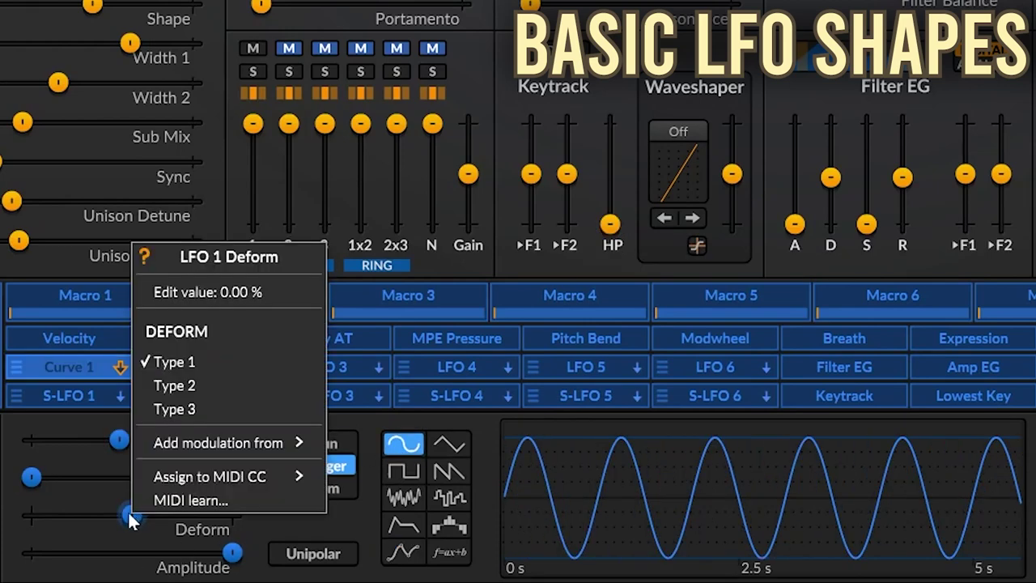
pyautogui.click(131, 518)
pyautogui.moveTo(131, 518); pyautogui.dragTo(232, 515)
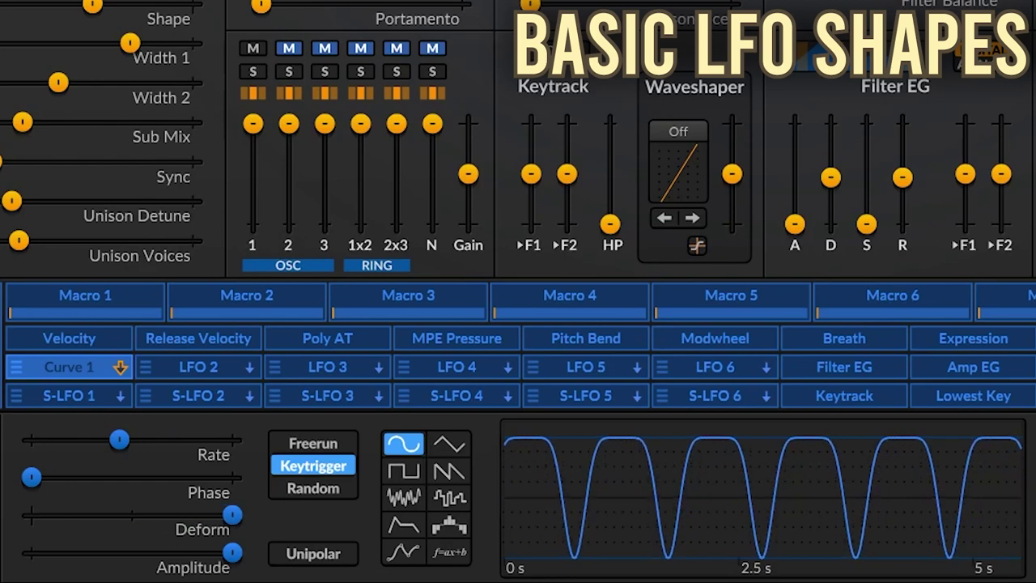
# Step: Change the sine wave's Deform setting to Type 2, and after that to Type 3
pyautogui.rightClick(233, 515)
pyautogui.click(274, 373)
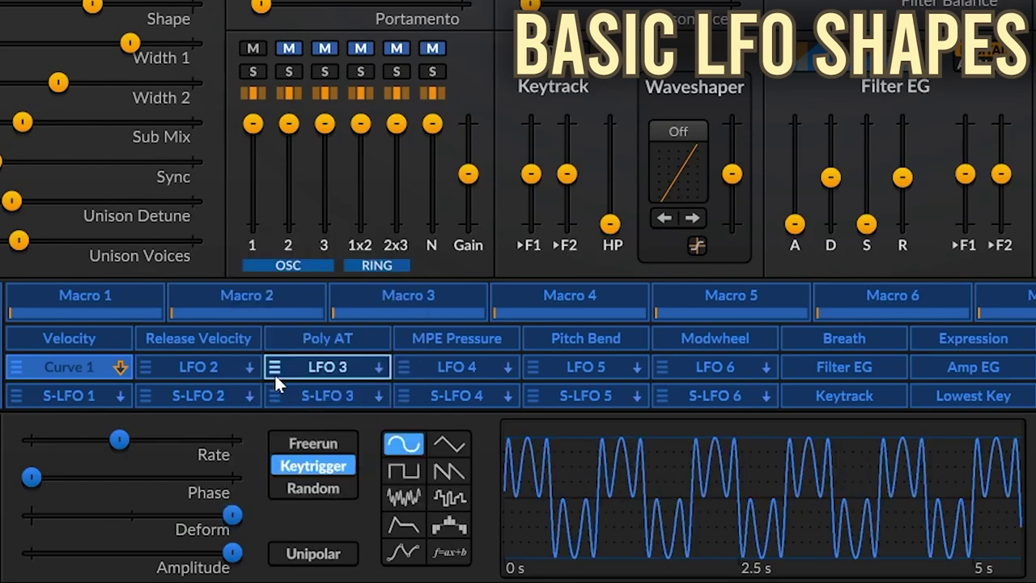
pyautogui.rightClick(230, 528)
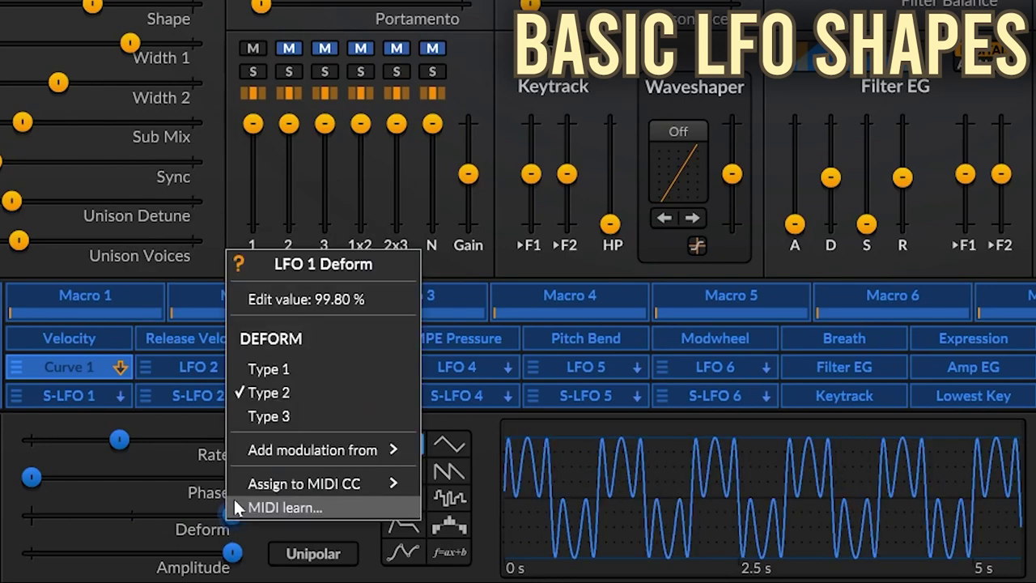
pyautogui.click(252, 416)
# Step: Try the Deform amount on the Square waveform, and on the Noise waveform with a faster rate
pyautogui.click(400, 471)
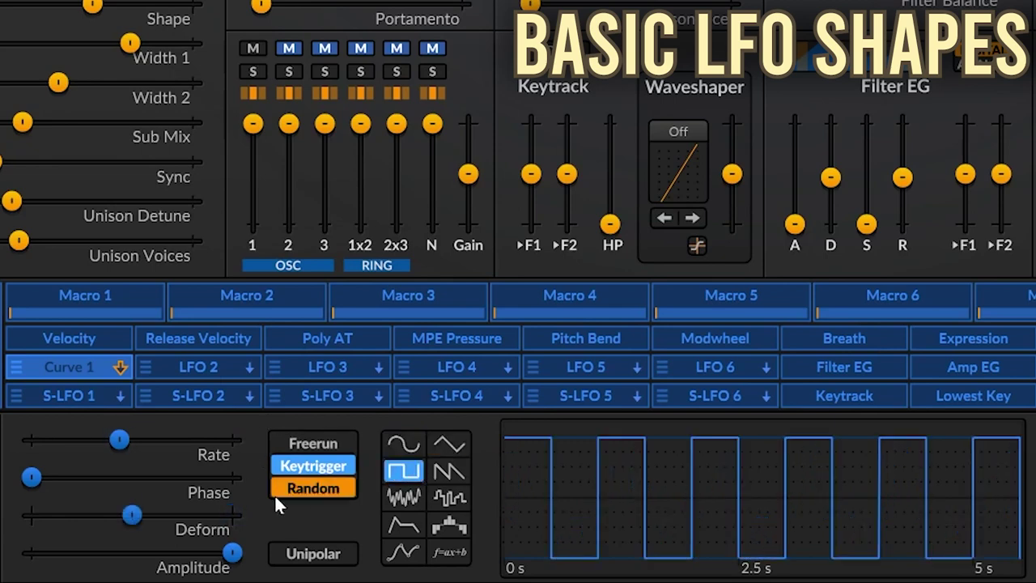
pyautogui.moveTo(139, 518)
pyautogui.mouseDown()
pyautogui.moveTo(223, 518)
pyautogui.moveTo(85, 518)
pyautogui.moveTo(132, 514)
pyautogui.mouseUp()
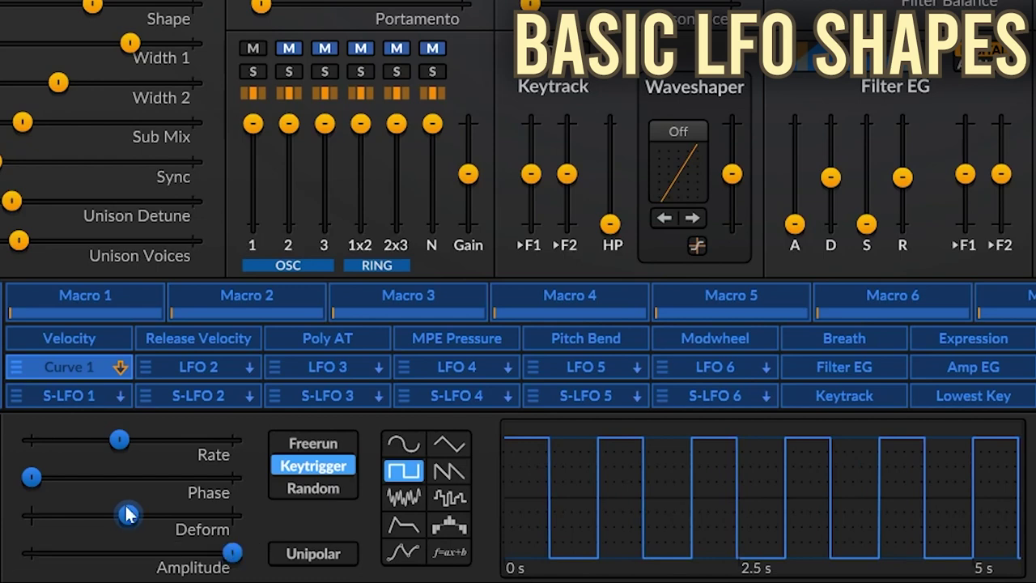
pyautogui.click(401, 495)
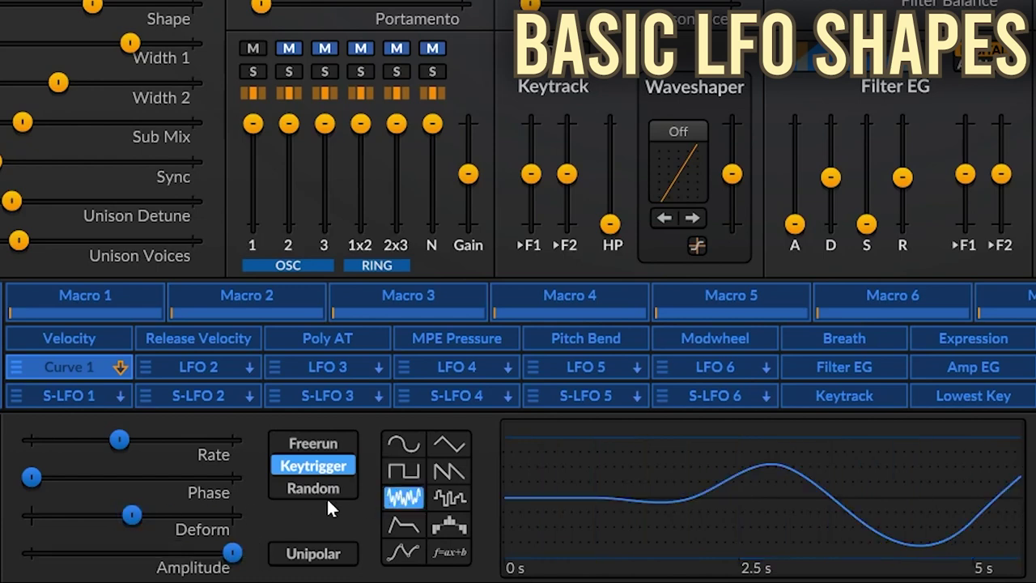
pyautogui.moveTo(119, 440); pyautogui.dragTo(171, 439)
pyautogui.moveTo(132, 515)
pyautogui.mouseDown()
pyautogui.moveTo(225, 514)
pyautogui.moveTo(39, 514)
pyautogui.moveTo(132, 515)
pyautogui.mouseUp()
# Step: Set Curve 1's waveform to Sample & Hold, choose a Deform type, and lower the Deform amount below zero
pyautogui.click(449, 497)
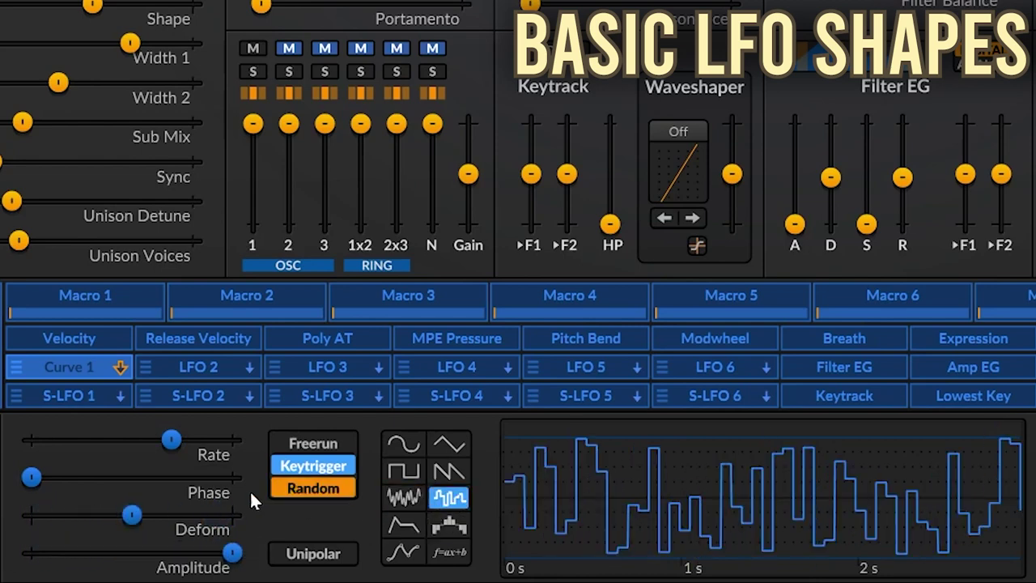
pyautogui.rightClick(149, 507)
pyautogui.click(194, 402)
pyautogui.moveTo(140, 509); pyautogui.dragTo(81, 513)
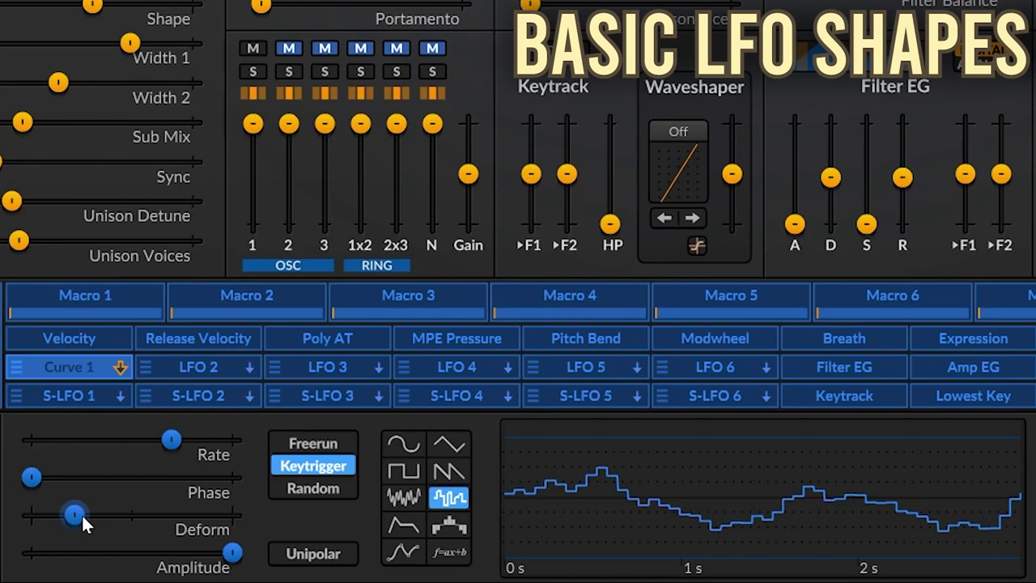
# Step: Reset the Sample & Hold Deform amount, pick its Deform type again, and lower the amount slightly below zero
pyautogui.doubleClick(81, 513)
pyautogui.rightClick(128, 514)
pyautogui.click(172, 417)
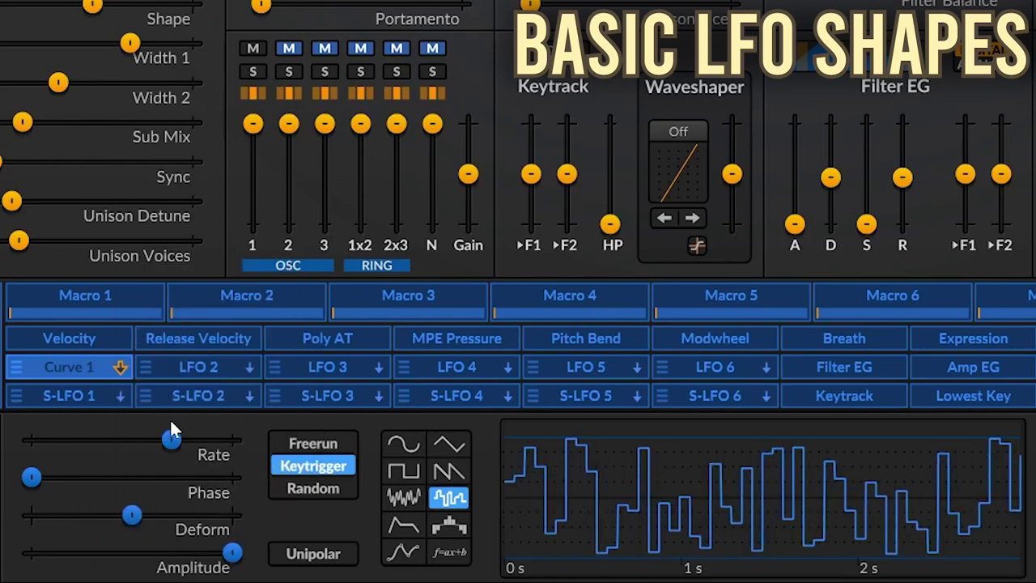
pyautogui.moveTo(153, 517); pyautogui.dragTo(107, 515)
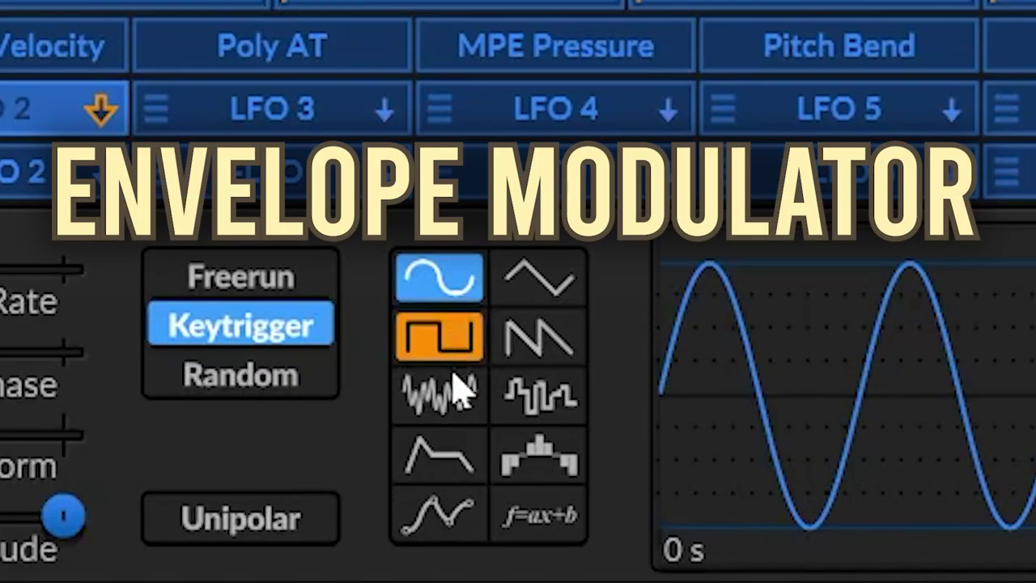
# Step: Set LFO 2's waveform to Envelope and shape its LFO EG by adjusting sustain, hold, decay, release and attack
pyautogui.click(450, 455)
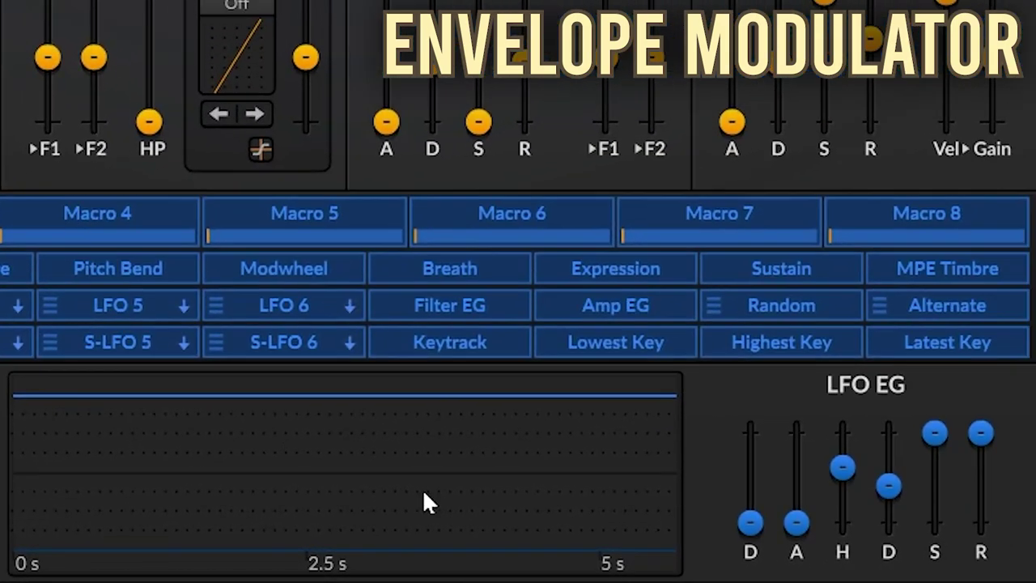
pyautogui.moveTo(940, 429); pyautogui.dragTo(932, 496)
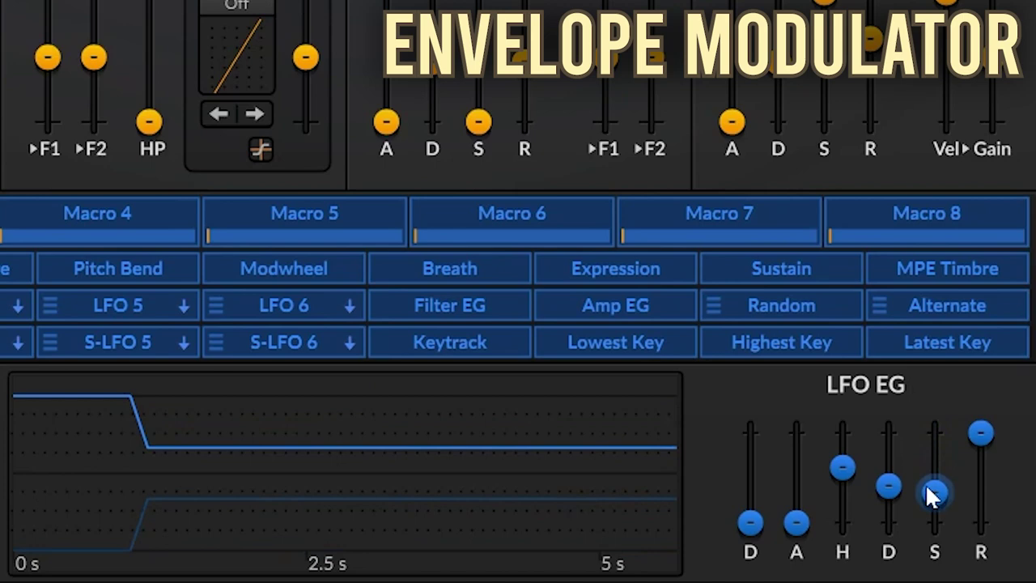
pyautogui.moveTo(843, 461); pyautogui.dragTo(842, 522)
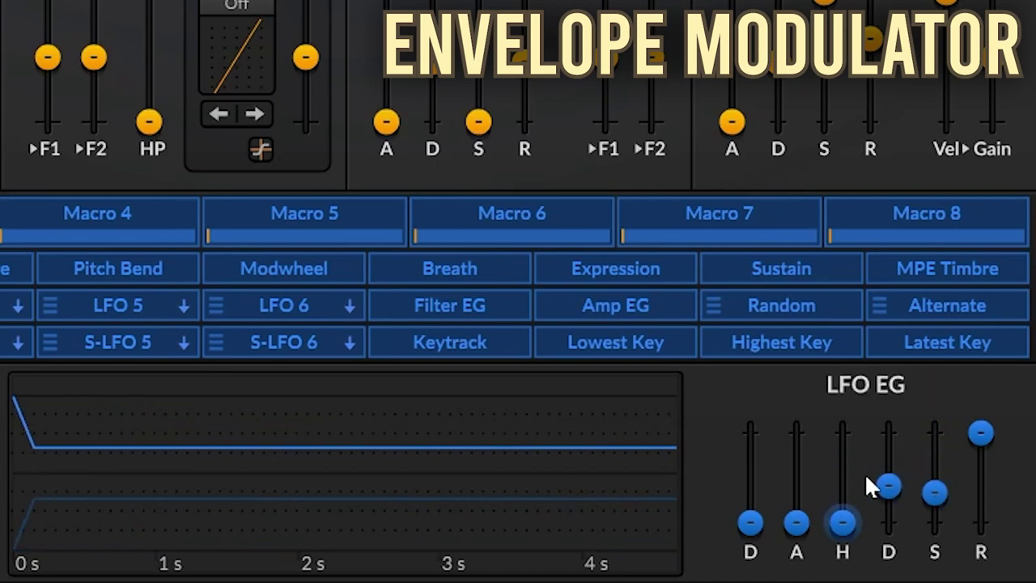
pyautogui.moveTo(888, 485); pyautogui.dragTo(884, 469)
pyautogui.moveTo(981, 435); pyautogui.dragTo(981, 474)
pyautogui.moveTo(842, 523); pyautogui.dragTo(793, 490)
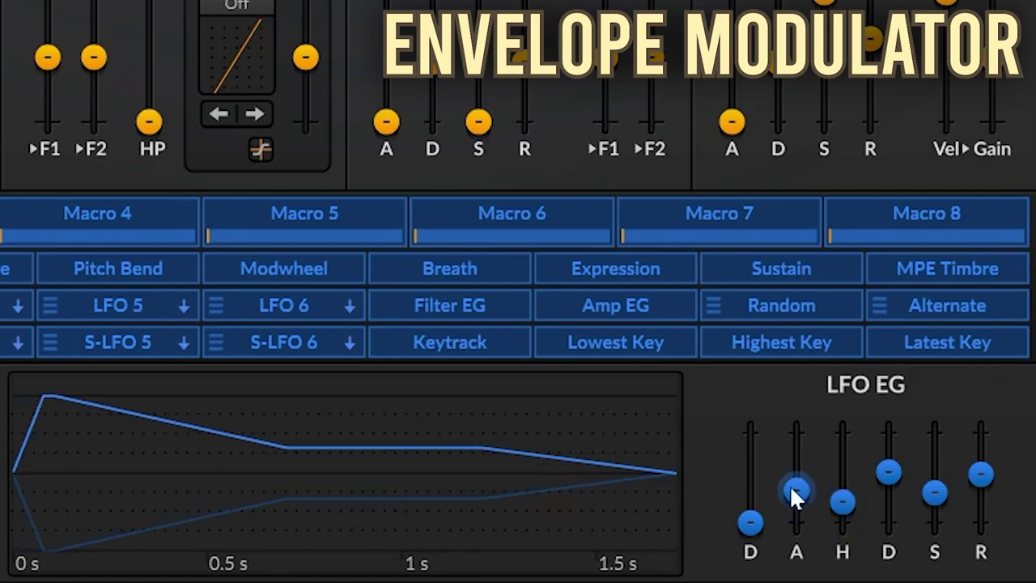
pyautogui.click(793, 495)
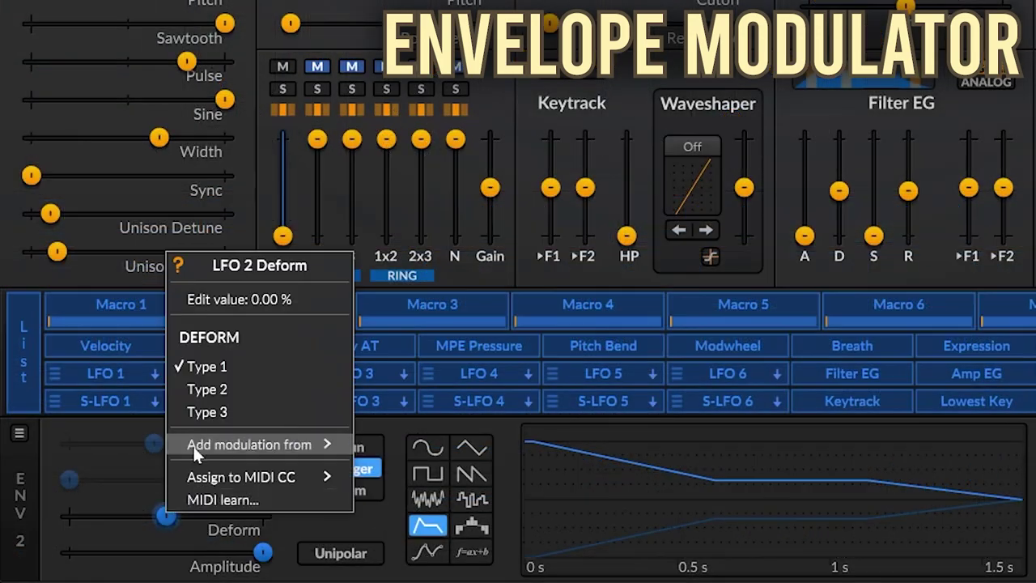
# Step: Lower ENV 2's Deform to its minimum with Type 1, and return it to 0.00 % with Type 2
pyautogui.click(202, 366)
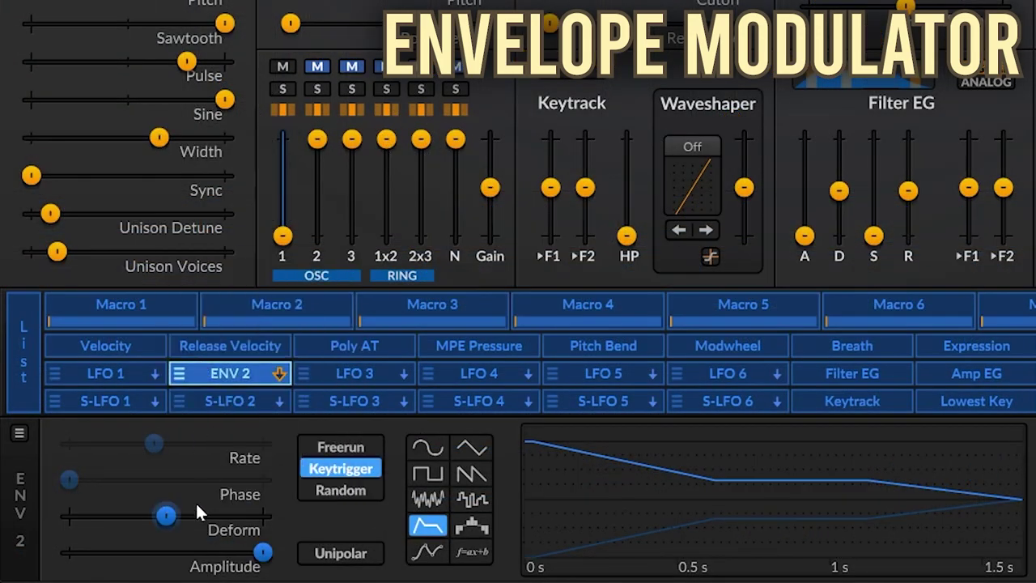
pyautogui.moveTo(169, 513); pyautogui.dragTo(68, 514)
pyautogui.rightClick(119, 511)
pyautogui.click(150, 385)
pyautogui.moveTo(84, 513); pyautogui.dragTo(166, 515)
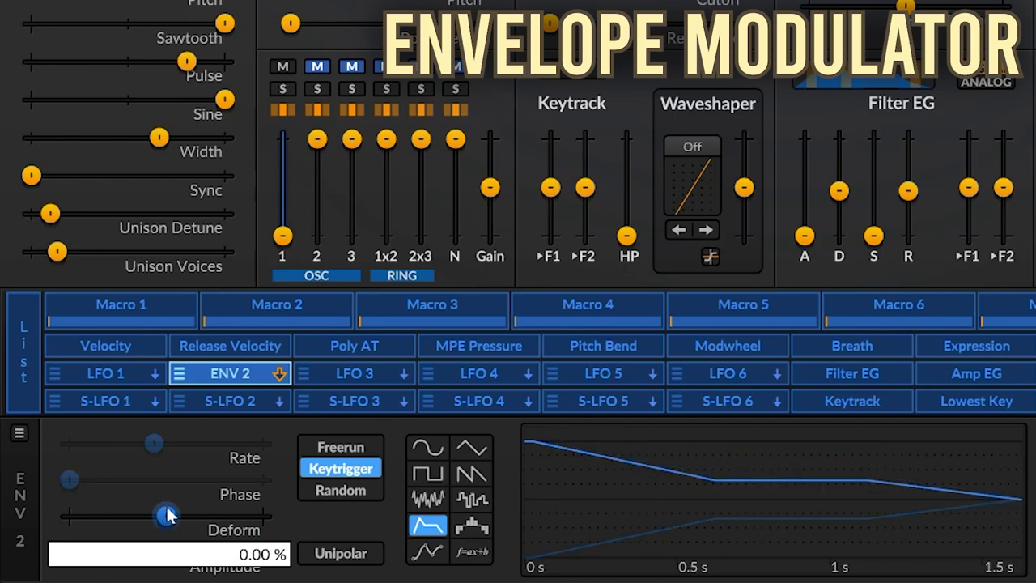
# Step: Switch ENV 2's Deform to Type 3, raise the amount well above zero, and pull it partway back
pyautogui.rightClick(166, 515)
pyautogui.click(218, 405)
pyautogui.moveTo(155, 514); pyautogui.dragTo(229, 515)
pyautogui.moveTo(229, 514); pyautogui.dragTo(192, 515)
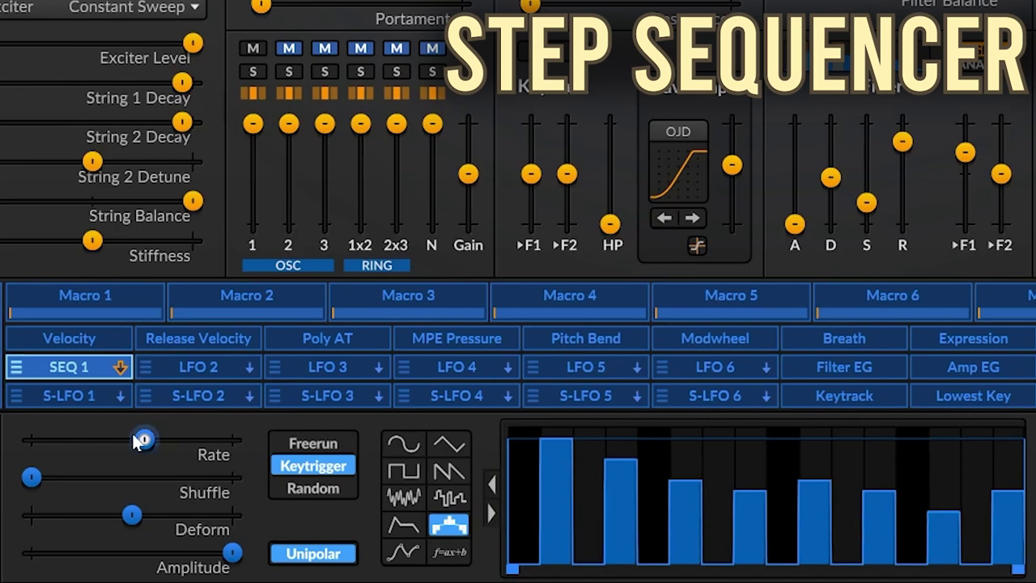
# Step: Raise SEQ 1's rate slightly and draw uneven freehand levels across the sequencer steps
pyautogui.moveTo(142, 438); pyautogui.dragTo(157, 440)
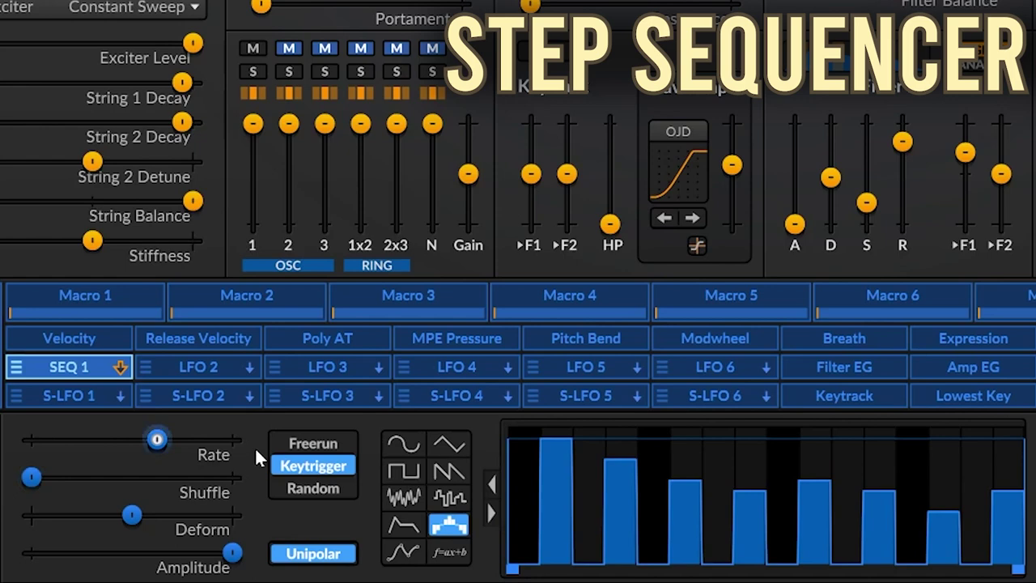
pyautogui.moveTo(255, 447)
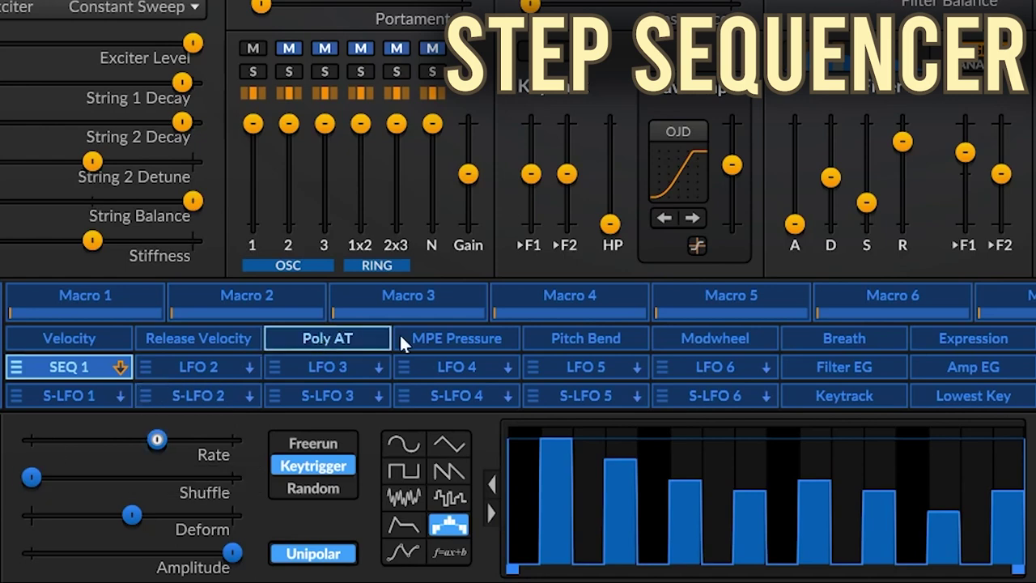
pyautogui.moveTo(534, 554)
pyautogui.mouseDown()
pyautogui.moveTo(539, 516)
pyautogui.moveTo(604, 502)
pyautogui.moveTo(637, 530)
pyautogui.moveTo(765, 473)
pyautogui.moveTo(794, 490)
pyautogui.moveTo(987, 485)
pyautogui.moveTo(1005, 560)
pyautogui.mouseUp()
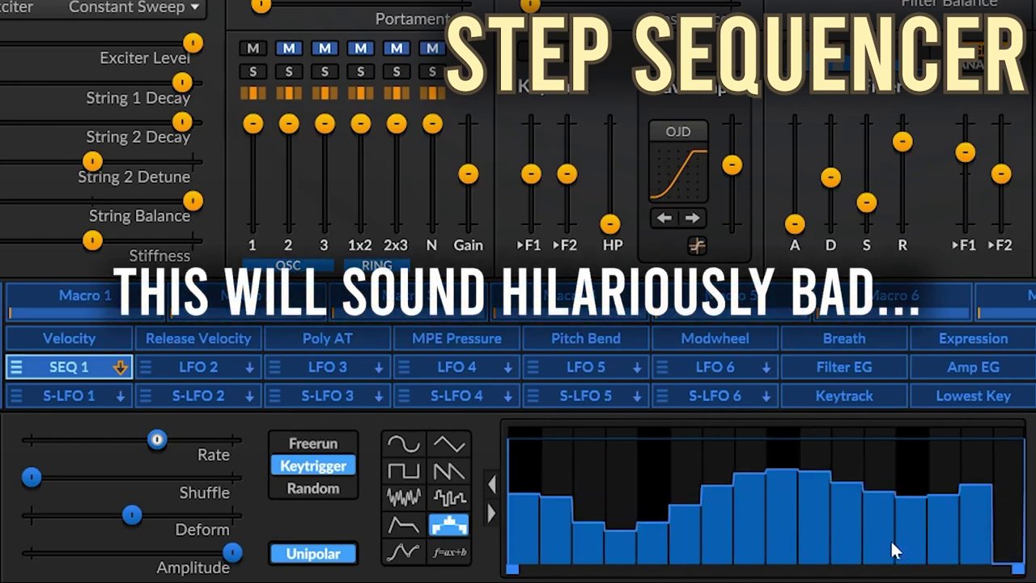
pyautogui.moveTo(890, 549); pyautogui.dragTo(837, 552)
pyautogui.click(684, 542)
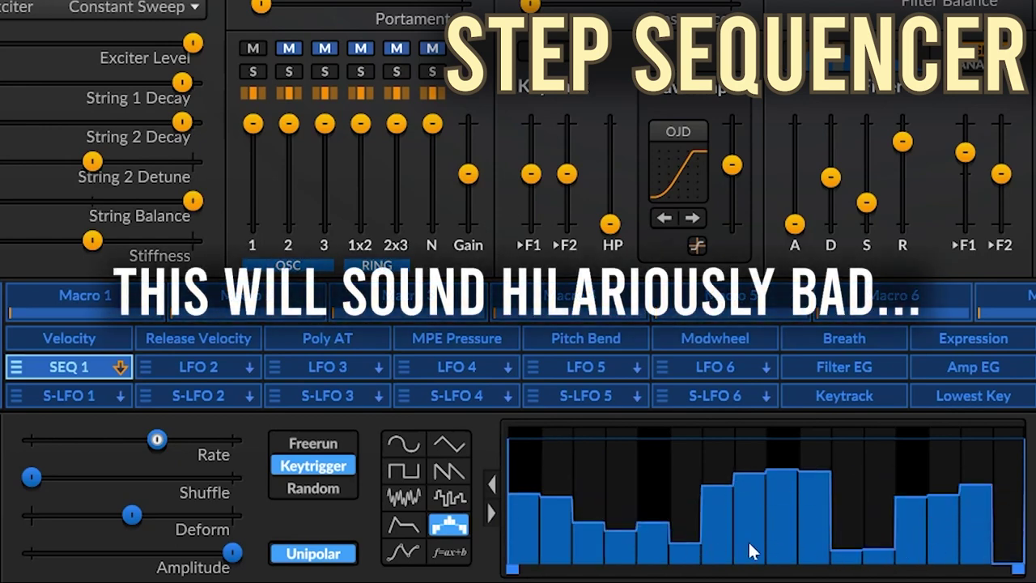
# Step: Set SEQ 1's rate to a 1/16 note and shorten its loop to the first 12 steps
pyautogui.moveTo(157, 439); pyautogui.dragTo(156, 438)
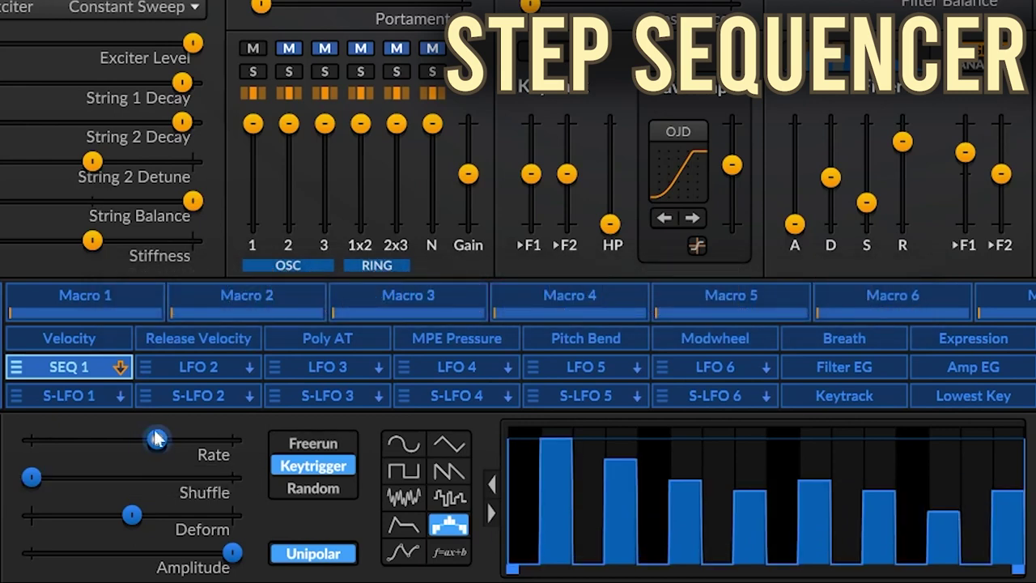
pyautogui.click(157, 439)
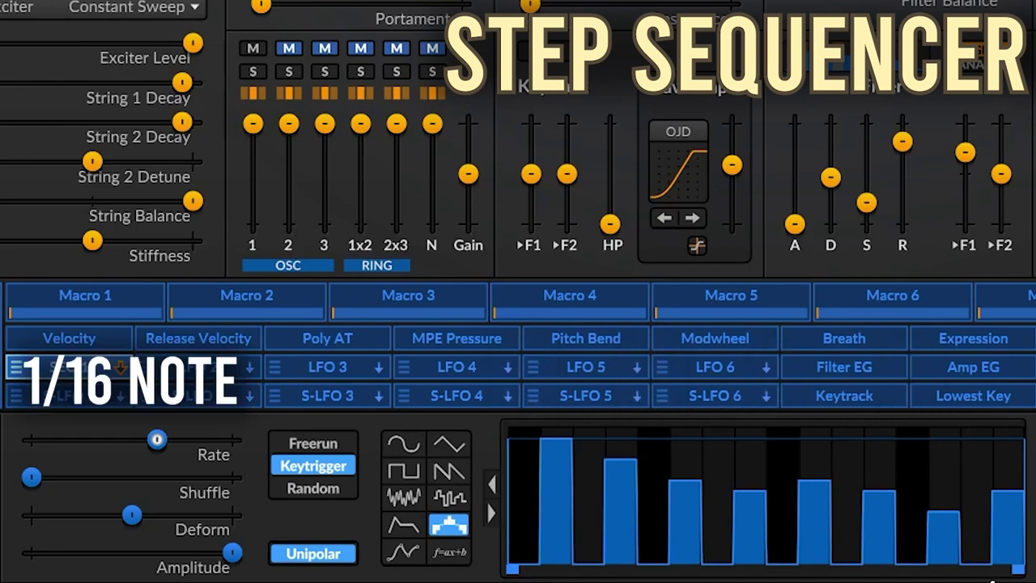
pyautogui.moveTo(1017, 571); pyautogui.dragTo(882, 573)
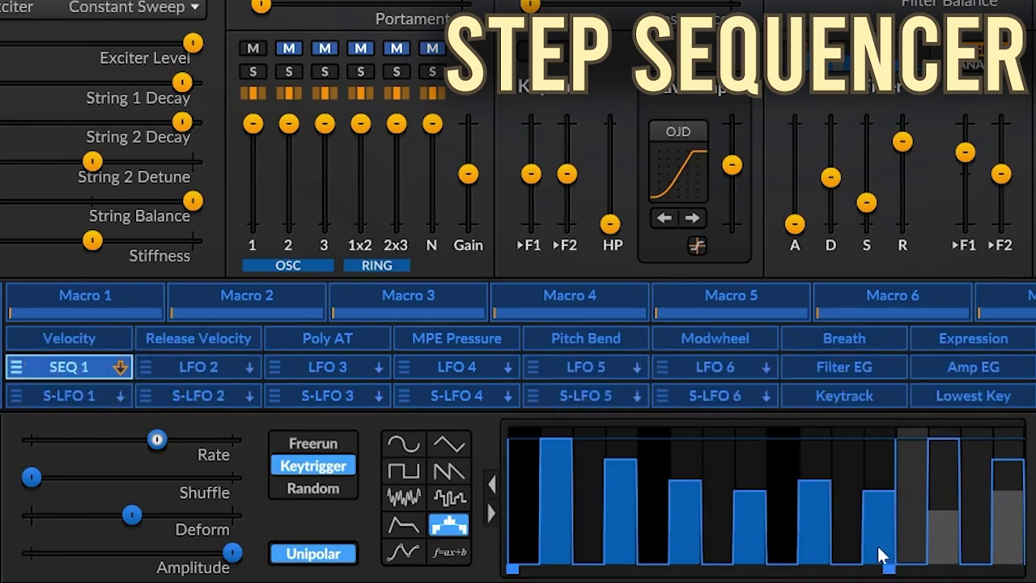
# Step: Shift SEQ 1's whole step pattern several steps to the left, and back several steps to the right
pyautogui.click(493, 483)
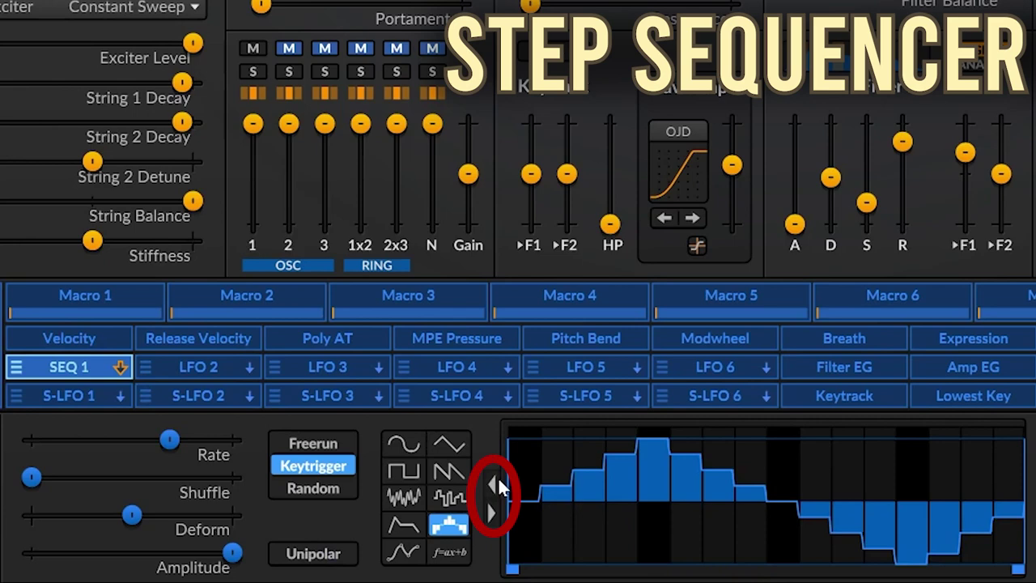
pyautogui.click(496, 478)
pyautogui.click(496, 478)
pyautogui.click(496, 478)
pyautogui.click(496, 478)
pyautogui.click(496, 480)
pyautogui.click(496, 481)
pyautogui.click(493, 510)
pyautogui.click(494, 510)
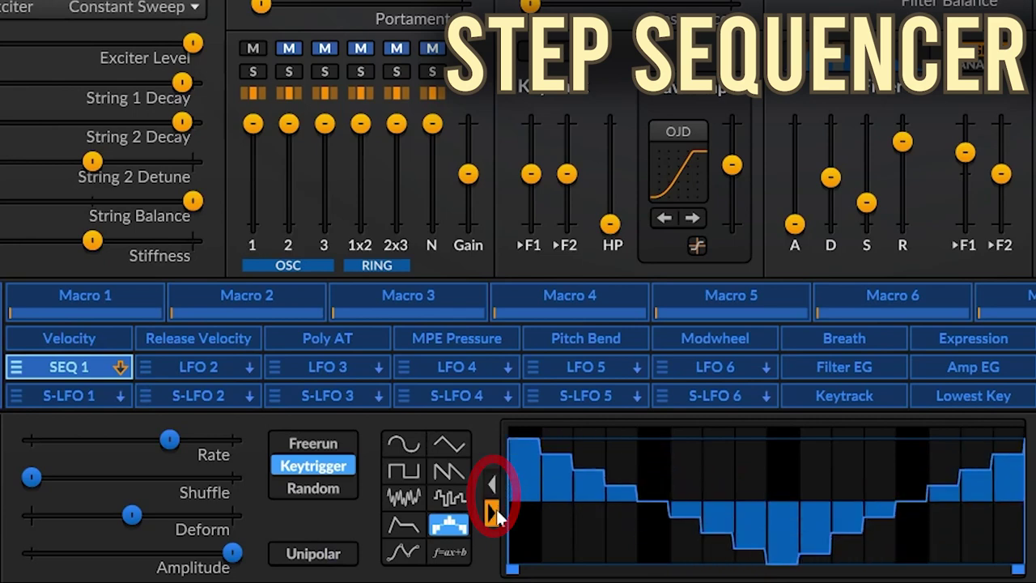
pyautogui.click(493, 510)
pyautogui.click(493, 510)
pyautogui.click(494, 510)
pyautogui.click(494, 509)
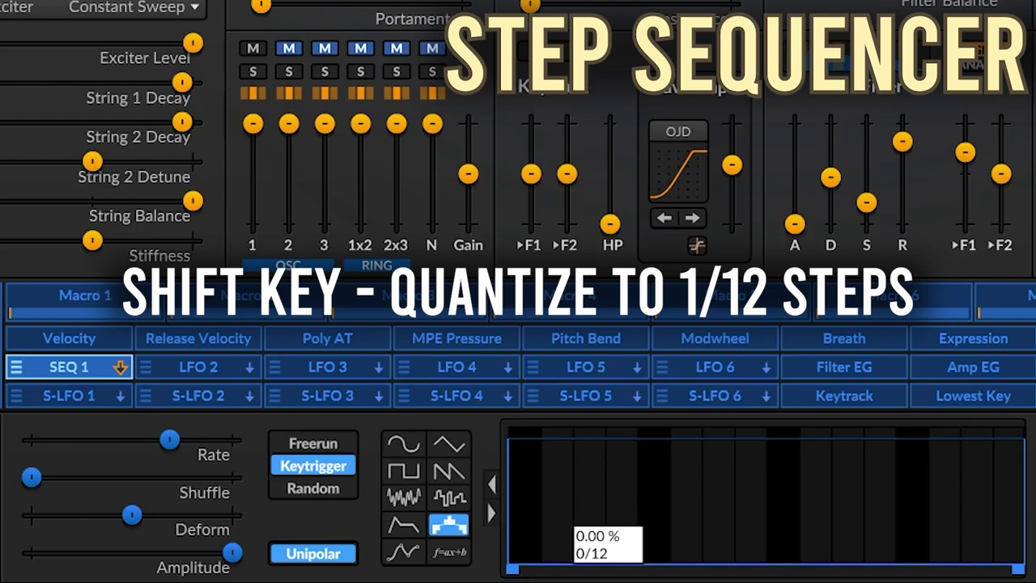
# Step: Draw SEQ 1 levels quantized to 1/12 increments, with steps 2 and 4 at 7/12 and step 6 at 3/12
pyautogui.moveTo(566, 504)
pyautogui.mouseDown()
pyautogui.moveTo(555, 479)
pyautogui.moveTo(555, 490)
pyautogui.mouseUp()
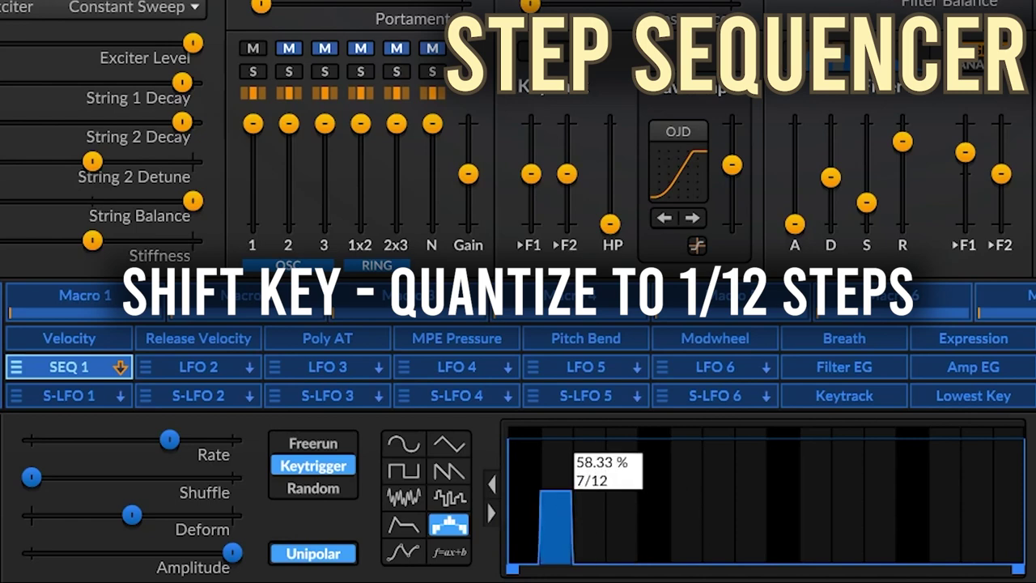
pyautogui.keyDown('shift'); pyautogui.click(622, 487); pyautogui.keyUp('shift')
pyautogui.keyDown('shift'); pyautogui.click(684, 522); pyautogui.keyUp('shift')
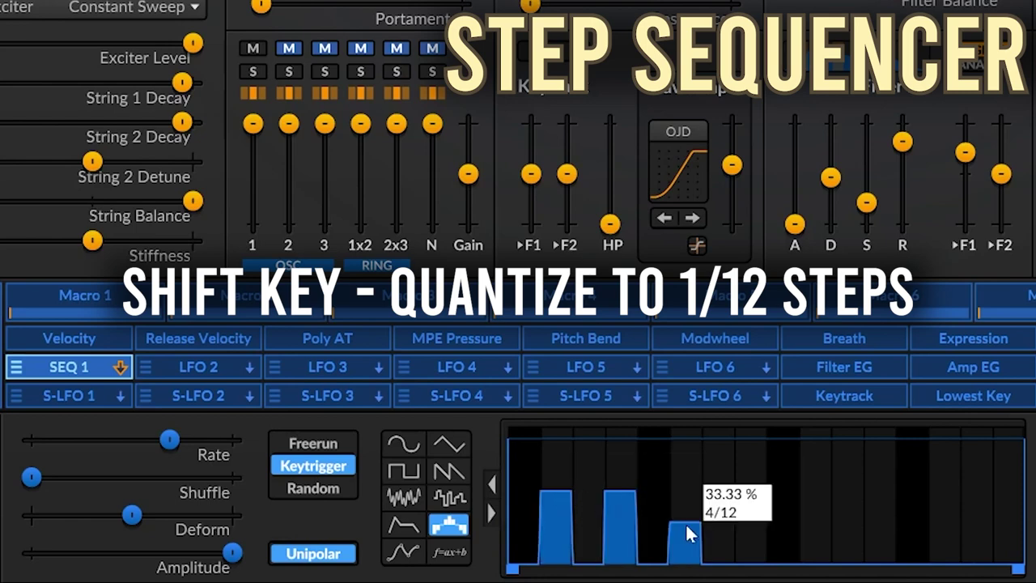
pyautogui.moveTo(686, 525); pyautogui.dragTo(687, 534)
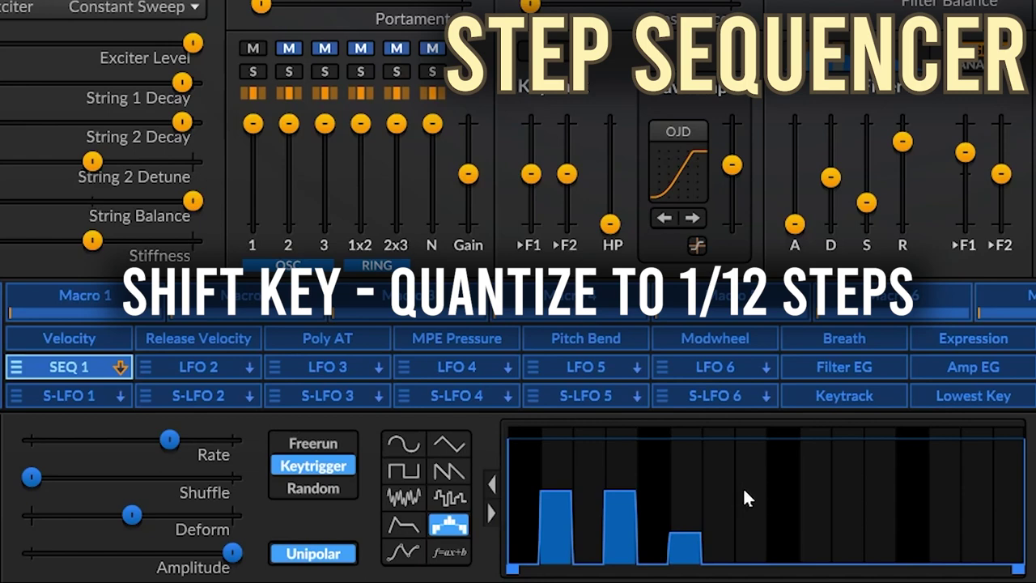
# Step: Set SEQ 1's step 8 to 7/12 and step 10 to 9/12, fill steps 12 to 16 at varied levels, and lower the rate
pyautogui.keyDown('shift'); pyautogui.click(742, 491); pyautogui.keyUp('shift')
pyautogui.keyDown('shift'); pyautogui.click(817, 469); pyautogui.keyUp('shift')
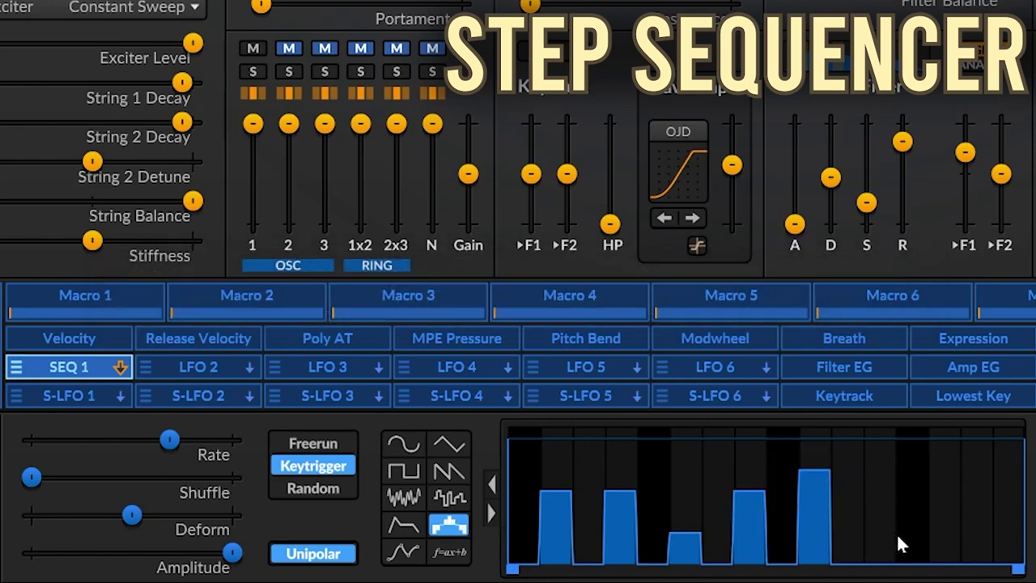
pyautogui.moveTo(878, 532)
pyautogui.mouseDown()
pyautogui.moveTo(902, 557)
pyautogui.moveTo(963, 552)
pyautogui.moveTo(994, 506)
pyautogui.mouseUp()
pyautogui.moveTo(169, 439); pyautogui.dragTo(190, 475)
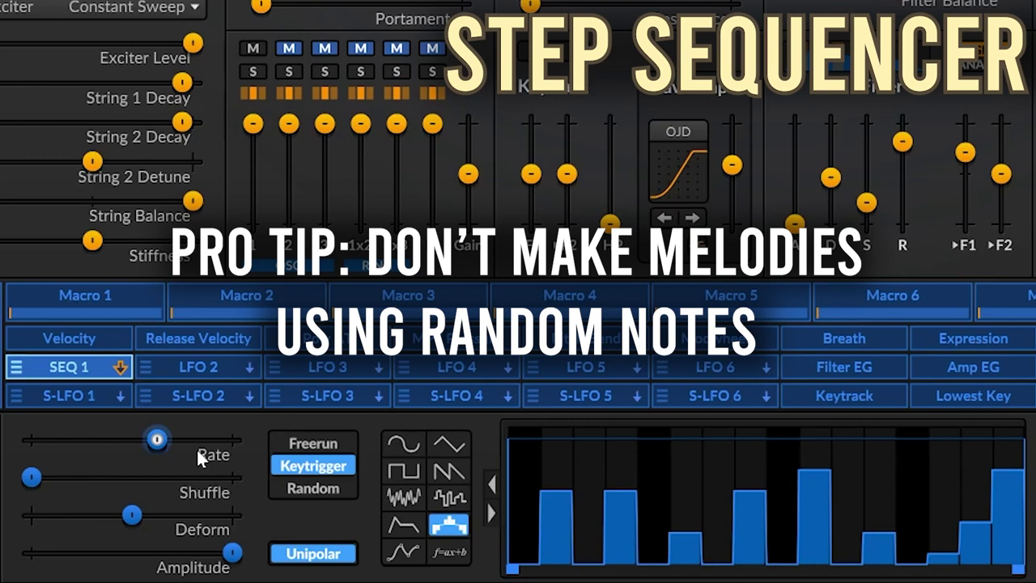
# Step: Switch SEQ 1 from unipolar to bipolar and draw negative levels across steps 2 to 8
pyautogui.moveTo(191, 450)
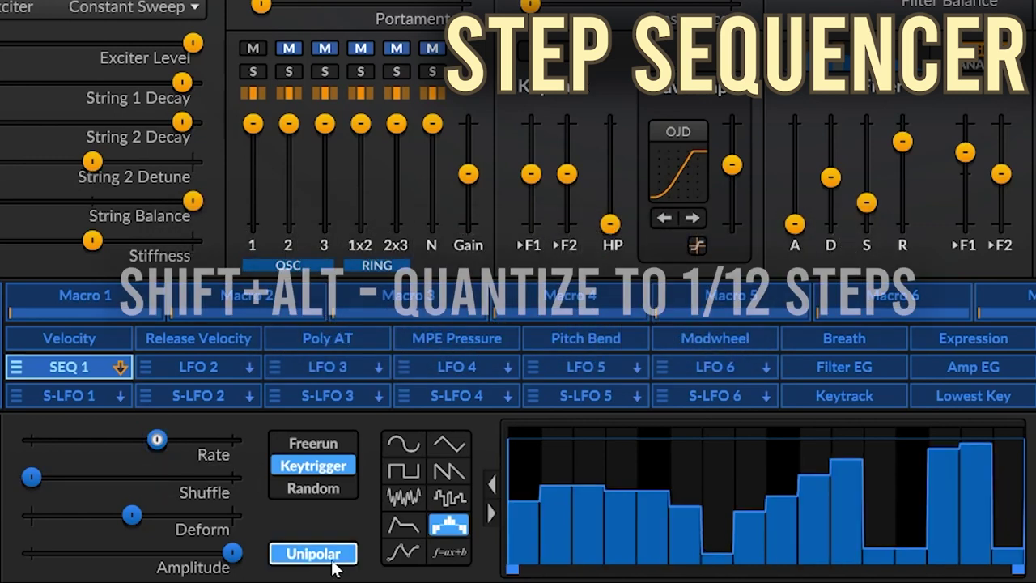
pyautogui.click(334, 558)
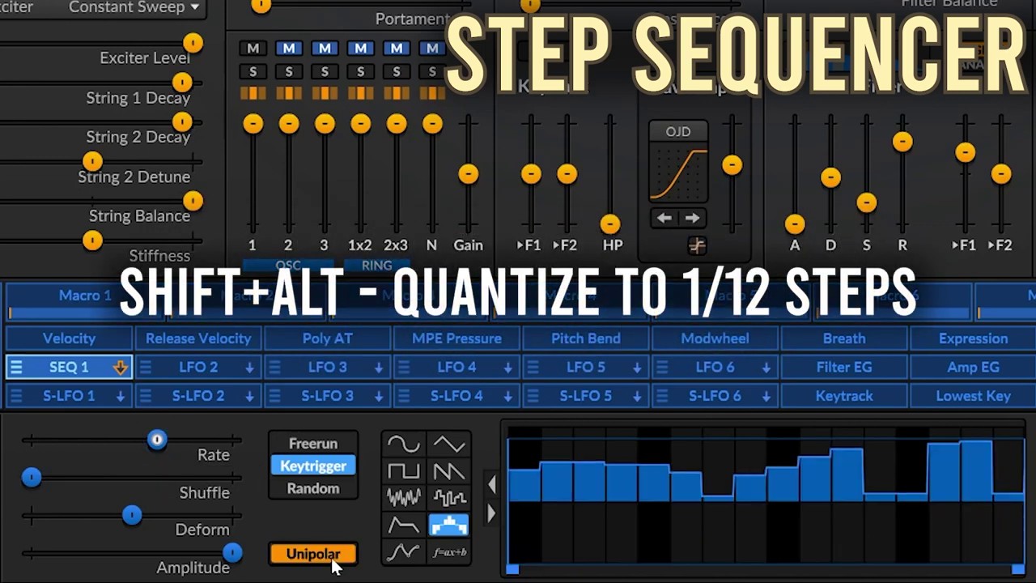
pyautogui.moveTo(553, 521)
pyautogui.mouseDown()
pyautogui.moveTo(558, 495)
pyautogui.moveTo(764, 482)
pyautogui.moveTo(979, 489)
pyautogui.moveTo(983, 530)
pyautogui.moveTo(760, 528)
pyautogui.mouseUp()
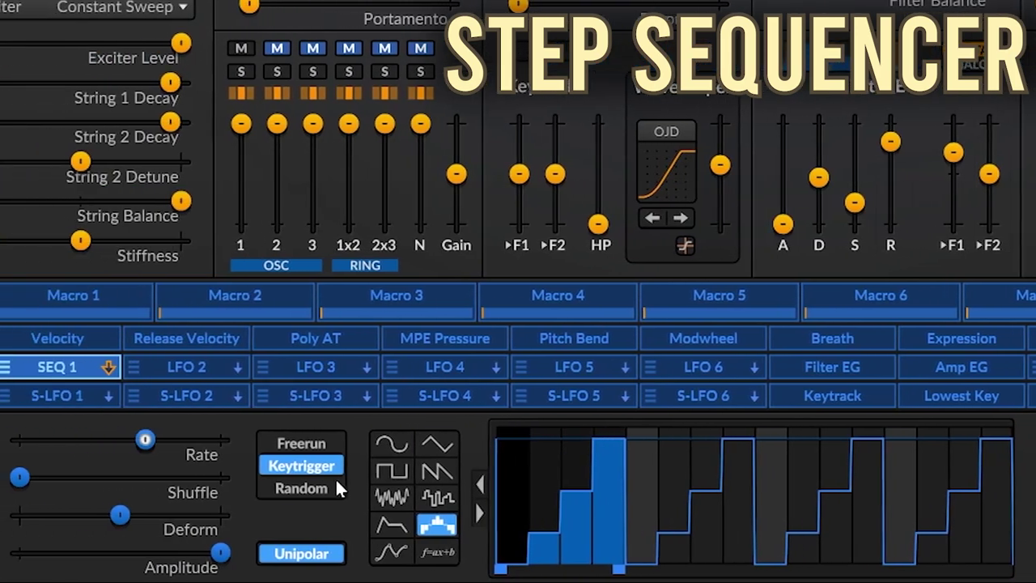
# Step: Try different settings for SEQ 1's Deform, including an amount below its centre value
pyautogui.rightClick(35, 517)
pyautogui.click(185, 402)
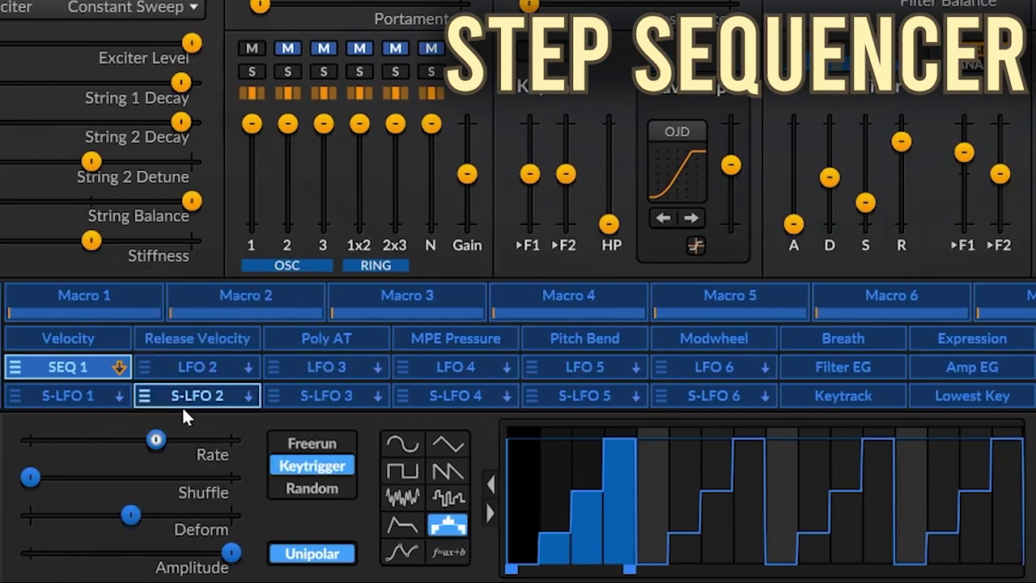
pyautogui.moveTo(134, 513); pyautogui.dragTo(83, 514)
pyautogui.rightClick(231, 514)
pyautogui.click(263, 401)
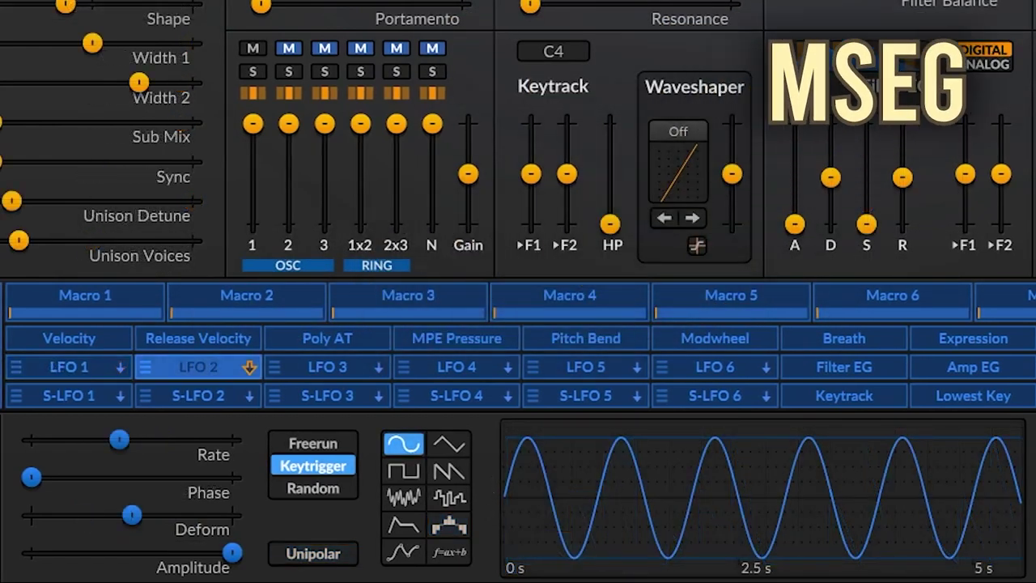
# Step: Set LFO 2's shape to MSEG and open its envelope editor
pyautogui.click(403, 553)
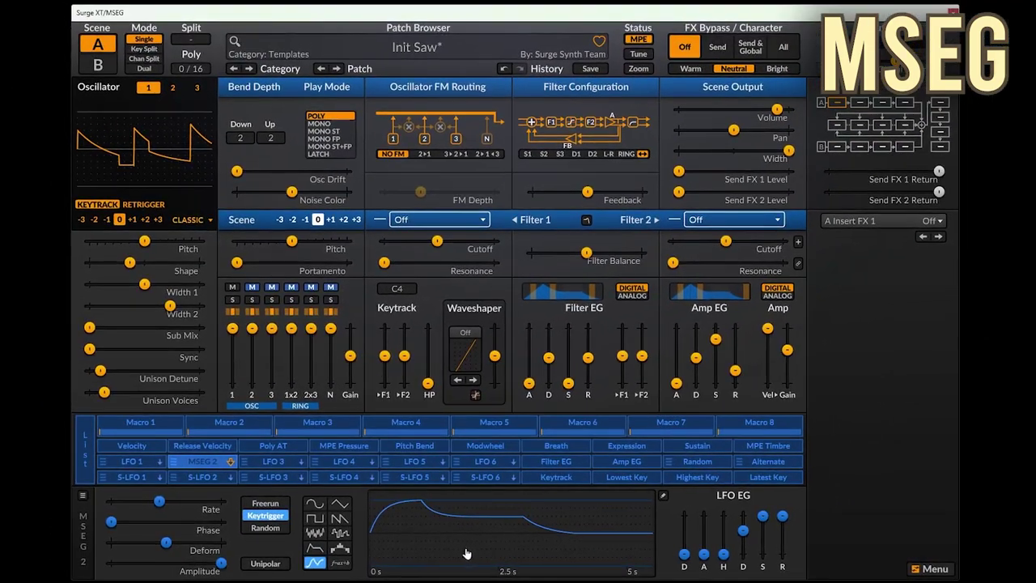
pyautogui.click(468, 553)
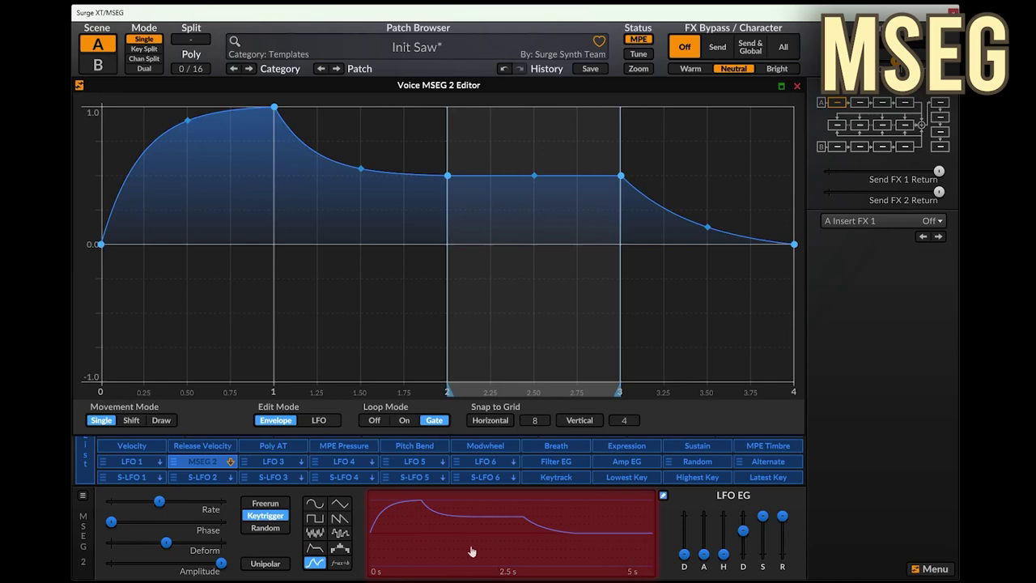
pyautogui.click(486, 546)
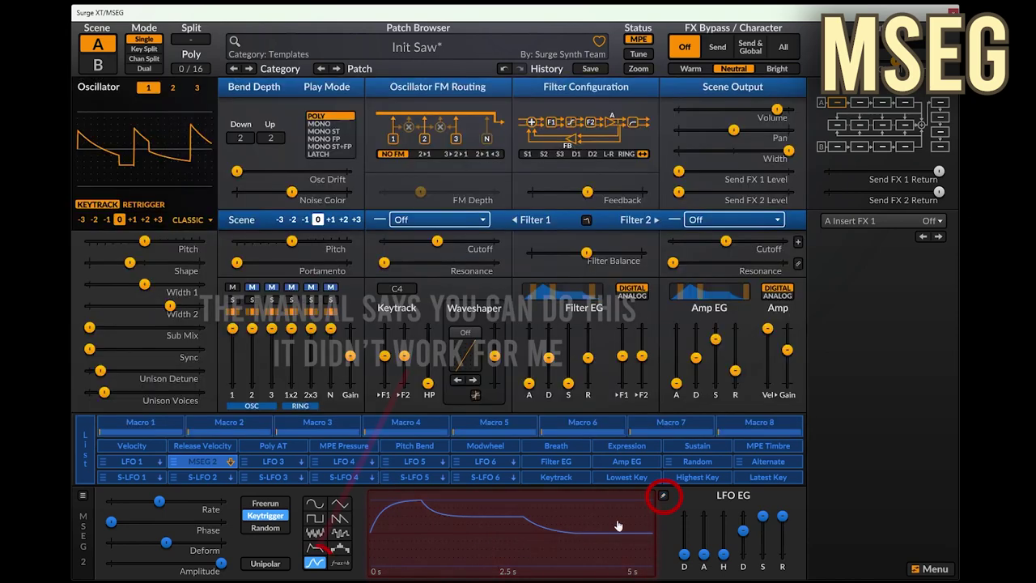
pyautogui.click(663, 495)
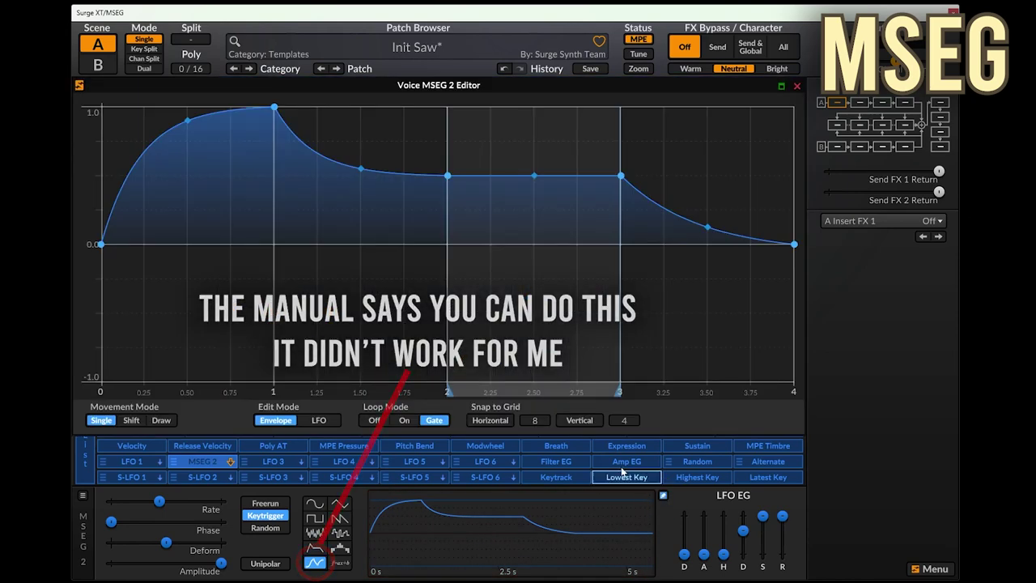
# Step: Change the first MSEG segment to Sine and the second segment to Sawtooth
pyautogui.rightClick(341, 263)
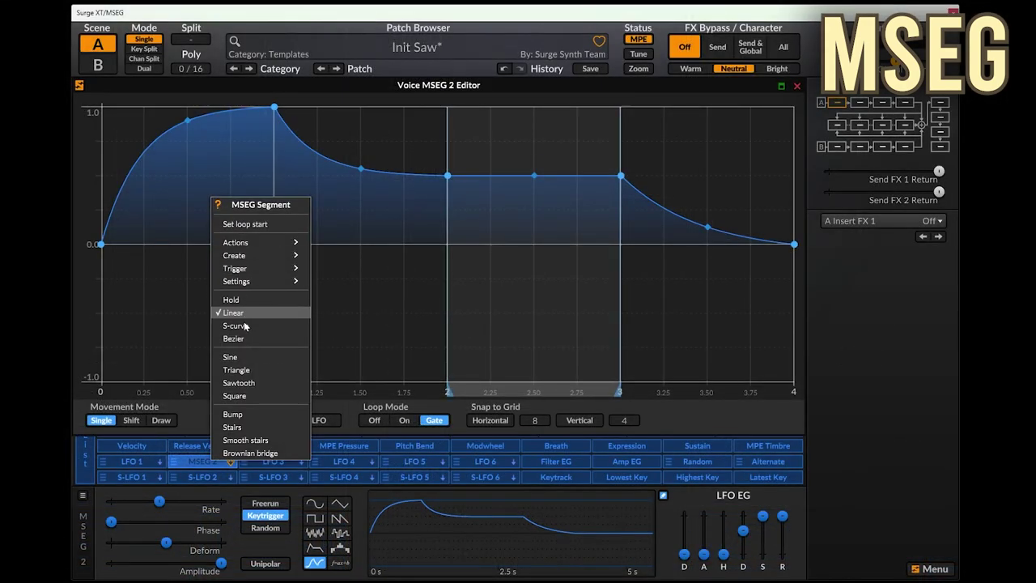
pyautogui.click(229, 359)
pyautogui.rightClick(327, 209)
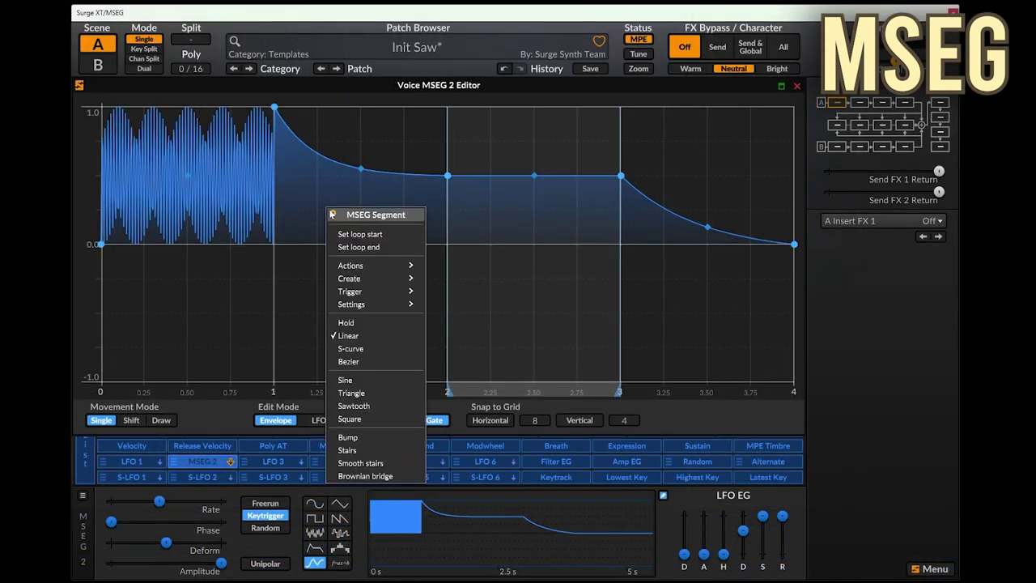
pyautogui.click(368, 407)
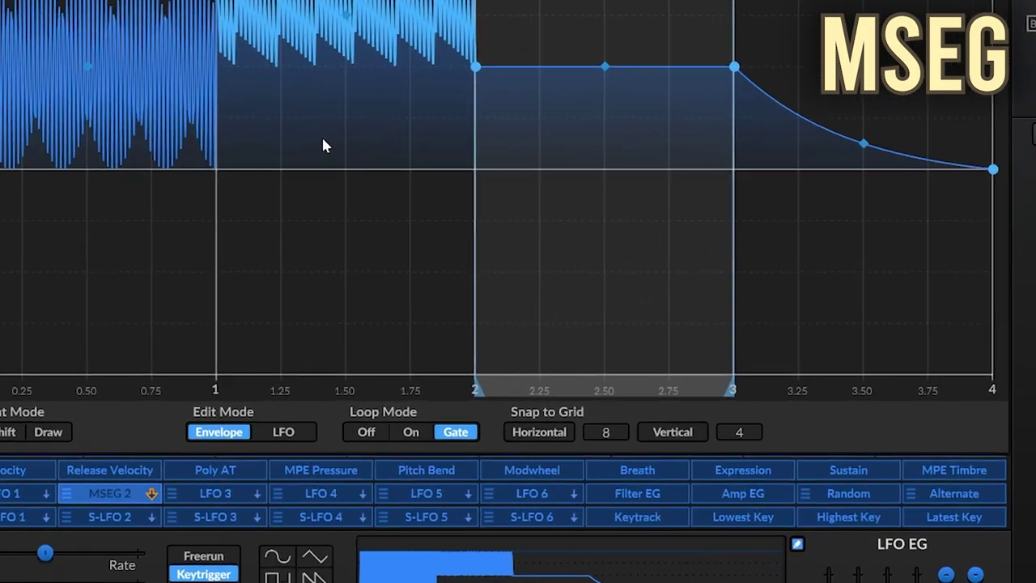
# Step: Create a minimal MSEG and add points at 0.50 with level about 0.3 and at 0.75 with level about 0.8
pyautogui.rightClick(346, 227)
pyautogui.moveTo(350, 190)
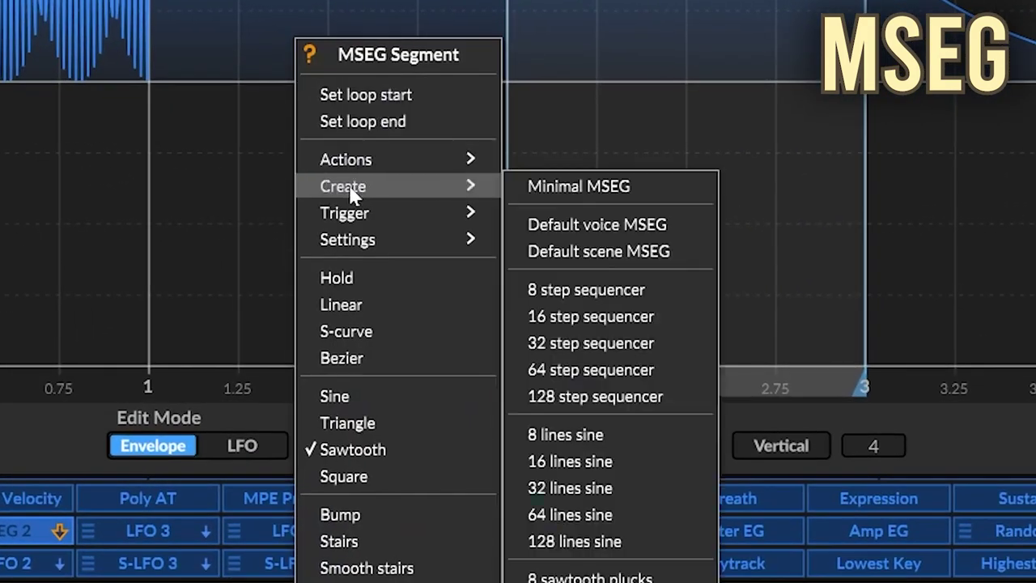
pyautogui.click(549, 186)
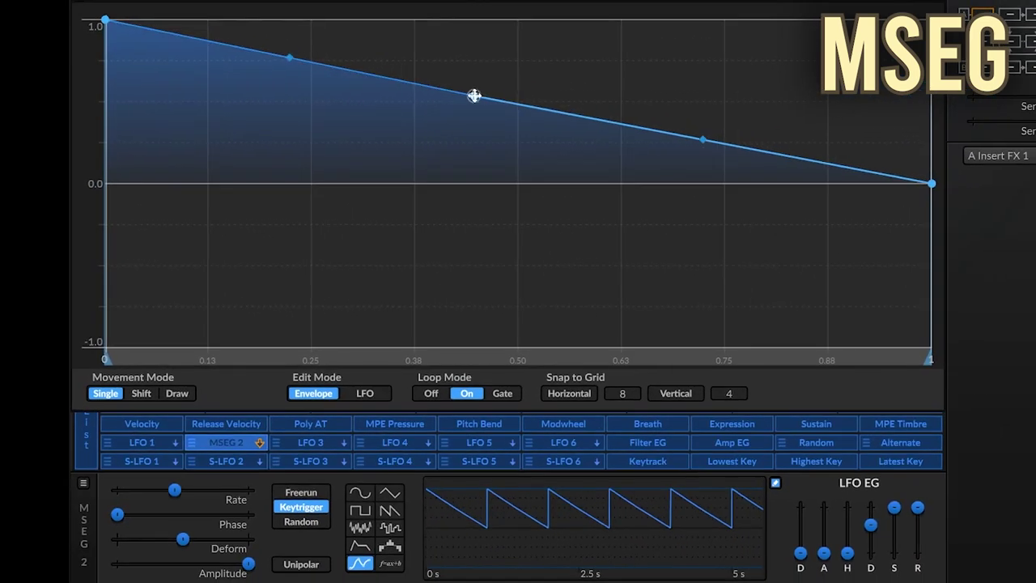
pyautogui.moveTo(474, 95); pyautogui.dragTo(519, 135)
pyautogui.moveTo(701, 159); pyautogui.dragTo(725, 56)
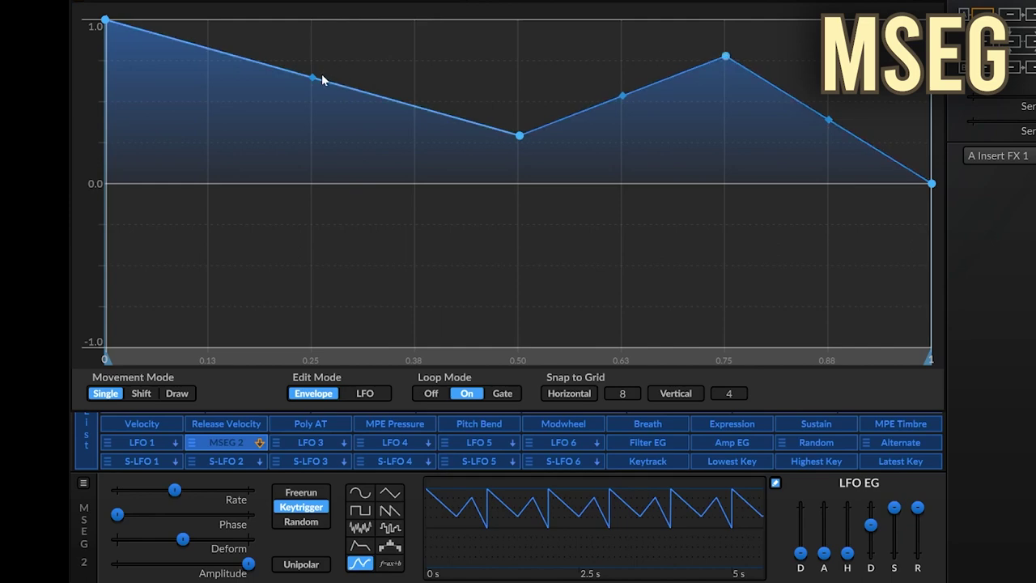
# Step: Curve the MSEG's three segments, bending the first downward and the second and third upward
pyautogui.moveTo(316, 78); pyautogui.dragTo(315, 121)
pyautogui.moveTo(625, 97); pyautogui.dragTo(632, 61)
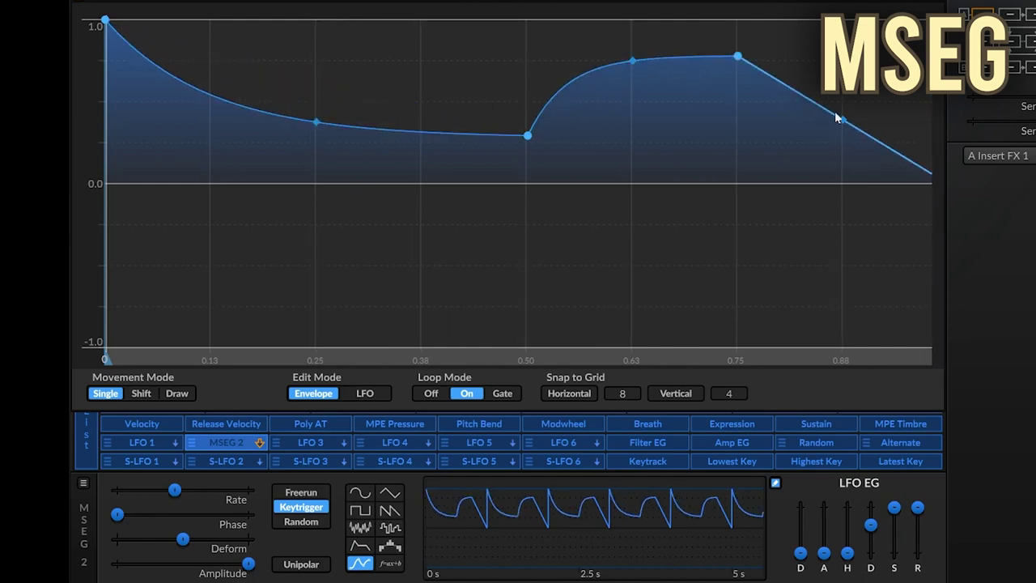
pyautogui.moveTo(838, 117); pyautogui.dragTo(837, 61)
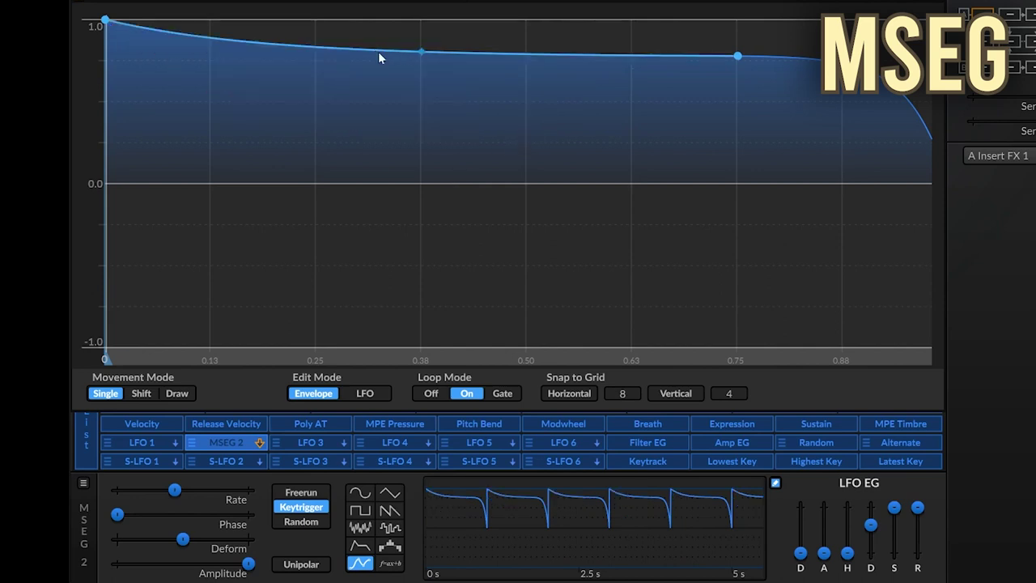
# Step: Reshape the MSEG with points at about 0.32, 0.50, 0.58 and 0.73, placing the last at about -0.8
pyautogui.moveTo(377, 52); pyautogui.dragTo(374, 69)
pyautogui.moveTo(736, 56); pyautogui.dragTo(525, 50)
pyautogui.doubleClick(585, 51)
pyautogui.moveTo(595, 51); pyautogui.dragTo(594, 164)
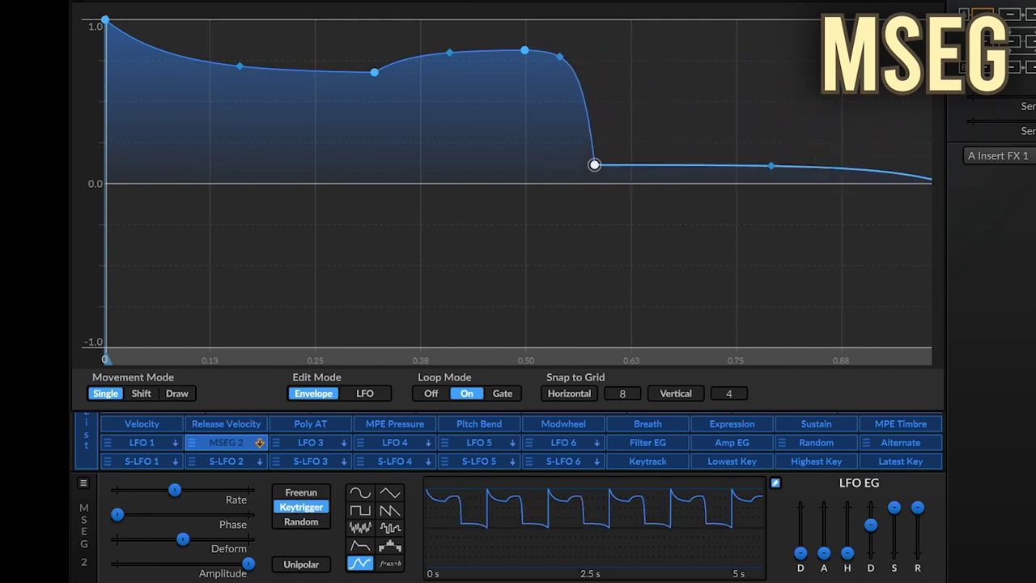
pyautogui.doubleClick(674, 166)
pyautogui.moveTo(674, 166); pyautogui.dragTo(709, 311)
# Step: Try the MSEG's LFO edit mode, return it to Envelope, and turn its loop off and on again
pyautogui.click(364, 393)
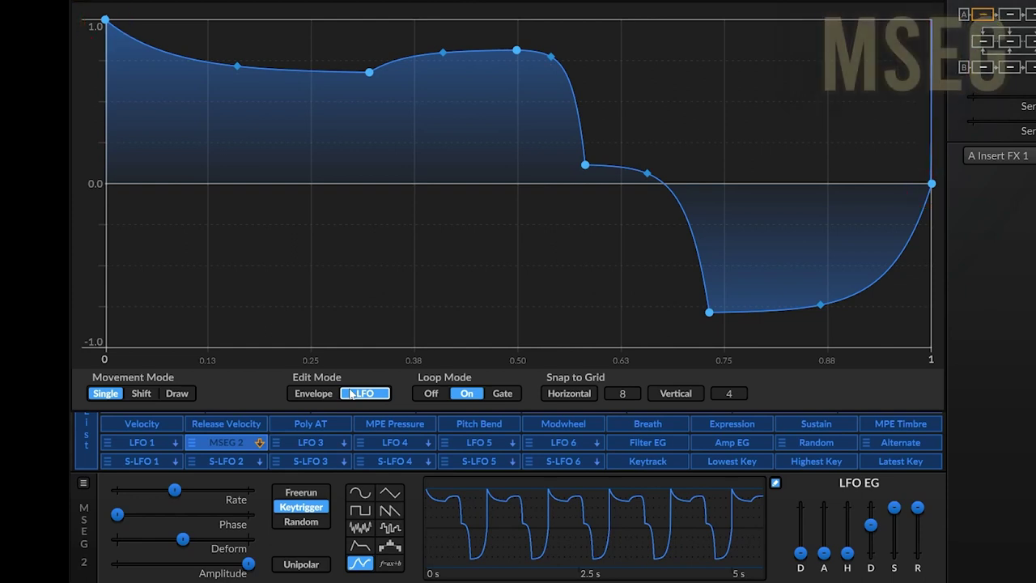
pyautogui.click(316, 394)
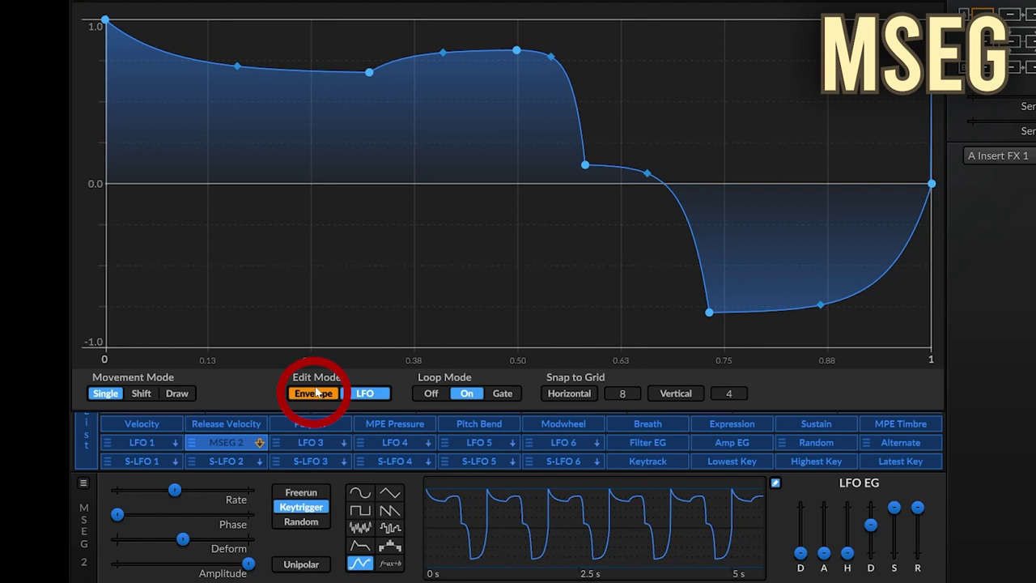
pyautogui.click(432, 394)
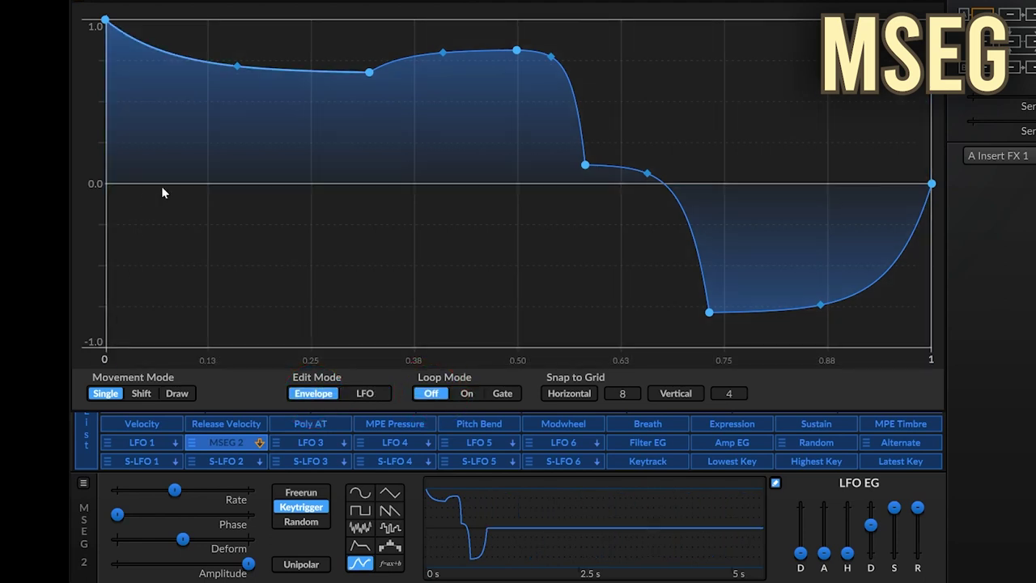
pyautogui.click(365, 393)
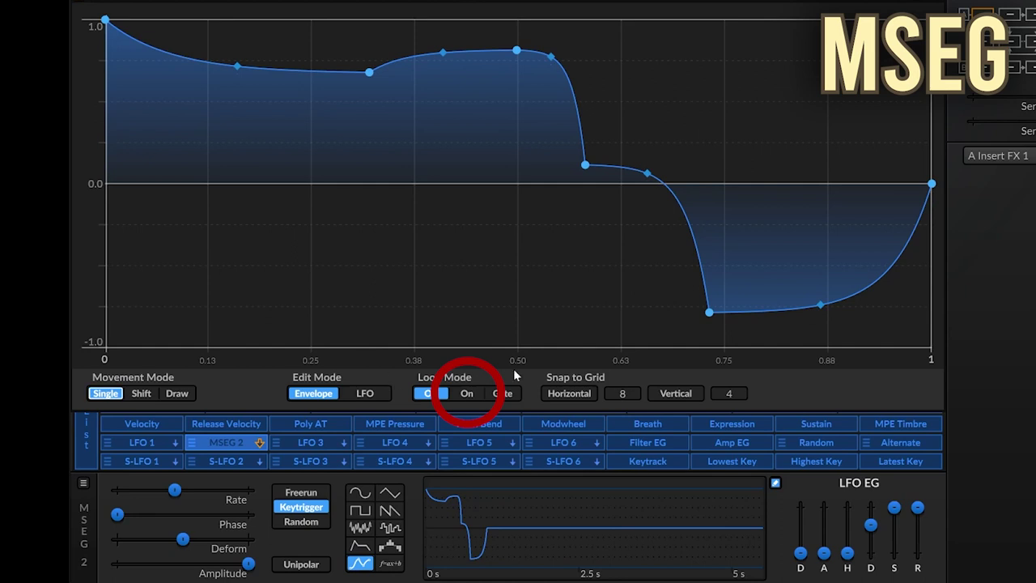
pyautogui.click(364, 394)
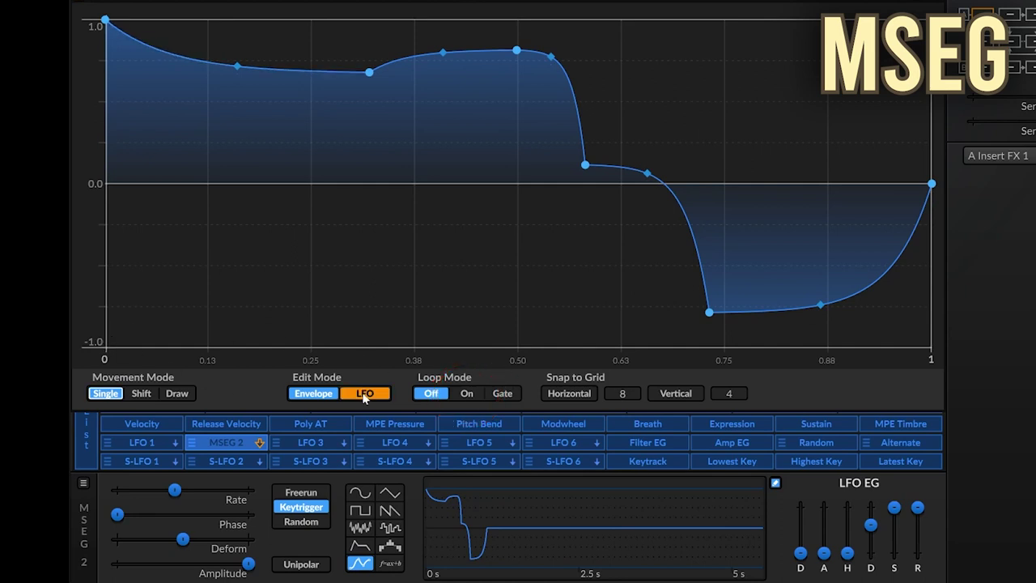
pyautogui.click(465, 394)
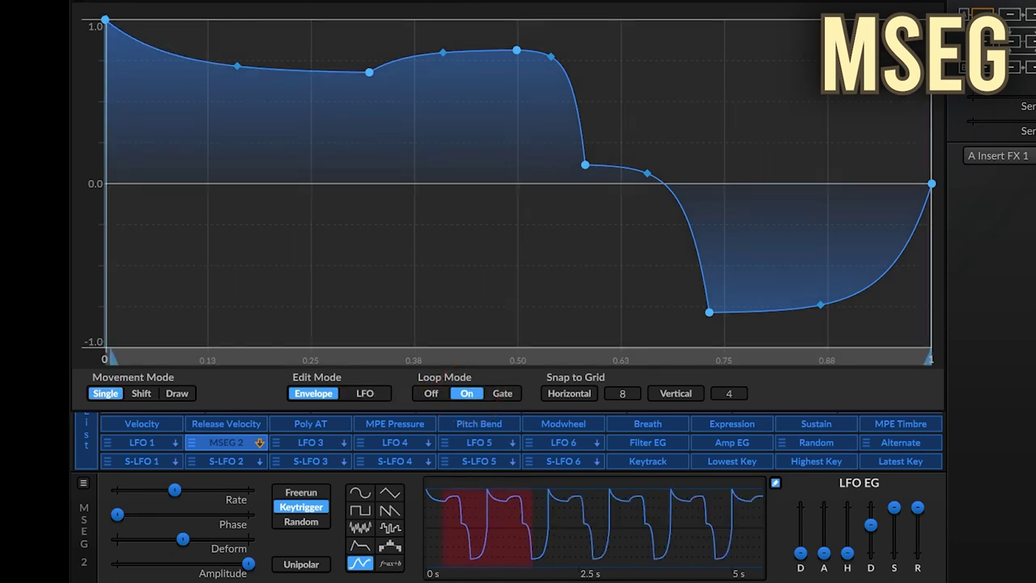
# Step: Try several loop ranges on the MSEG, ending with a loop from the 0.50 point to the point at about 0.73
pyautogui.moveTo(874, 356); pyautogui.dragTo(583, 378)
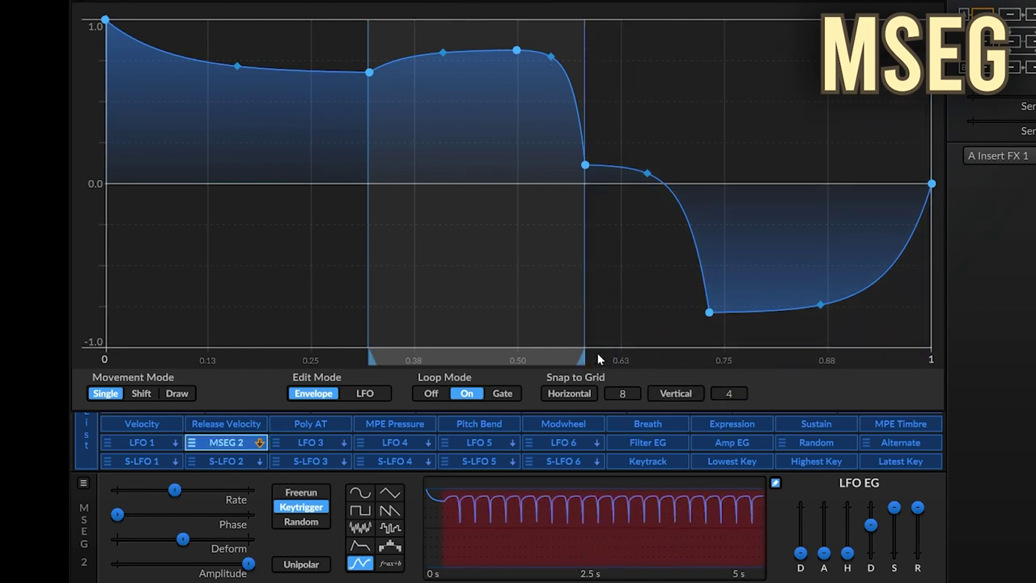
pyautogui.moveTo(577, 357); pyautogui.dragTo(487, 357)
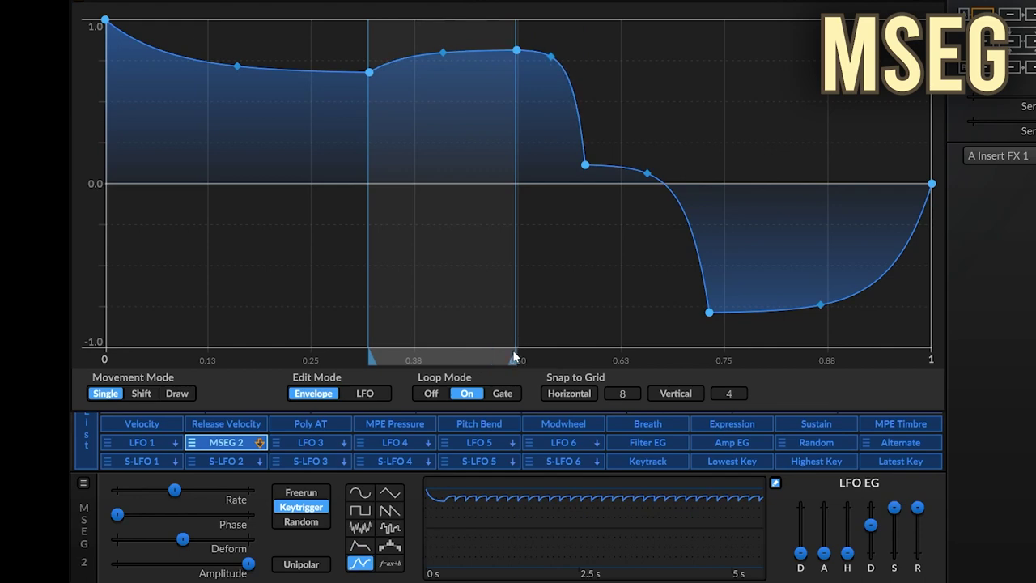
pyautogui.moveTo(514, 356); pyautogui.dragTo(704, 357)
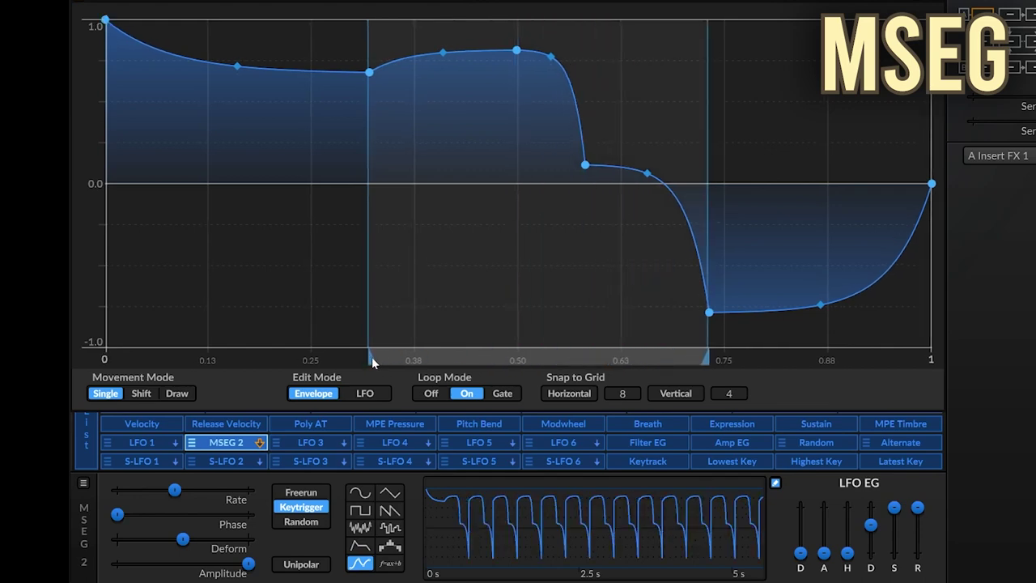
pyautogui.moveTo(364, 357); pyautogui.dragTo(499, 357)
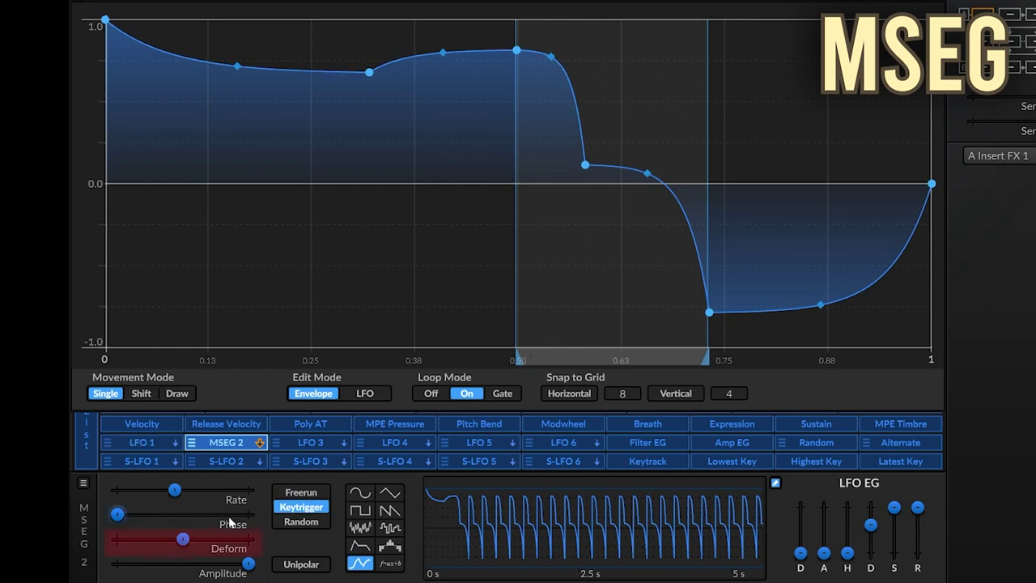
# Step: Raise the MSEG's Deform to 100 % and reset it to its default
pyautogui.moveTo(184, 544); pyautogui.dragTo(249, 538)
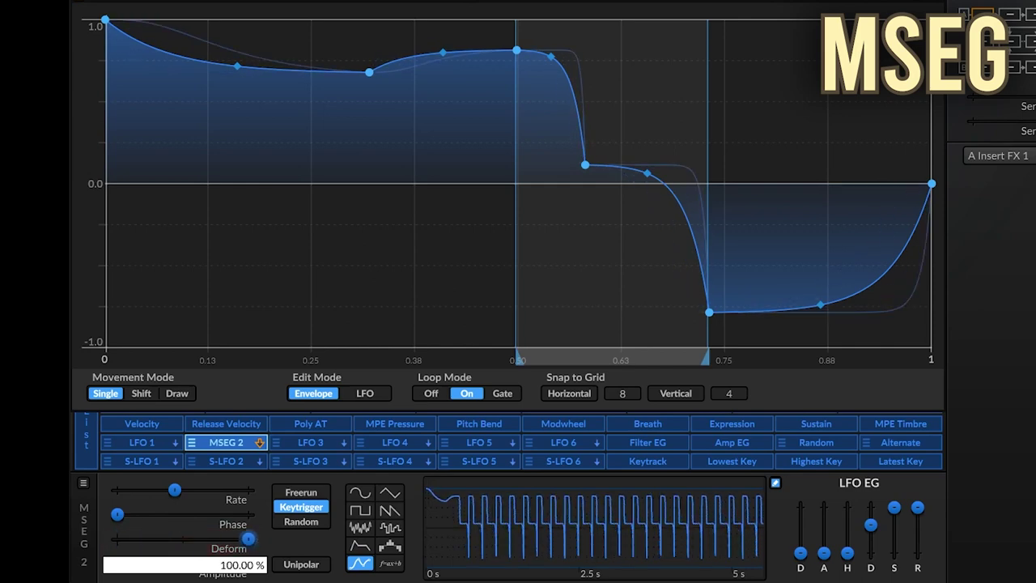
pyautogui.doubleClick(248, 539)
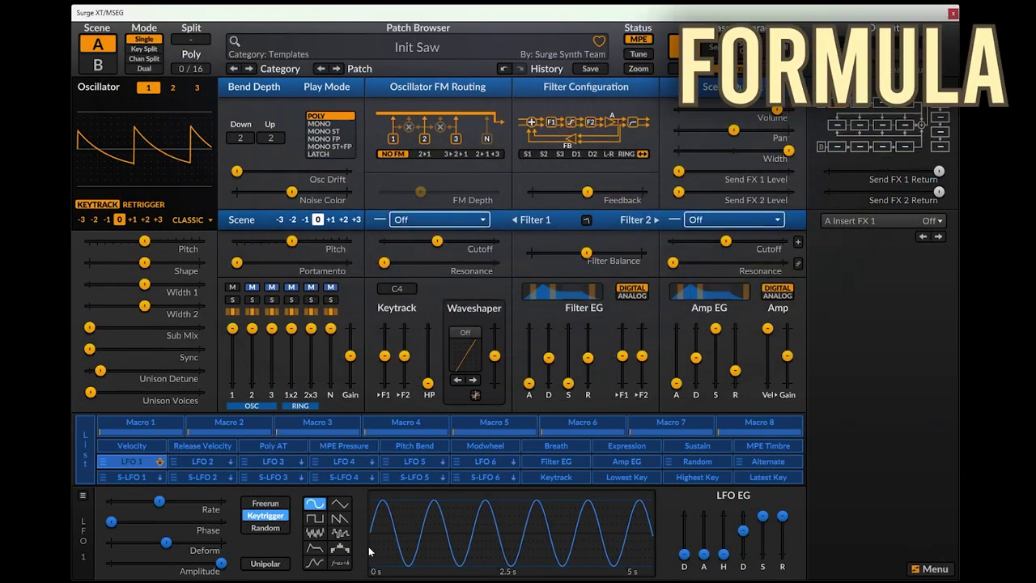
# Step: Set LFO 1's shape to Formula and open its code editor
pyautogui.click(340, 562)
pyautogui.click(457, 542)
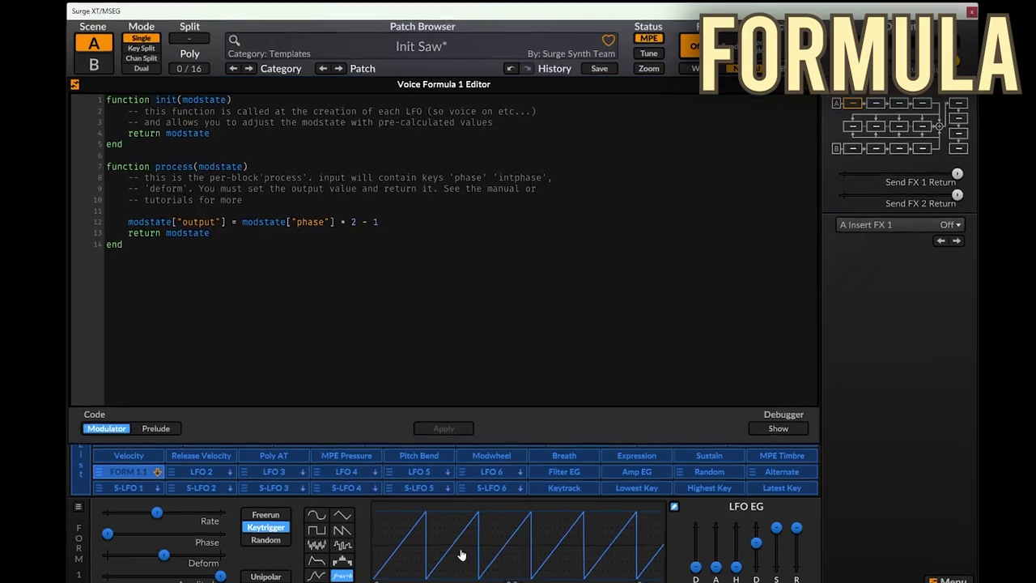
# Step: Look through the formula editor's Prelude code and show the debugger
pyautogui.click(142, 481)
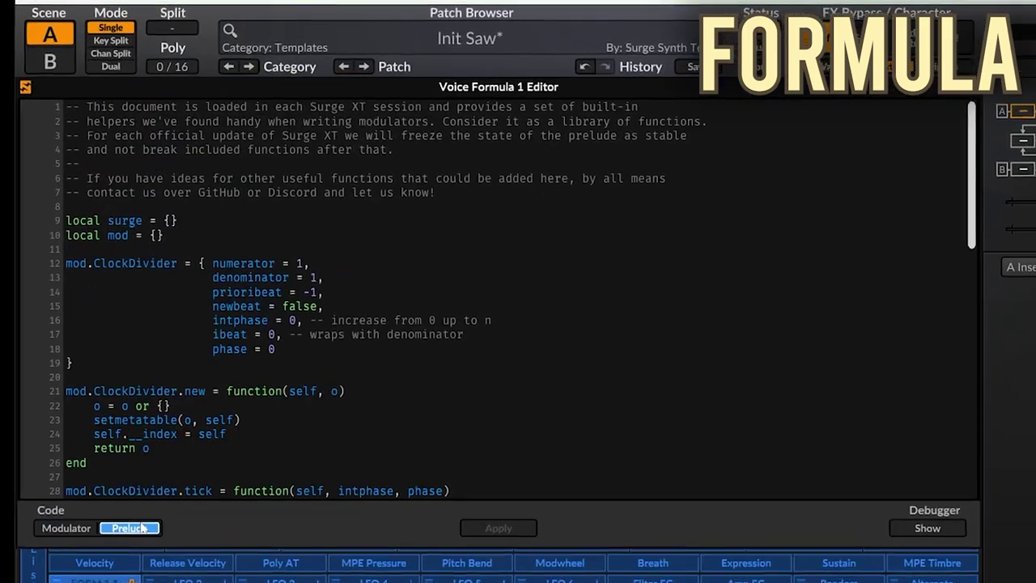
pyautogui.scroll(-9, 518, 316)
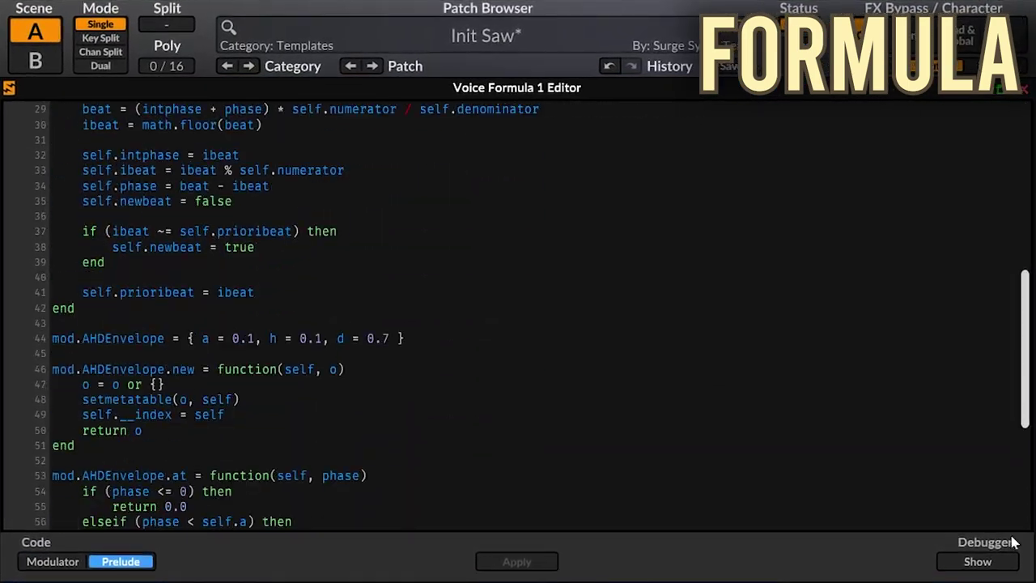
pyautogui.click(979, 561)
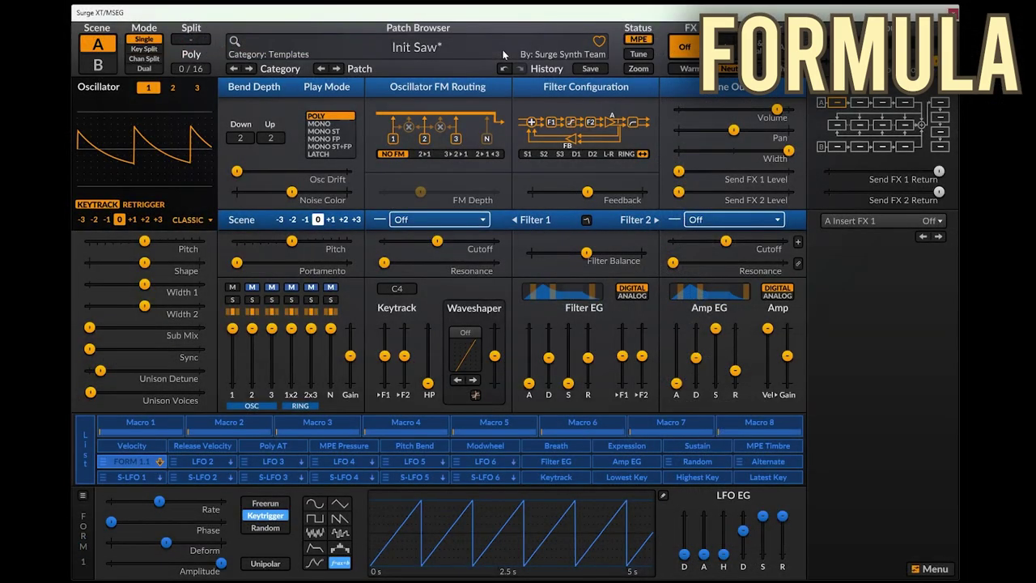
# Step: Load the Formula Modulator tutorial patch "10 Example - Both Time And Space" from the patch browser
pyautogui.click(492, 44)
pyautogui.moveTo(587, 214)
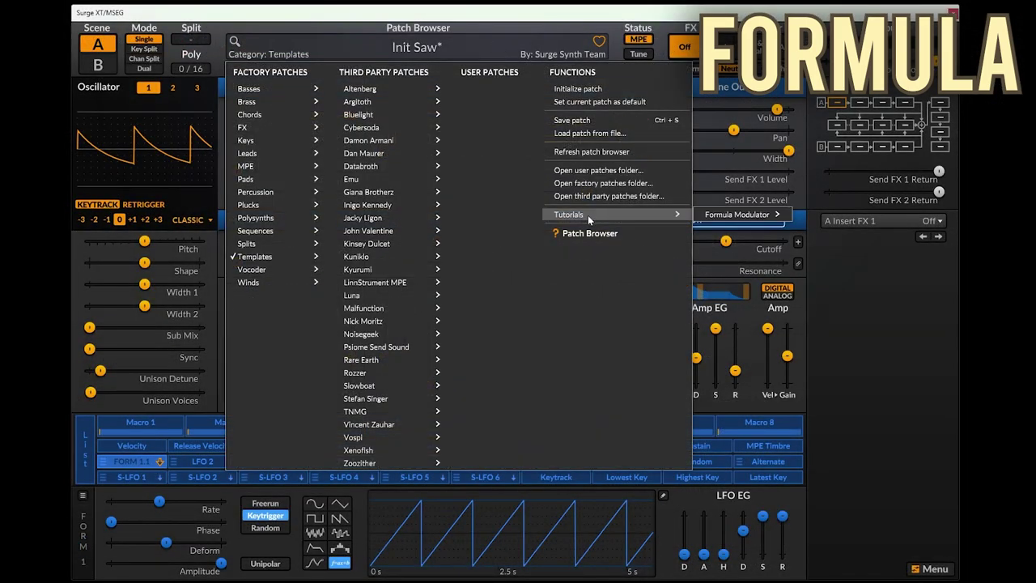
pyautogui.moveTo(736, 212)
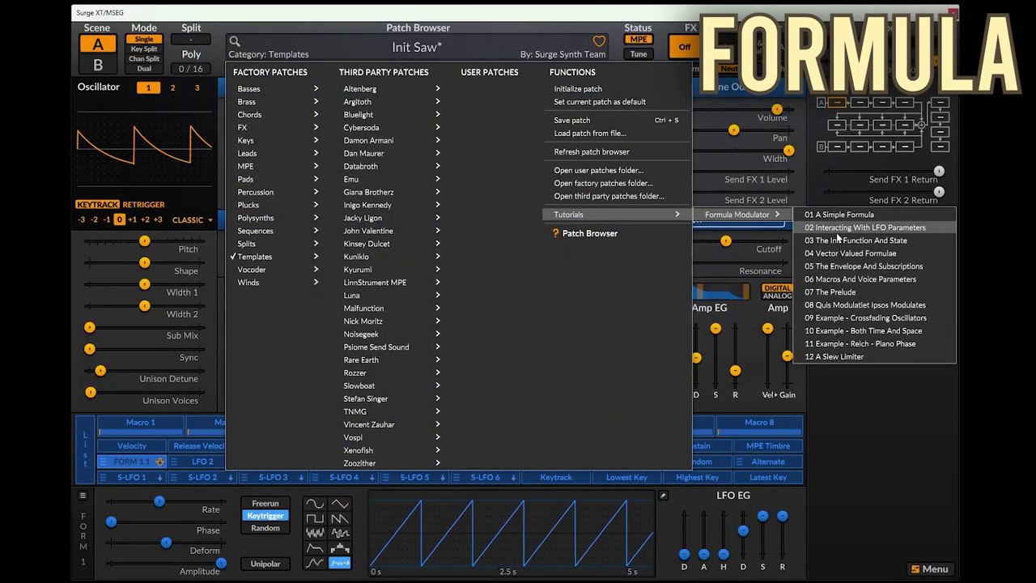
pyautogui.click(858, 327)
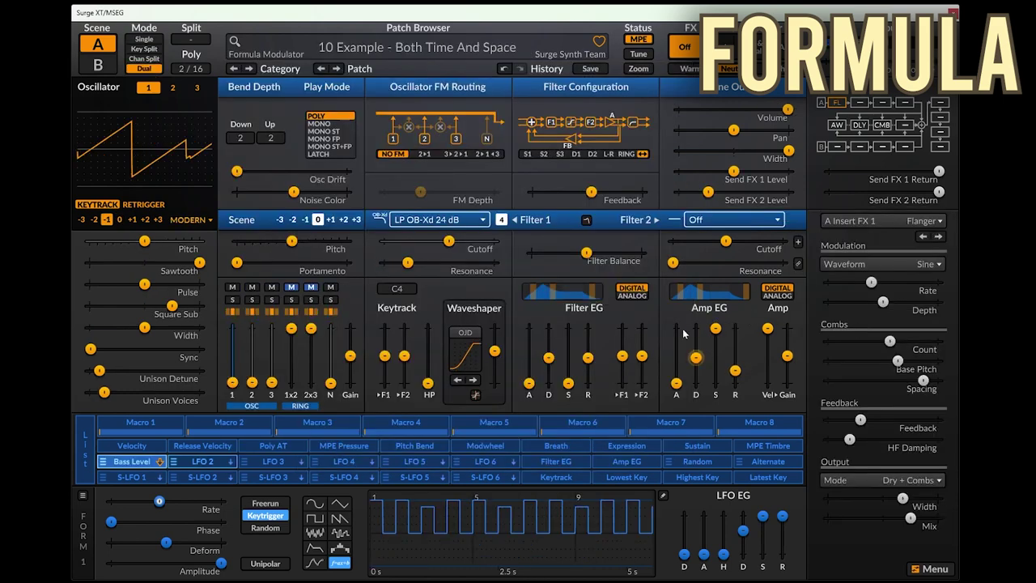
# Step: Read through the Formula section of the Surge XT manual
pyautogui.rightClick(449, 516)
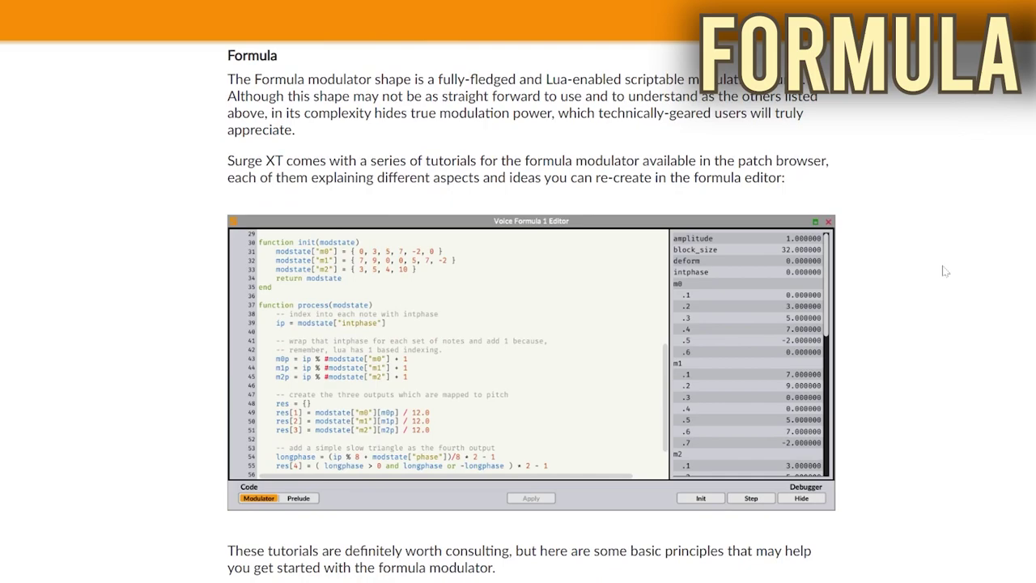
pyautogui.scroll(-15, 943, 271)
pyautogui.scroll(-8, 941, 265)
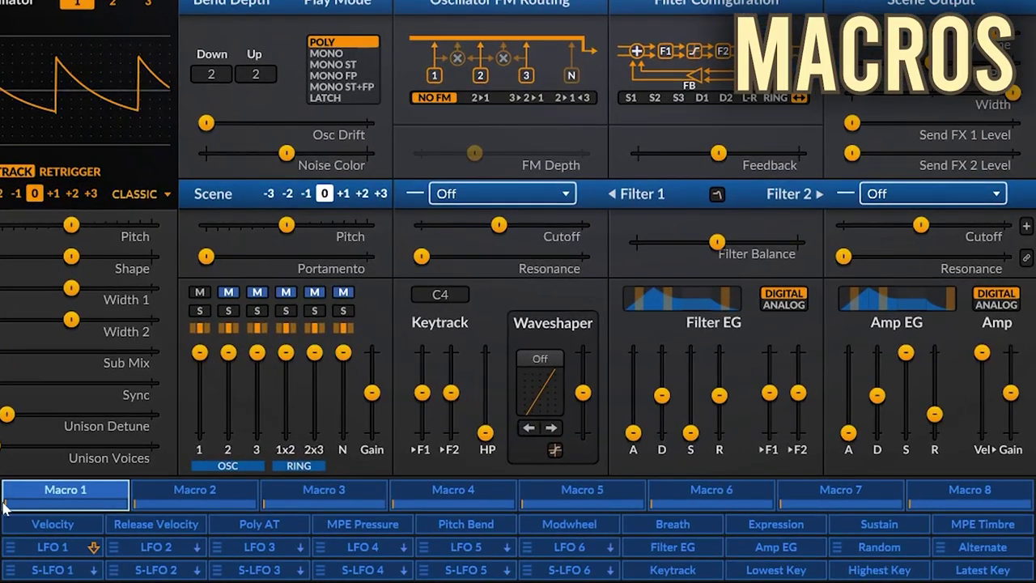
# Step: Raise Macro 1's value to about three quarters and look at its MIDI CC assignment options
pyautogui.moveTo(4, 506); pyautogui.dragTo(87, 506)
pyautogui.rightClick(92, 504)
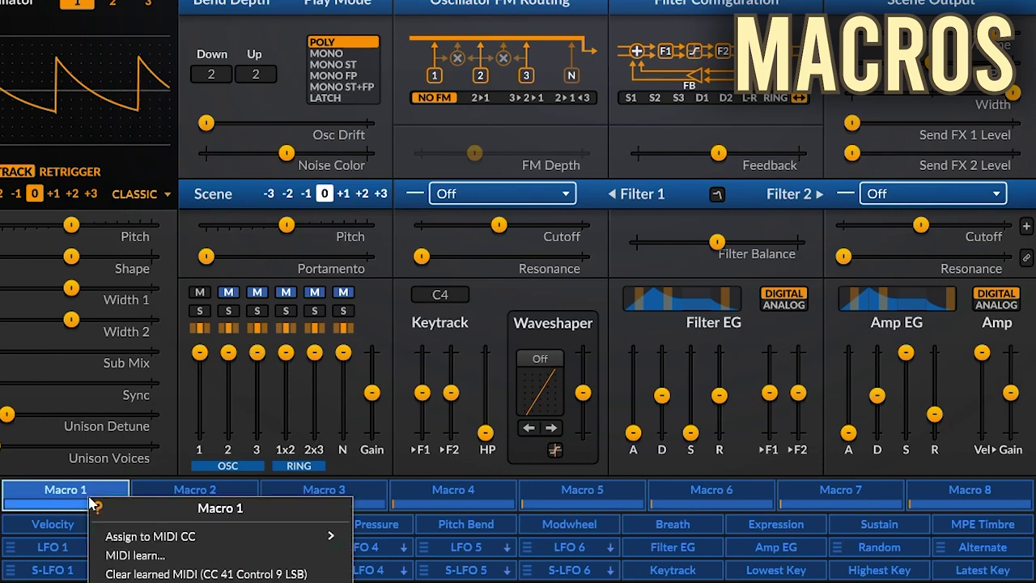
pyautogui.moveTo(182, 546)
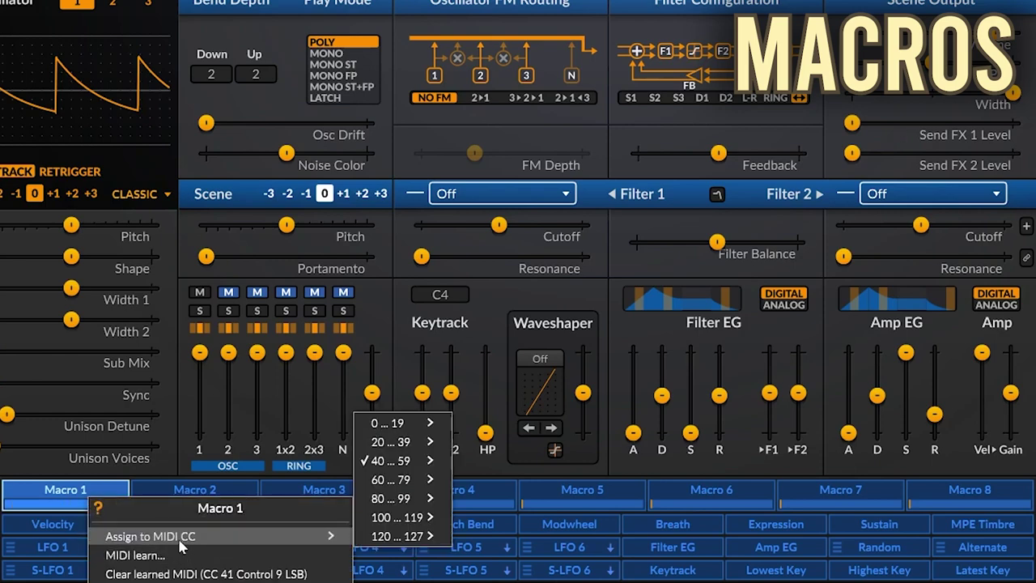
pyautogui.click(53, 493)
# Step: Rename Macro 1 as Filter and Macro 2 as Grit
pyautogui.doubleClick(69, 493)
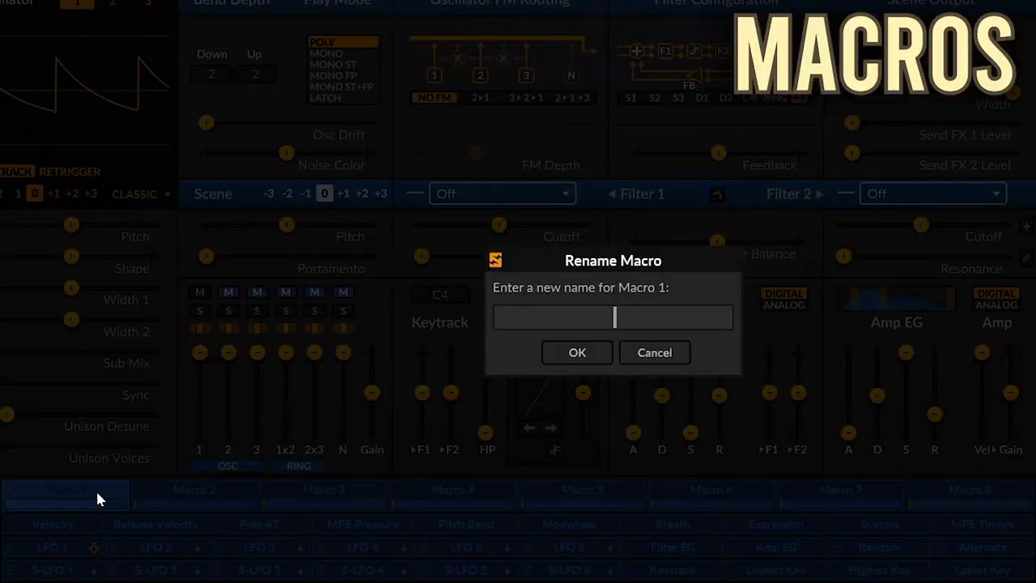
pyautogui.write('Filter')
pyautogui.press('Return')
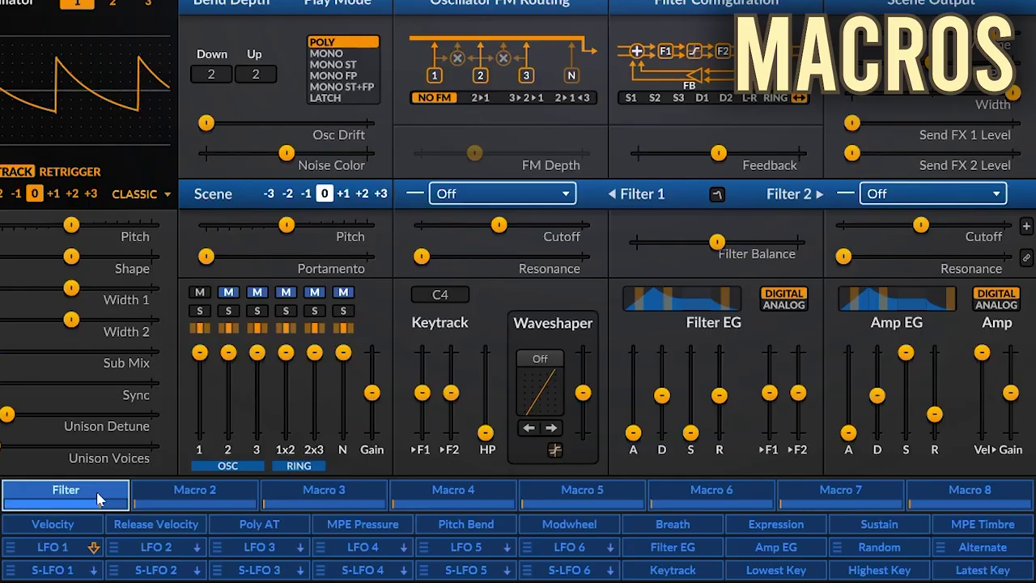
pyautogui.click(156, 500)
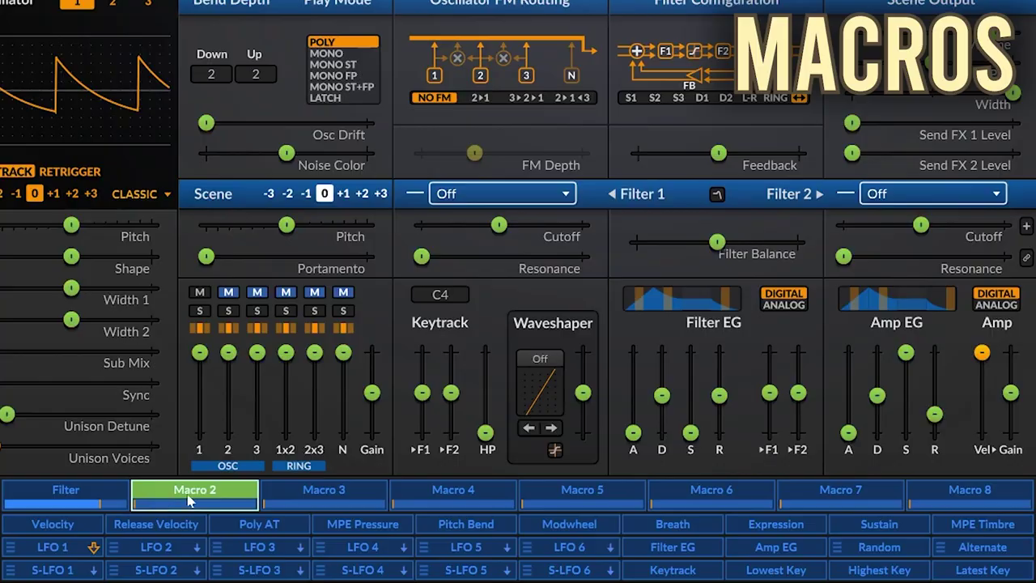
pyautogui.doubleClick(190, 500)
pyautogui.write('Grit')
pyautogui.press('Return')
# Step: Swap the positions of the Filter and Grit macros
pyautogui.moveTo(81, 500); pyautogui.dragTo(223, 500)
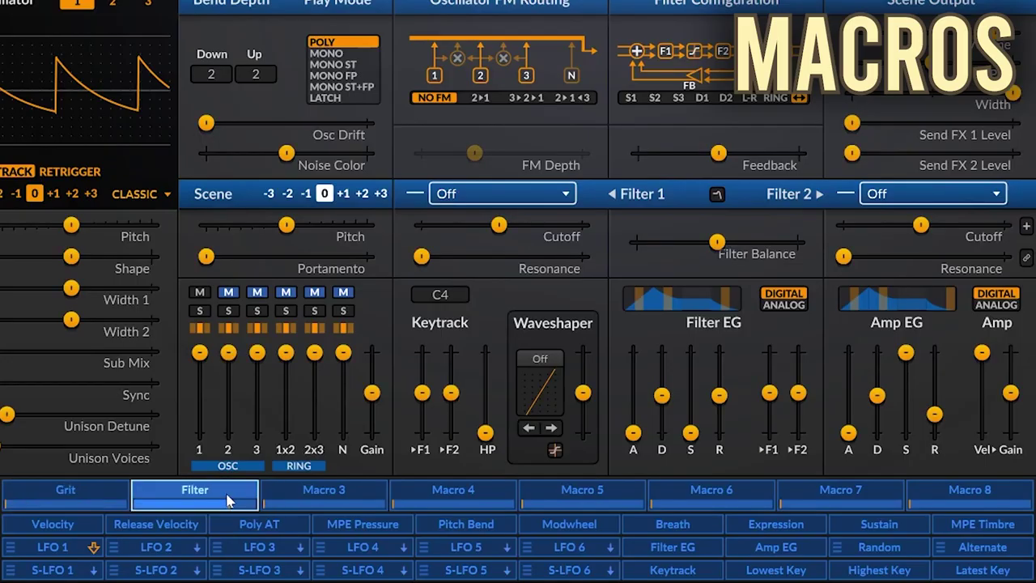
pyautogui.moveTo(101, 491); pyautogui.dragTo(224, 492)
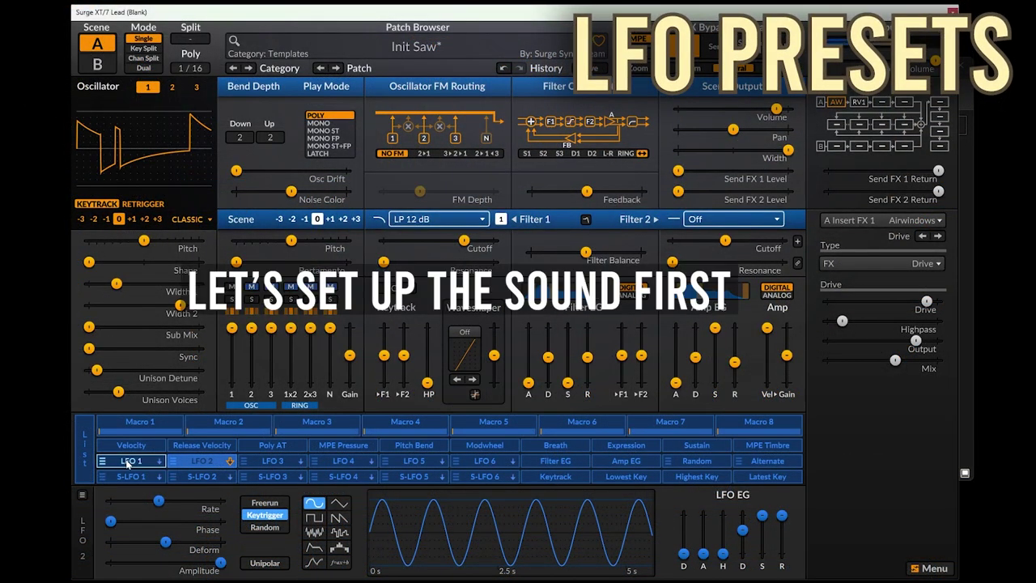
# Step: Load the melodic Step Seq preset In Trance into LFO 1 and raise its Rate
pyautogui.click(127, 463)
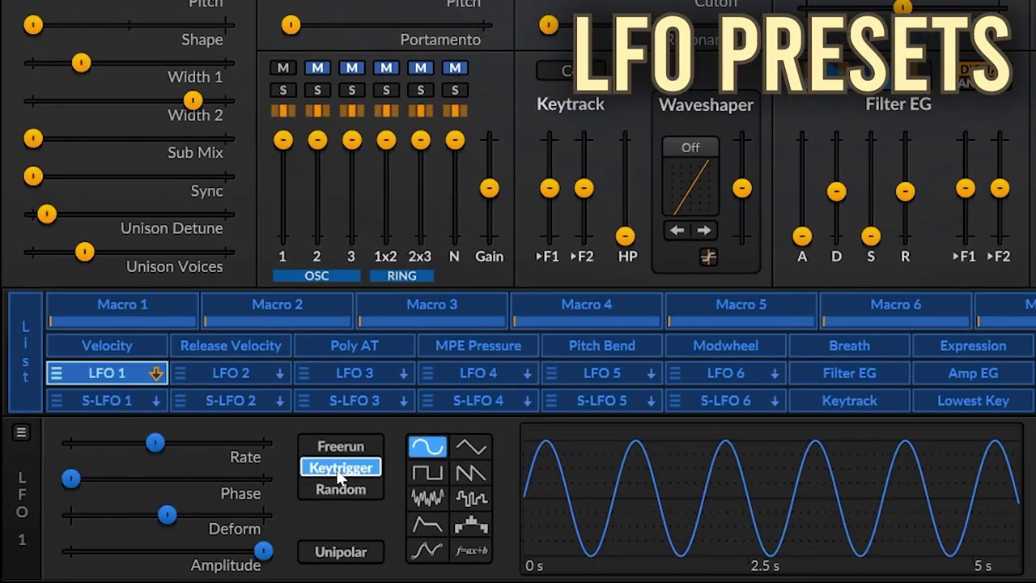
pyautogui.click(23, 420)
pyautogui.moveTo(27, 407)
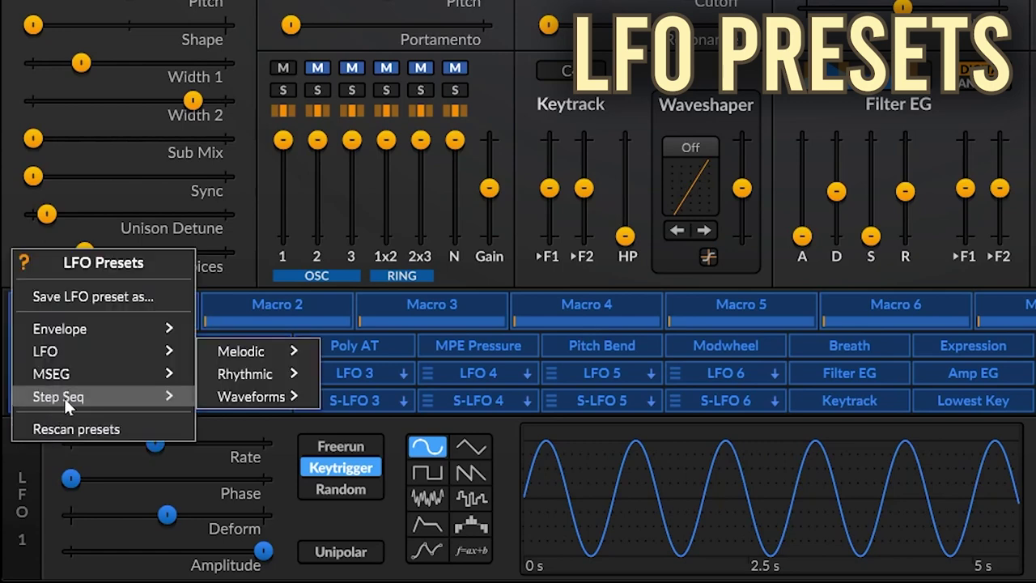
pyautogui.moveTo(277, 350)
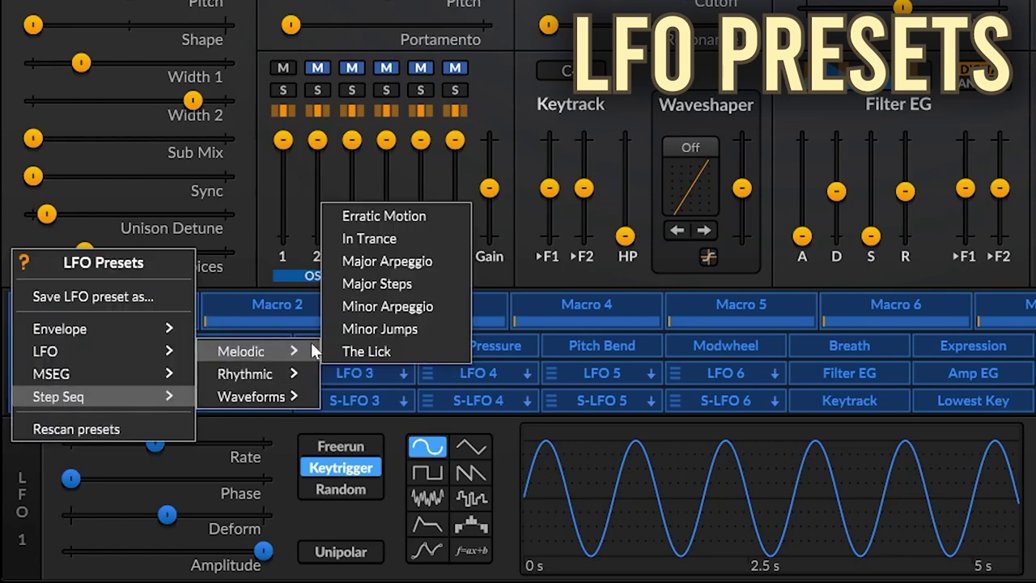
pyautogui.click(388, 238)
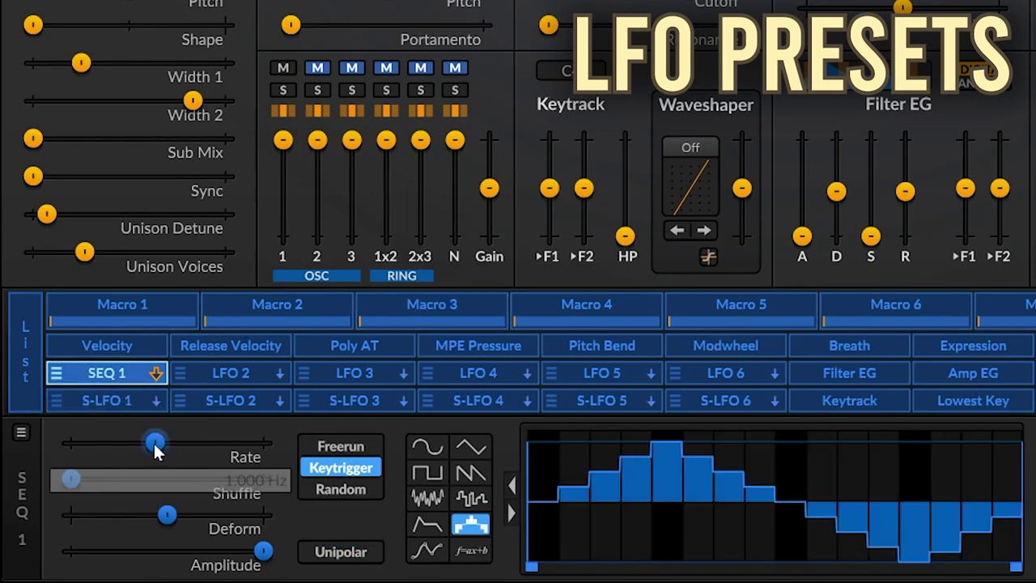
pyautogui.moveTo(155, 442); pyautogui.dragTo(214, 442)
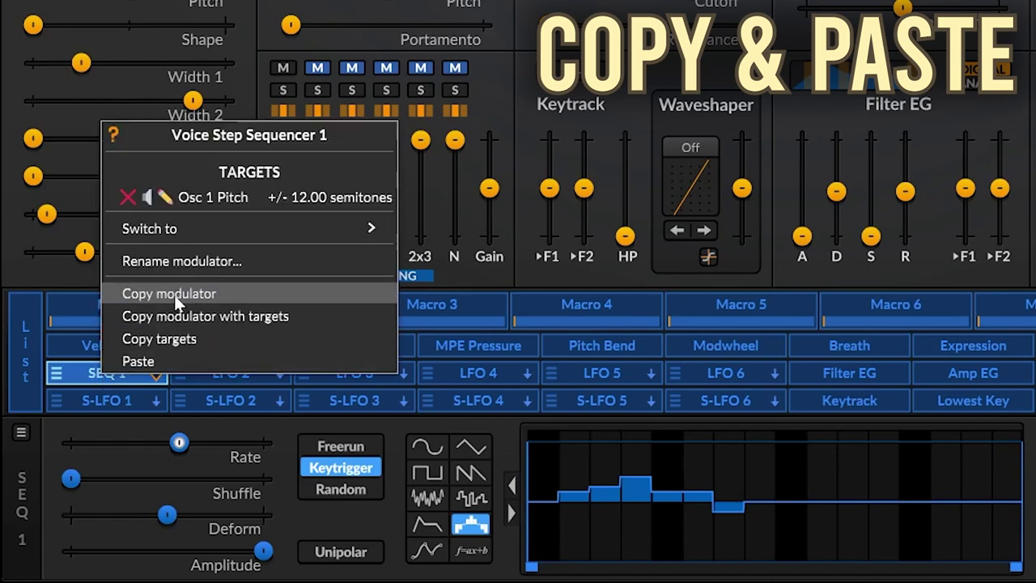
# Step: Copy the Step Sequencer 1 modulator without its targets and paste it onto LFO 2
pyautogui.click(174, 294)
pyautogui.click(230, 373)
pyautogui.rightClick(228, 374)
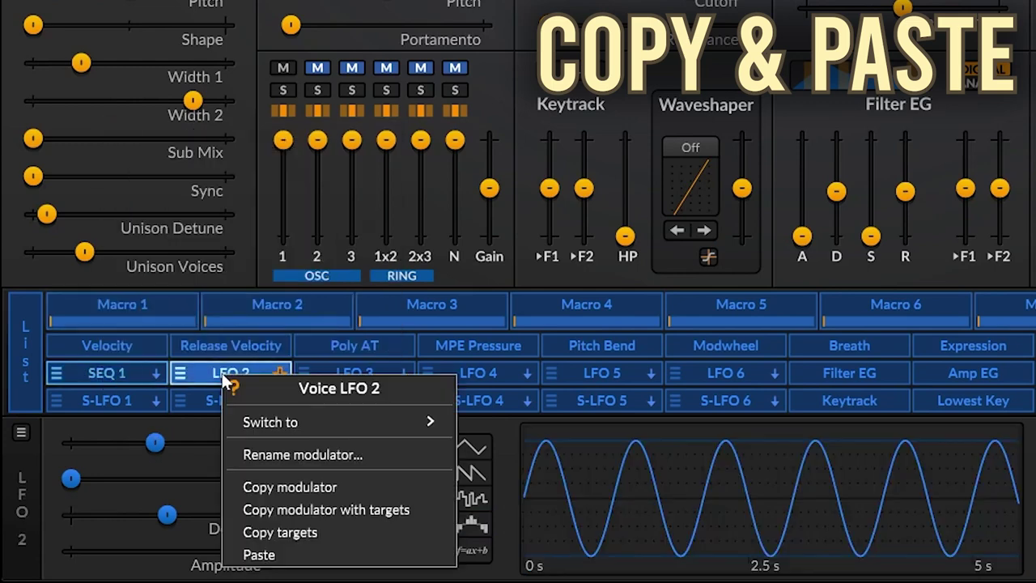
pyautogui.click(280, 556)
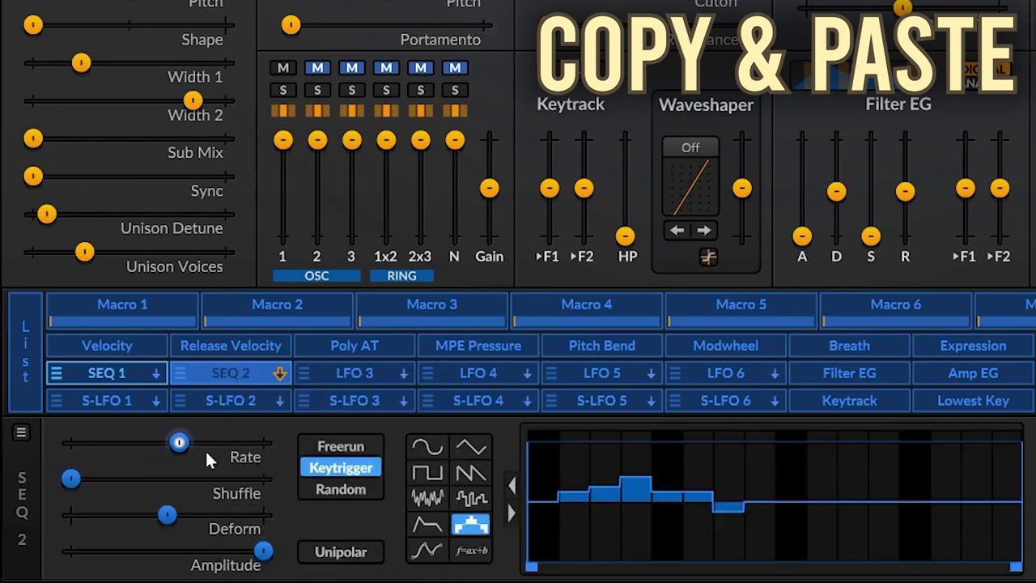
# Step: Copy the modulation targets of Step Sequencer 1
pyautogui.click(142, 372)
pyautogui.rightClick(142, 372)
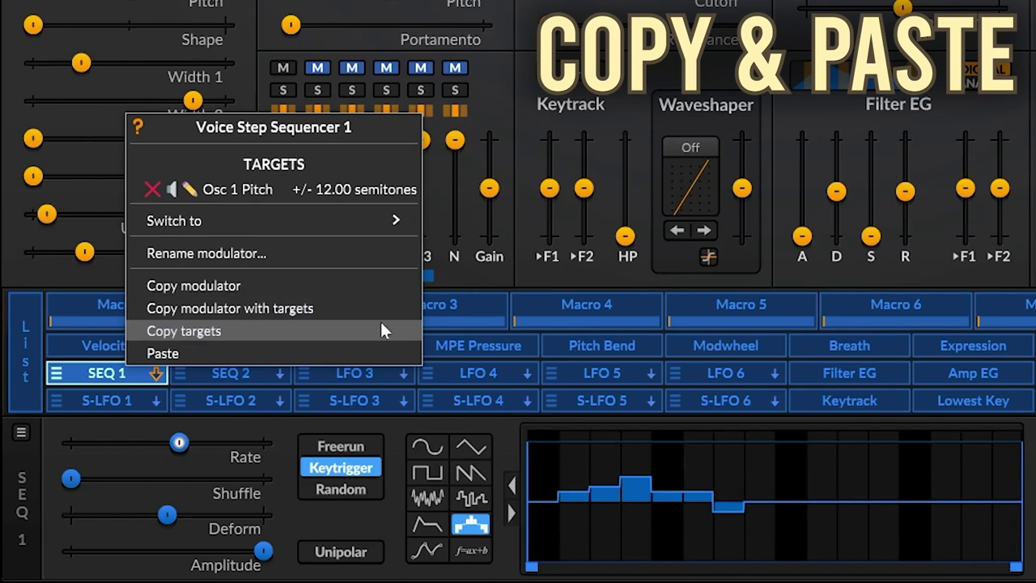
pyautogui.click(380, 323)
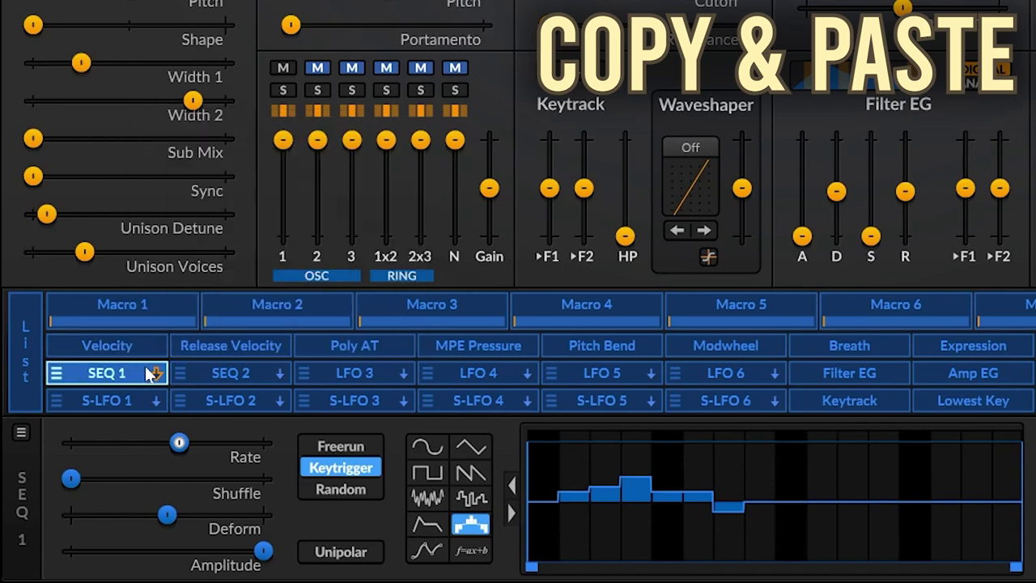
# Step: Switch Step Sequencer 1 to its Raw waveform output and then to EG only
pyautogui.rightClick(148, 370)
pyautogui.moveTo(323, 221)
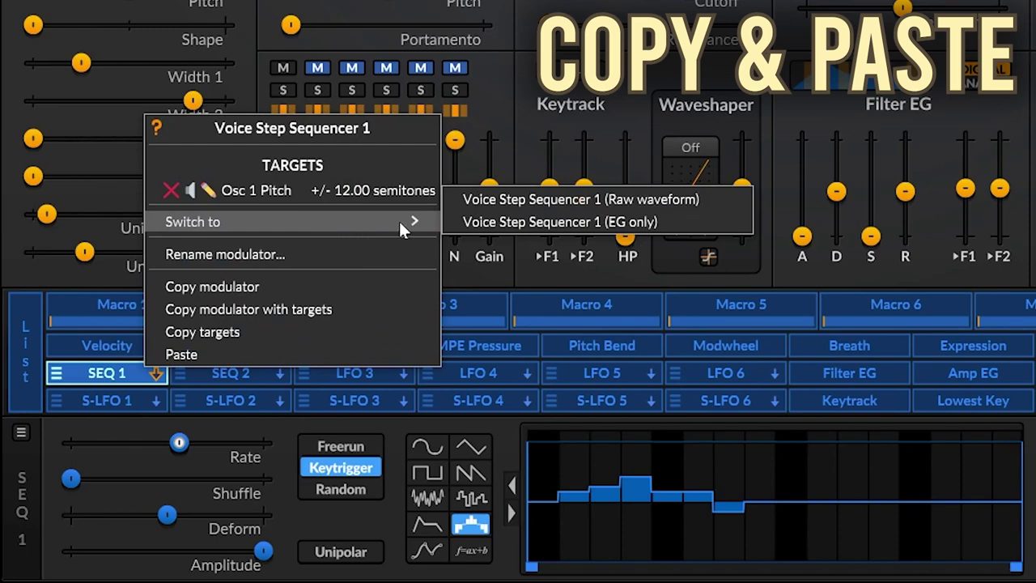
pyautogui.click(543, 199)
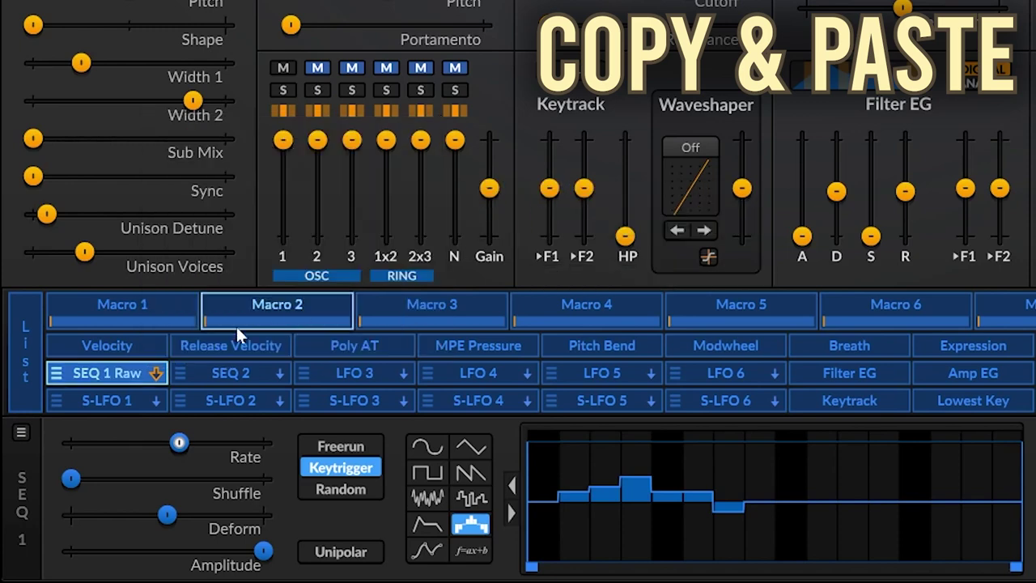
pyautogui.rightClick(123, 377)
pyautogui.moveTo(282, 421)
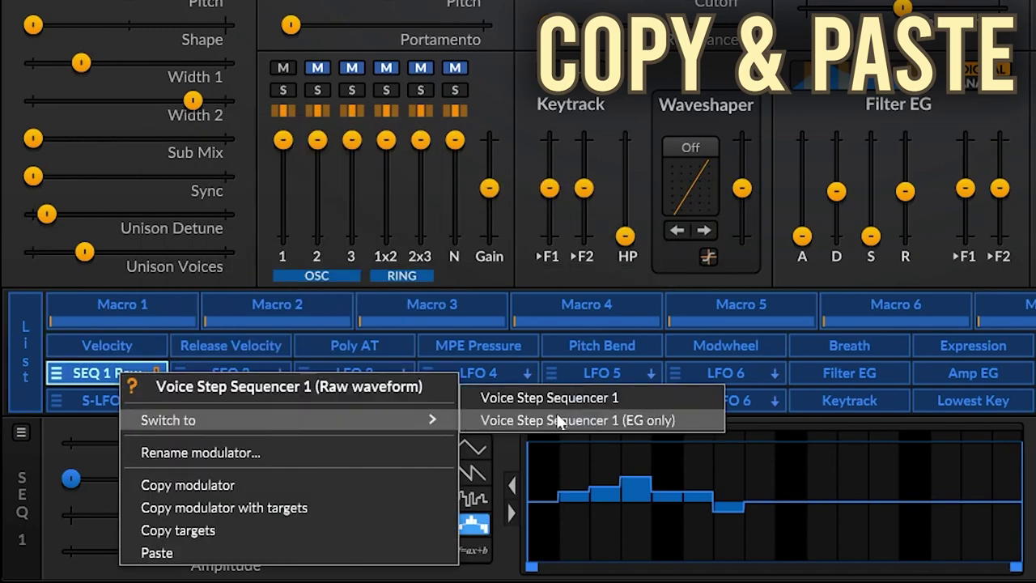
pyautogui.click(557, 420)
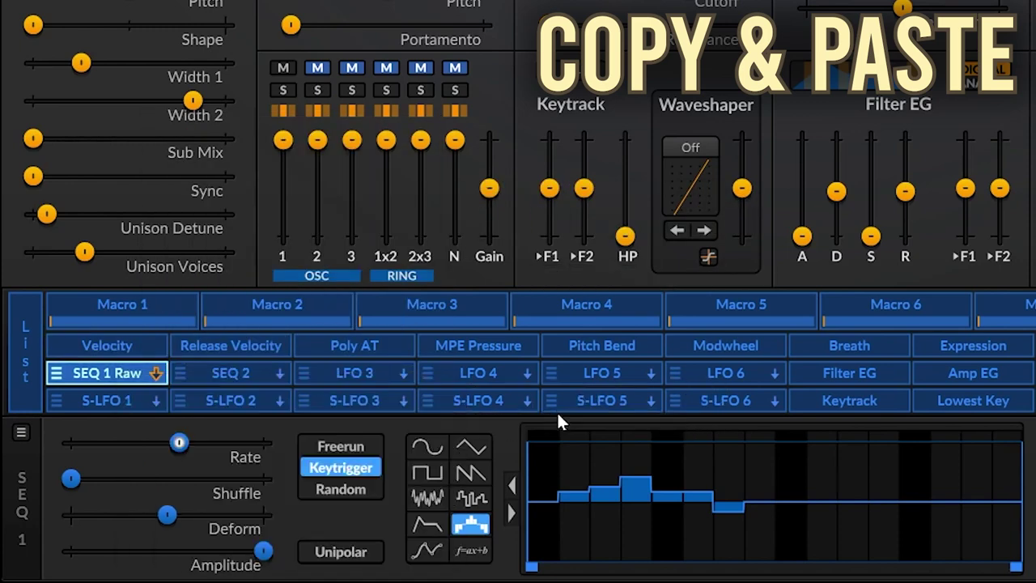
# Step: Switch the EG only output back to the standard Voice Step Sequencer 1
pyautogui.rightClick(135, 379)
pyautogui.moveTo(222, 427)
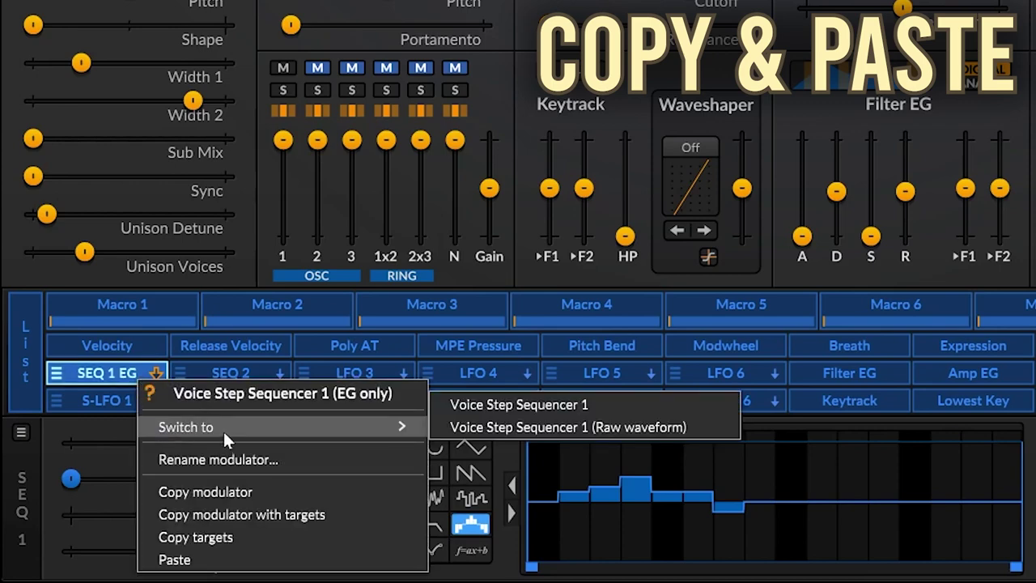
pyautogui.click(513, 410)
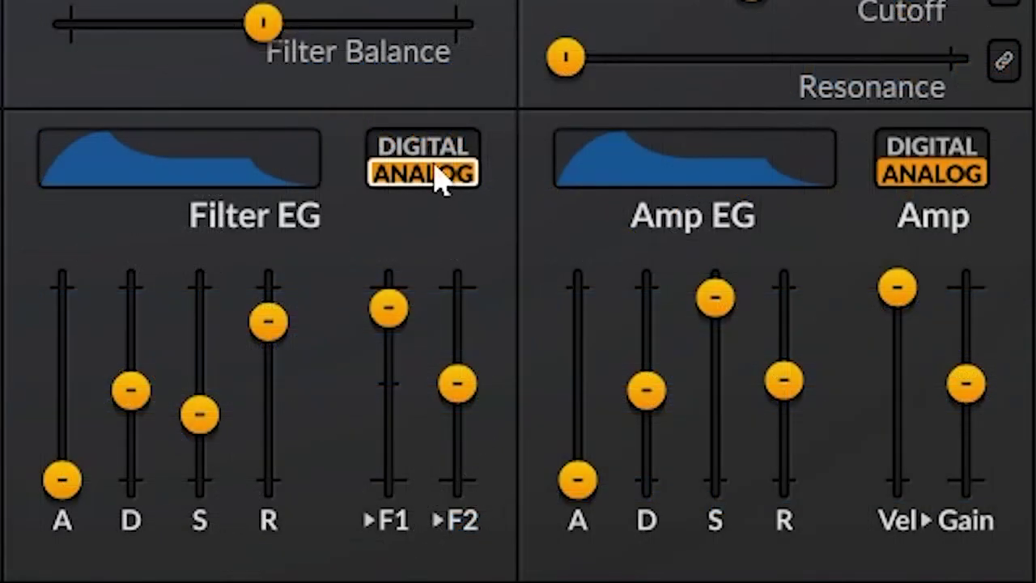
# Step: Set both the Filter EG and the Amp EG to Digital mode
pyautogui.click(432, 162)
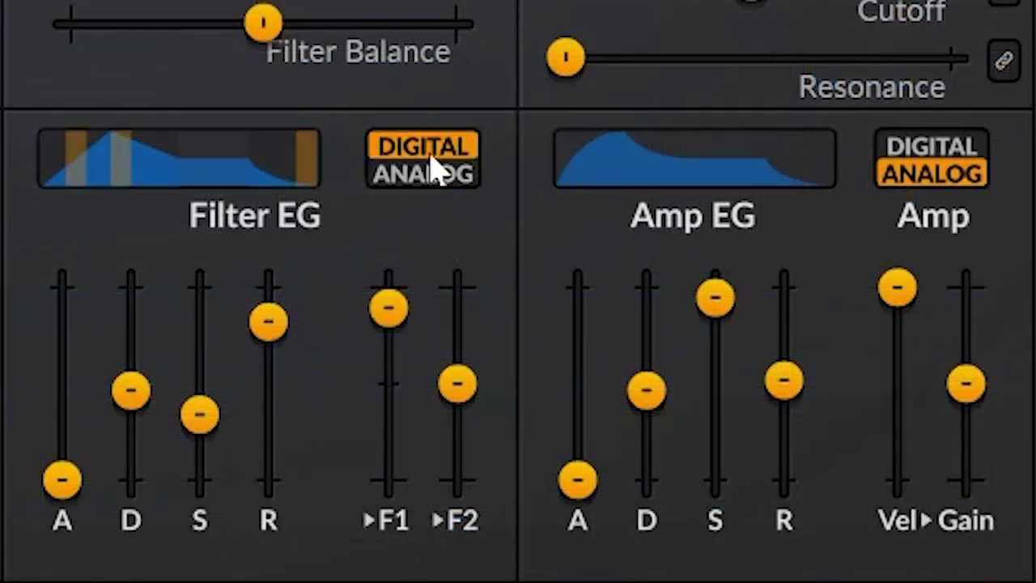
pyautogui.click(917, 162)
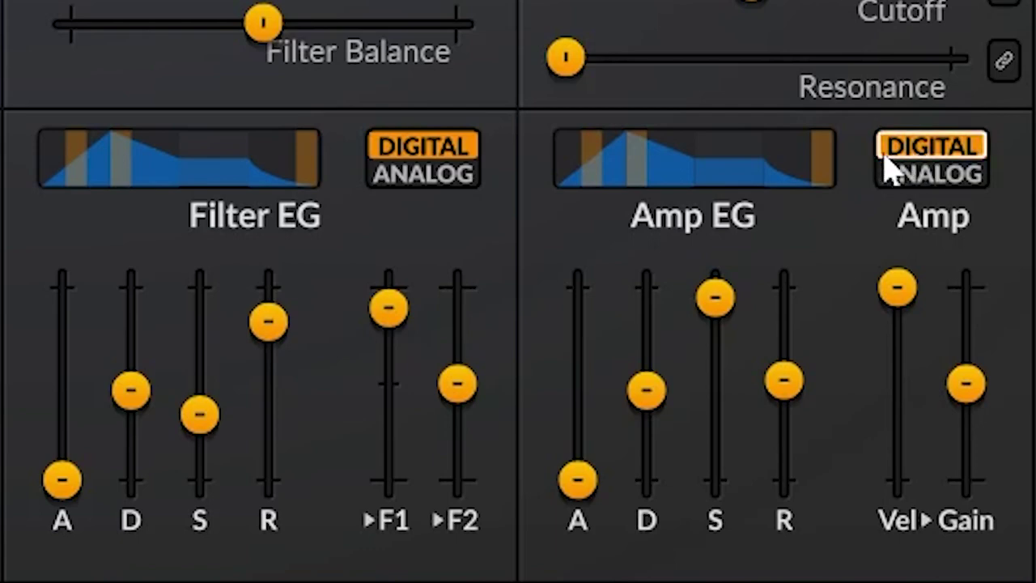